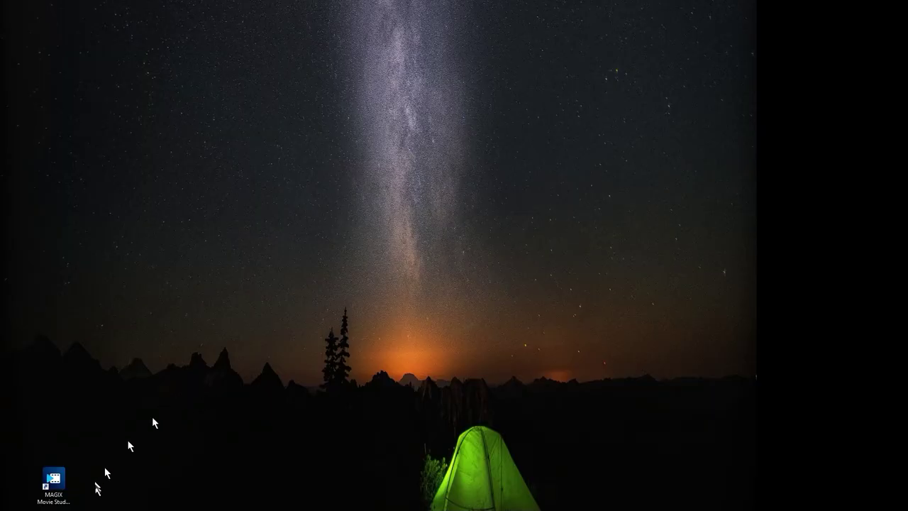
Step: Launch MAGIX Movie Studio 2023 Suite from the desktop and dismiss the Video Pro X offer
click(60, 482)
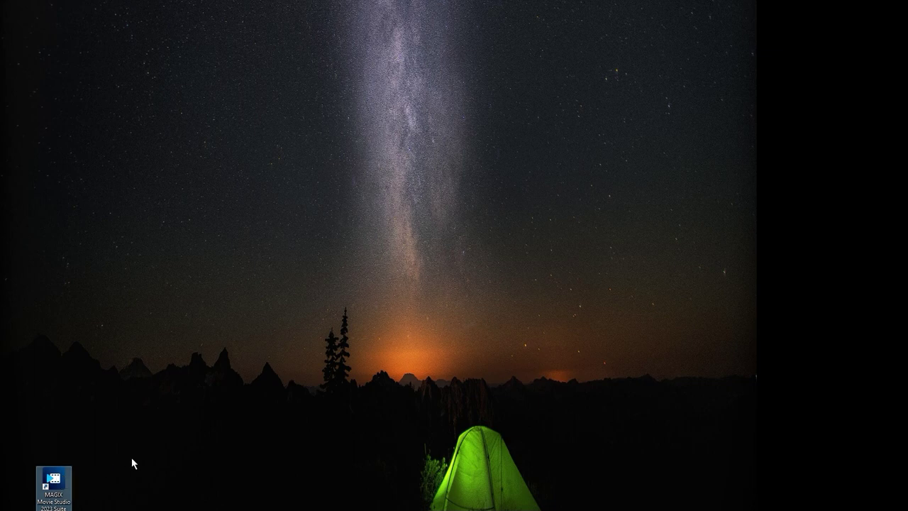
key(Return)
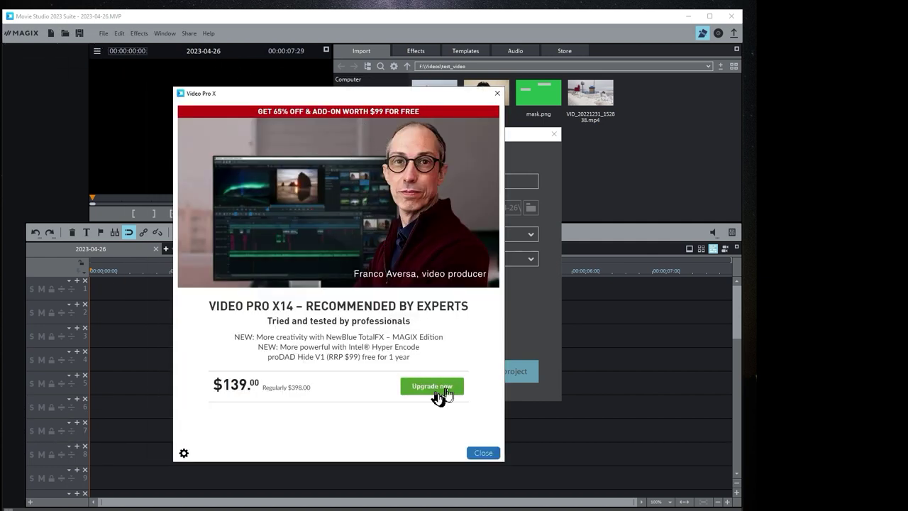
click(482, 453)
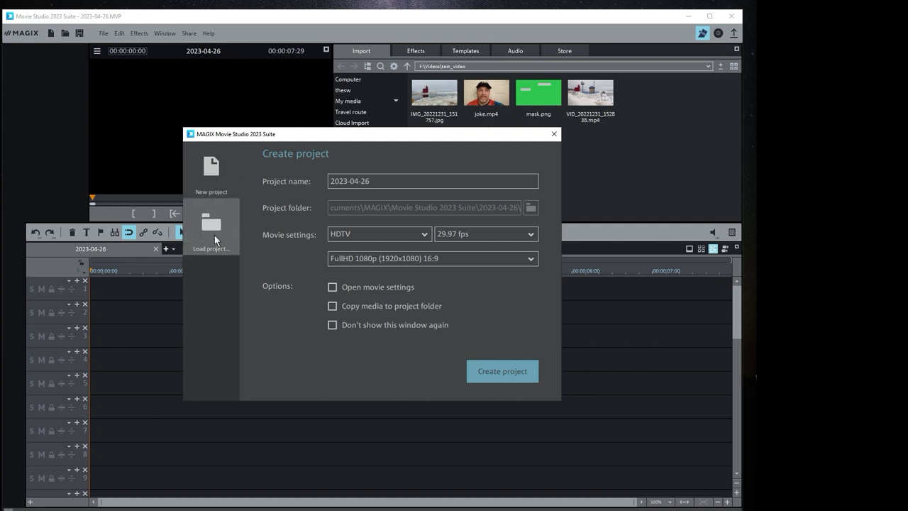
Step: Create a new project named 2023-04-26_test with the HDTV, 29.97 fps and FullHD 1080p (1920x1080) 16:9 movie settings
click(388, 182)
text(_test)
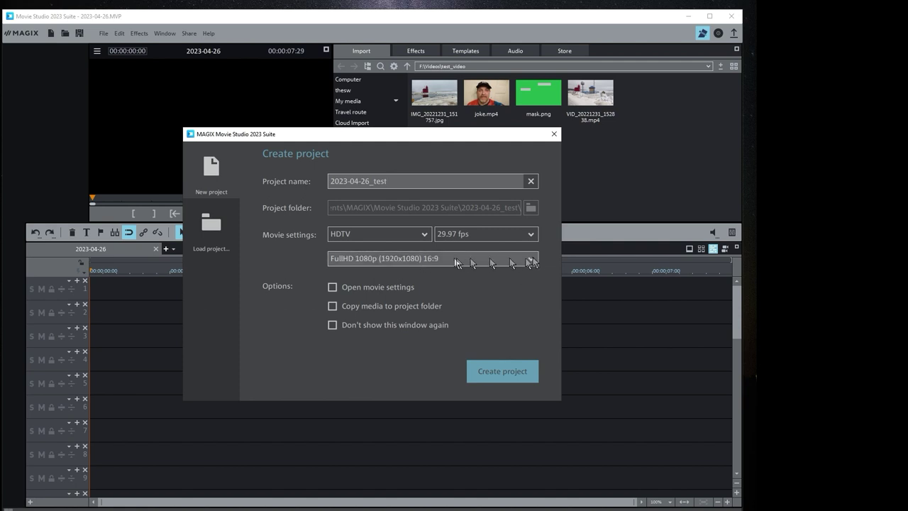
click(502, 372)
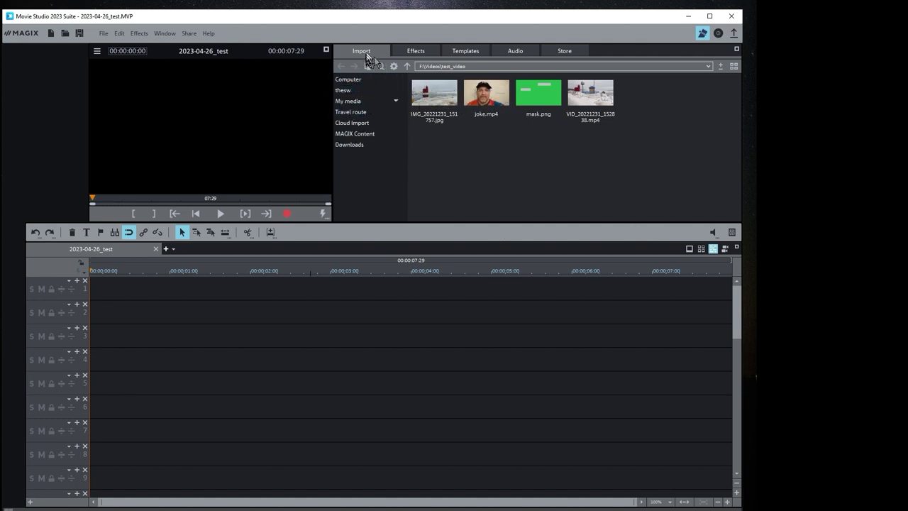
Step: Look over the files in the test_video folder, the effects, templates and audio collections, and the empty timeline tracks
mouse_move(599, 120)
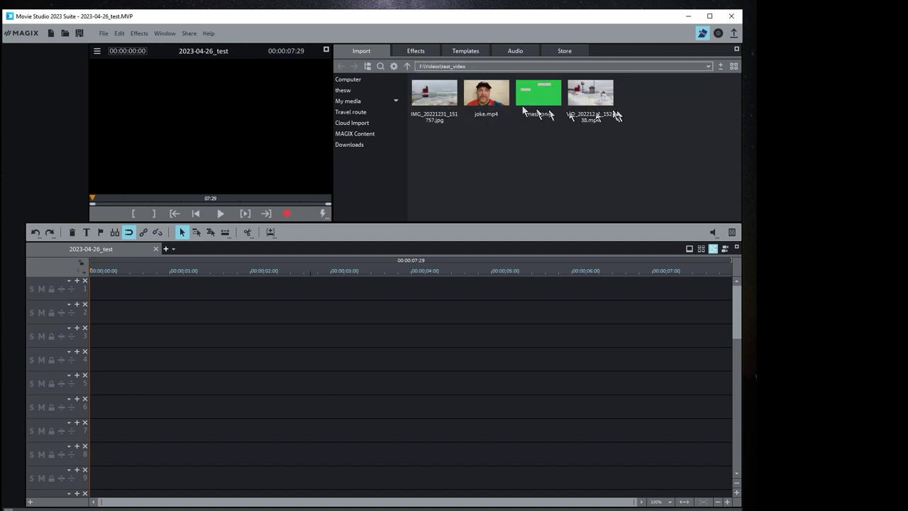
click(430, 88)
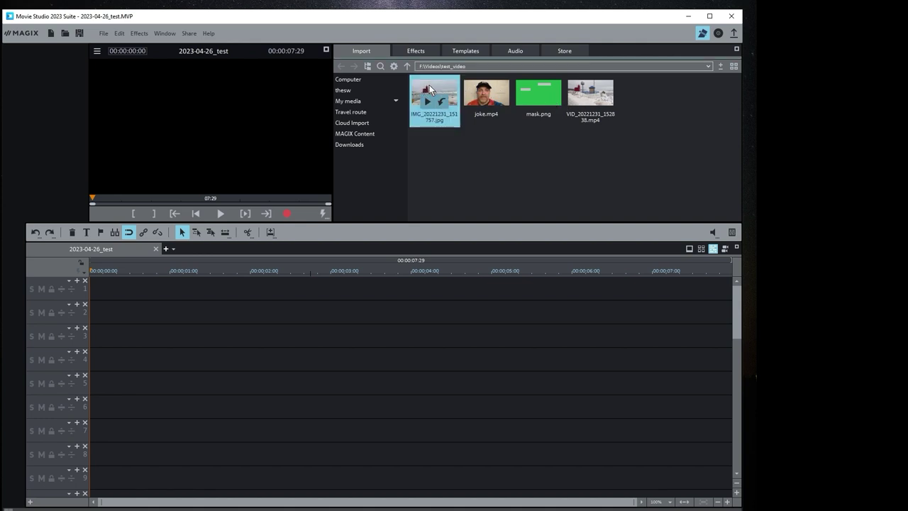
click(557, 90)
click(488, 90)
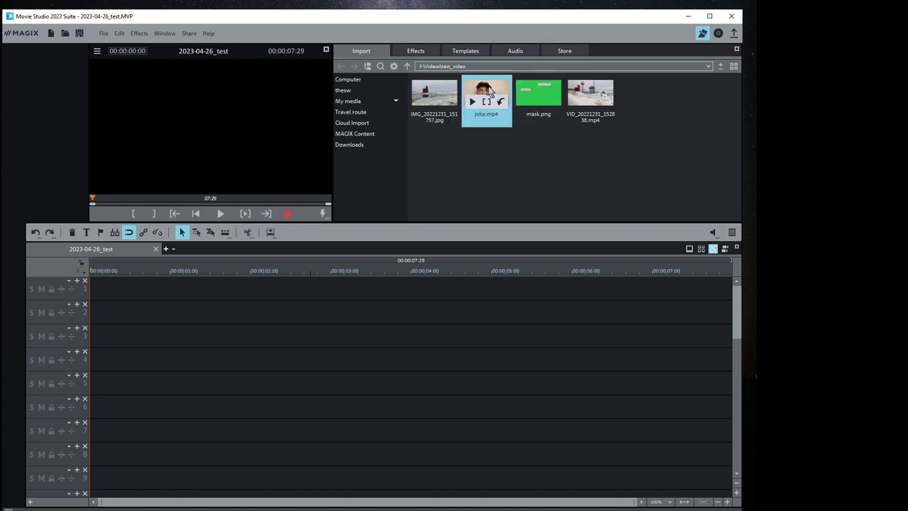
click(591, 92)
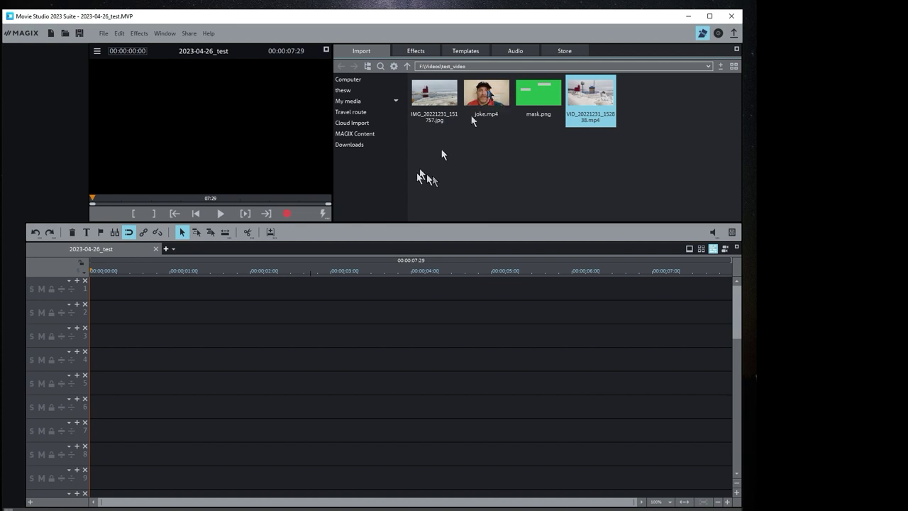
click(403, 50)
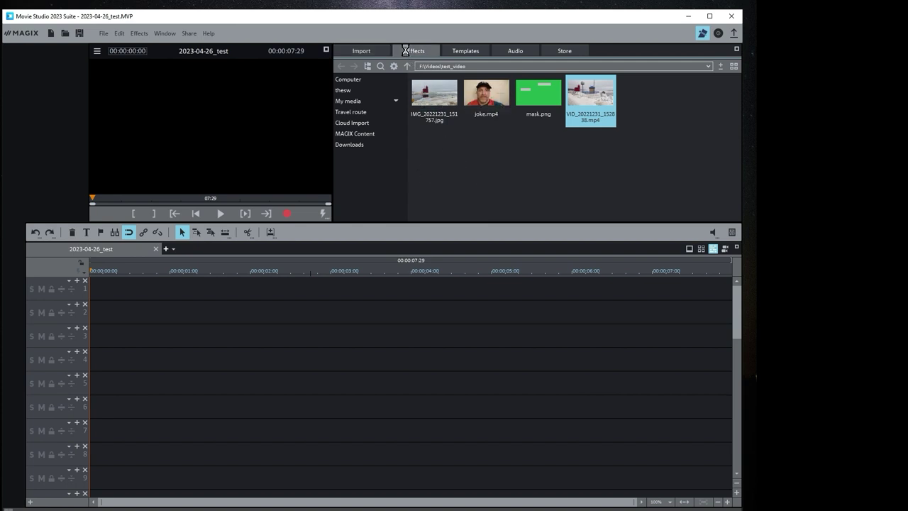
click(469, 51)
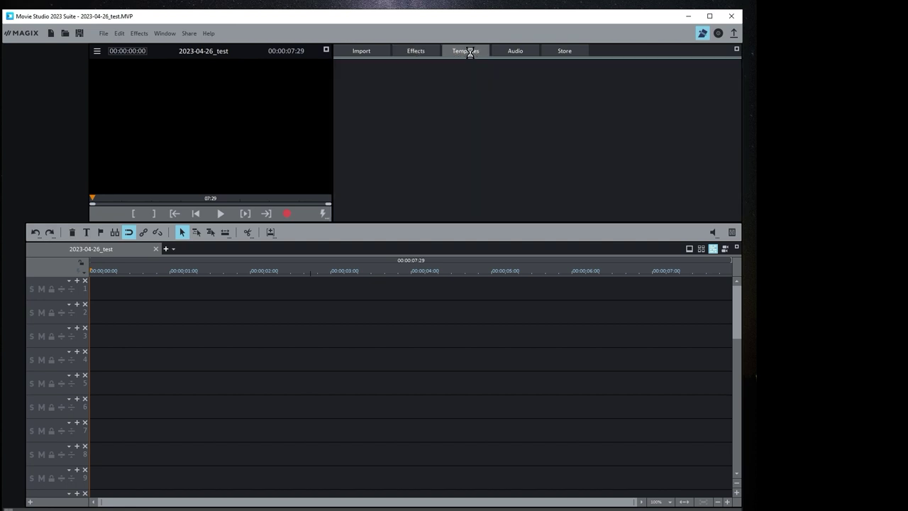
click(516, 53)
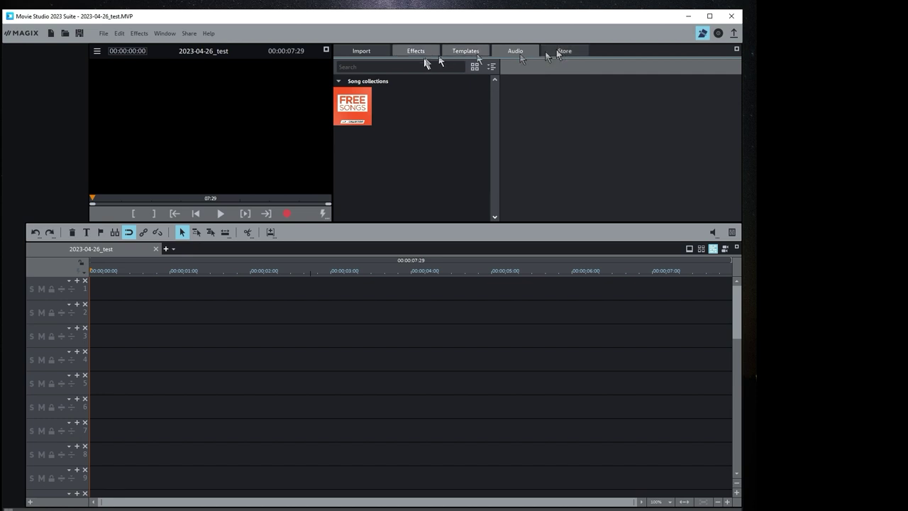
click(360, 51)
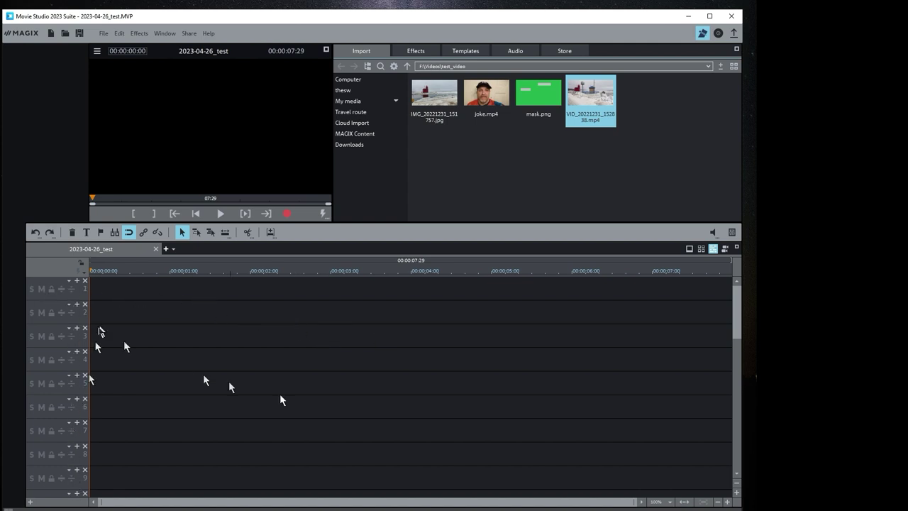
click(736, 305)
mouse_move(736, 306)
mouse_down()
mouse_move(738, 454)
mouse_move(737, 301)
mouse_up()
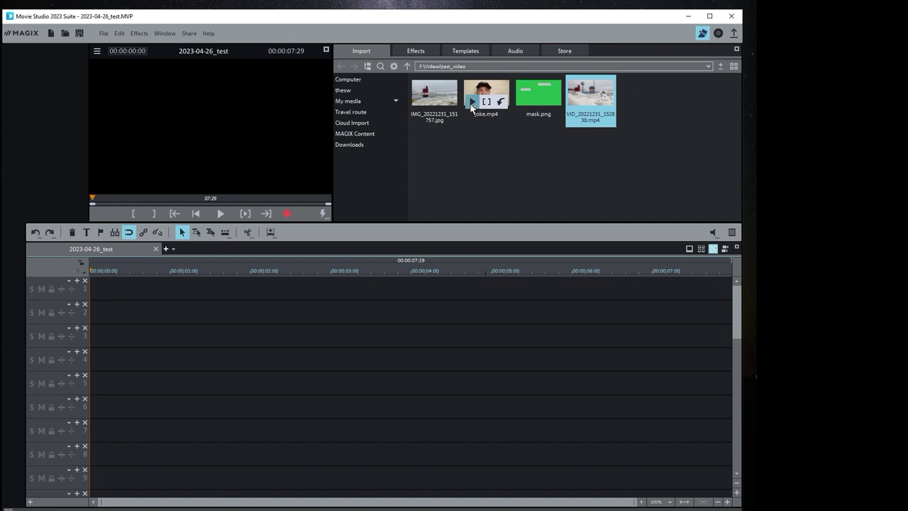
Step: Preview joke.mp4, mask.png and IMG_20221231_151757.jpg in the program monitor
click(472, 102)
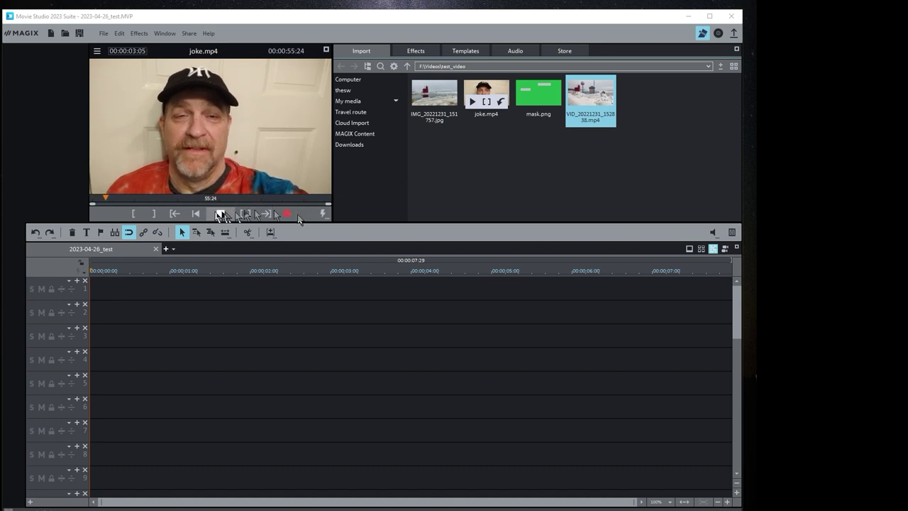
click(220, 214)
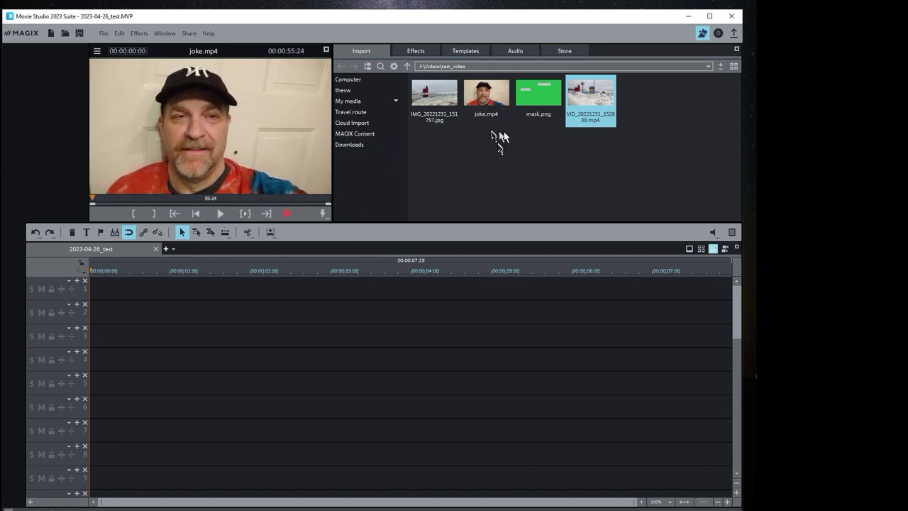
click(536, 102)
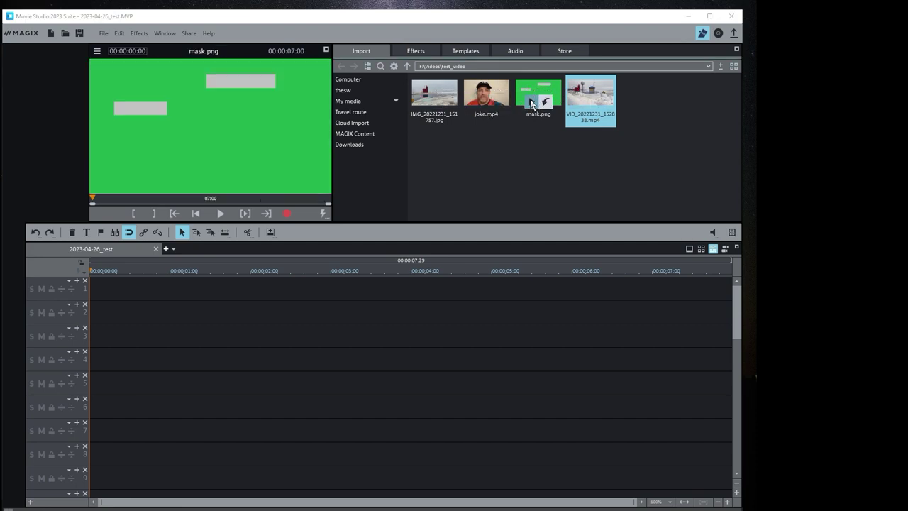
click(427, 104)
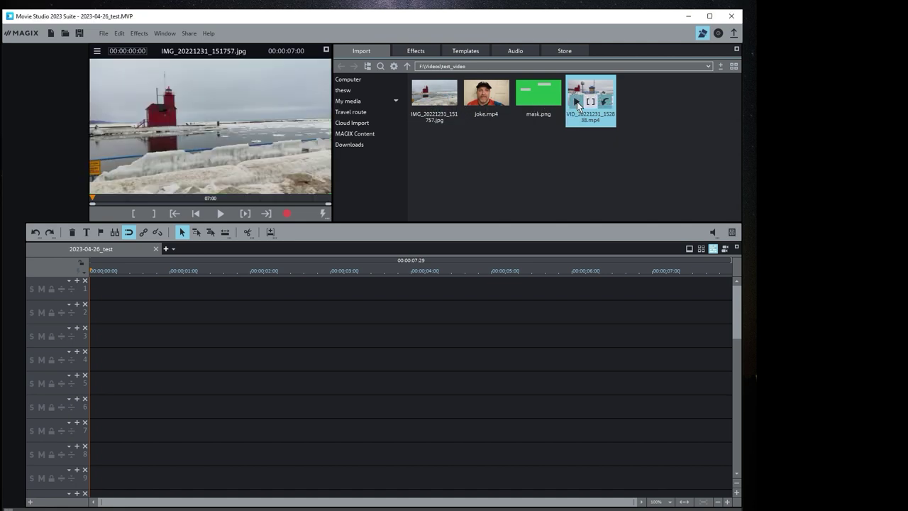
Step: Place VID_20221231_152838.mp4 at the start of track 2 and adjust the movie settings to the file
drag(577, 101, 174, 275)
mouse_move(586, 89)
drag(580, 88, 141, 317)
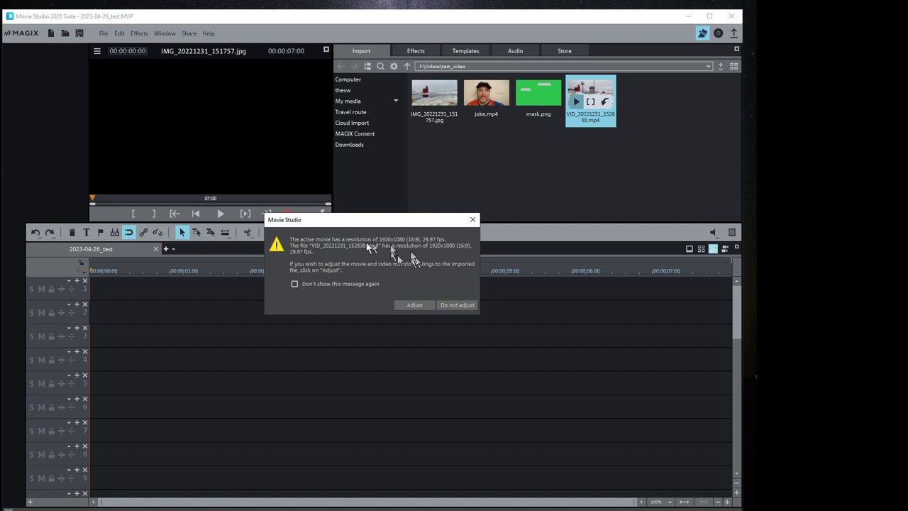
click(414, 305)
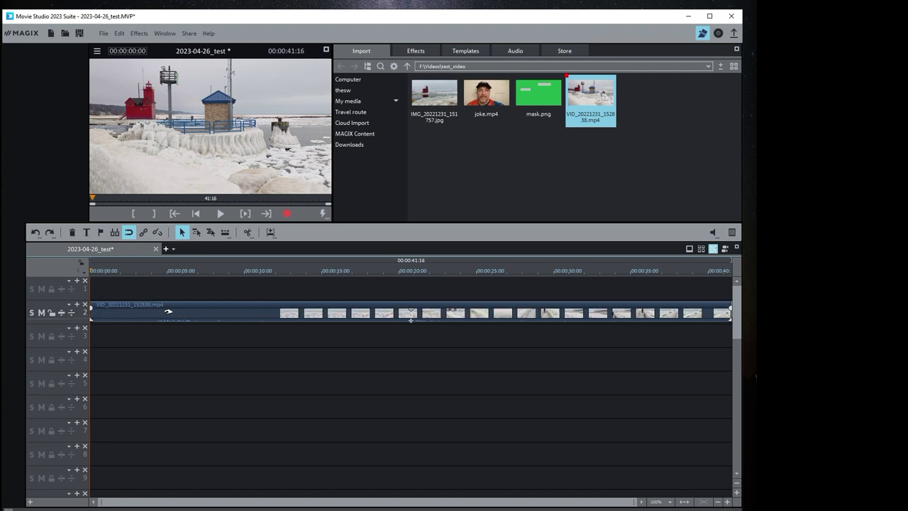
Step: Play the first seconds of the lighthouse clip in the timeline and stop playback
click(221, 214)
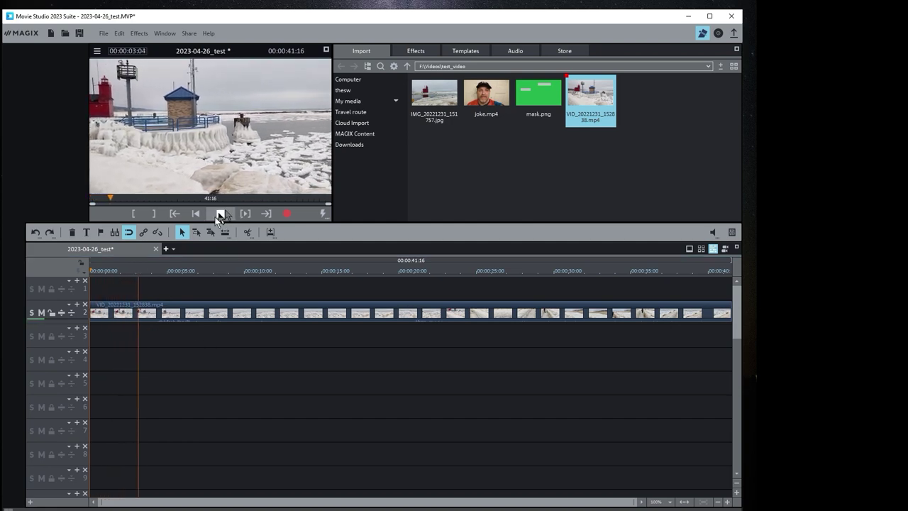
click(219, 214)
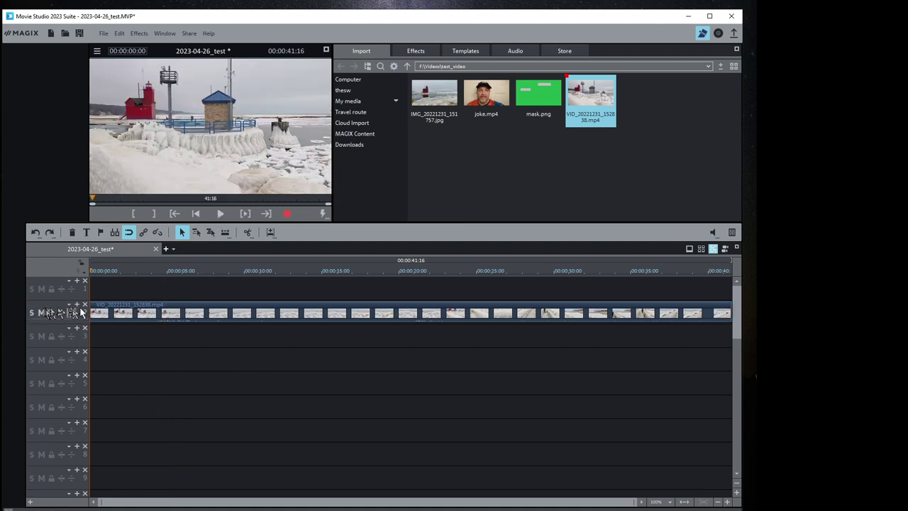
Step: Try out the solo, mute and lock functions on track 2
click(31, 313)
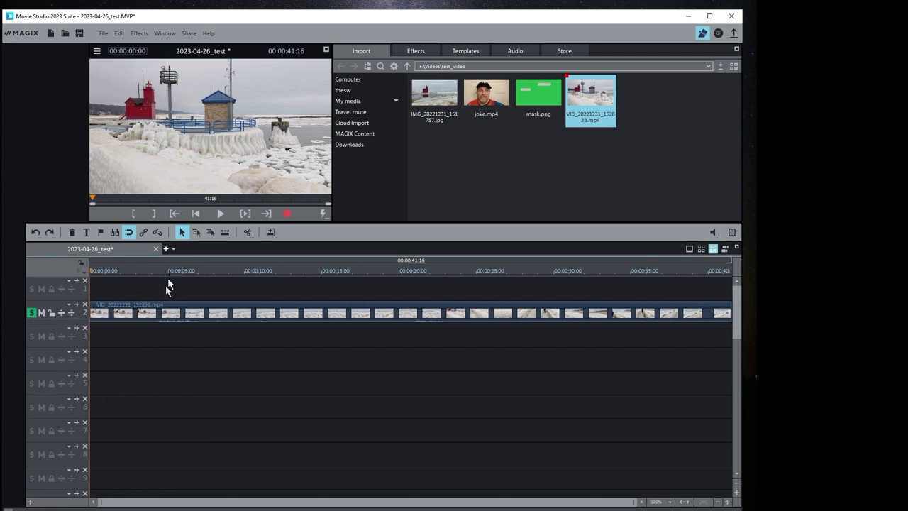
click(40, 314)
click(51, 313)
Step: Switch track 2 between its enlarged and reduced heights, leave it enlarged, and check its track options
click(60, 313)
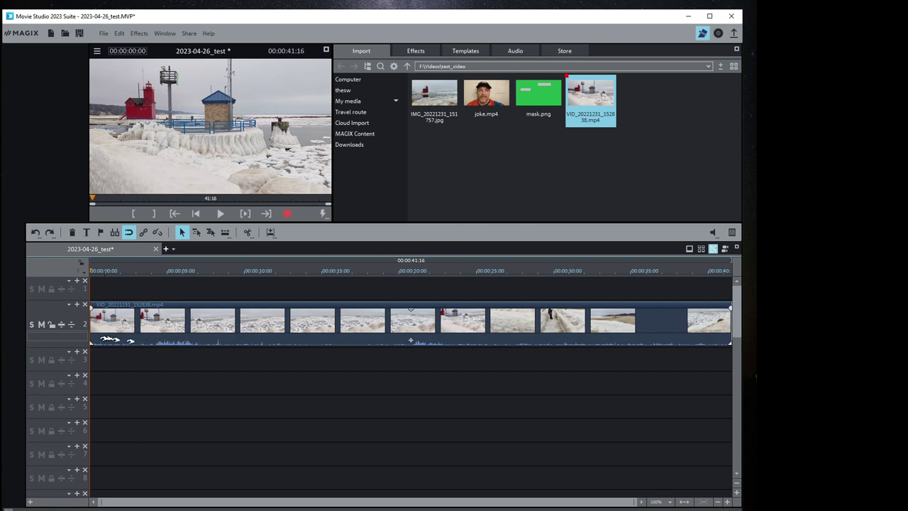
click(71, 324)
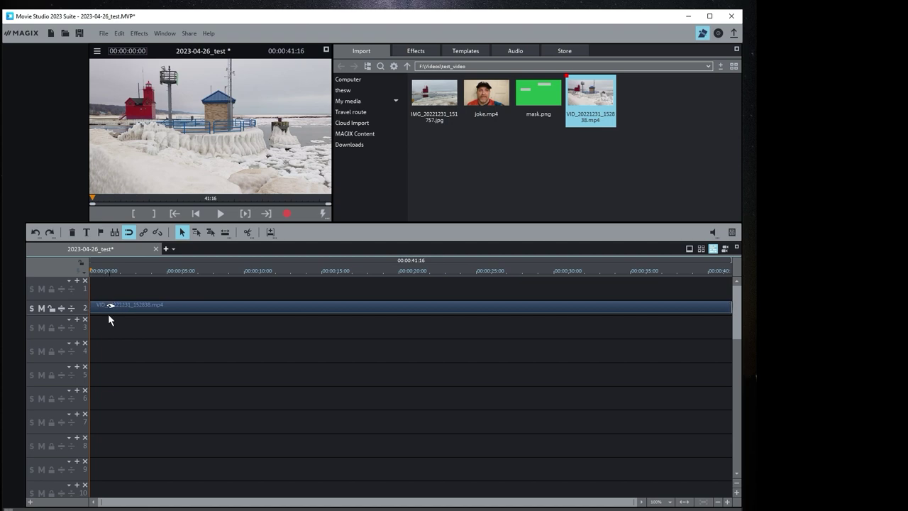
click(61, 309)
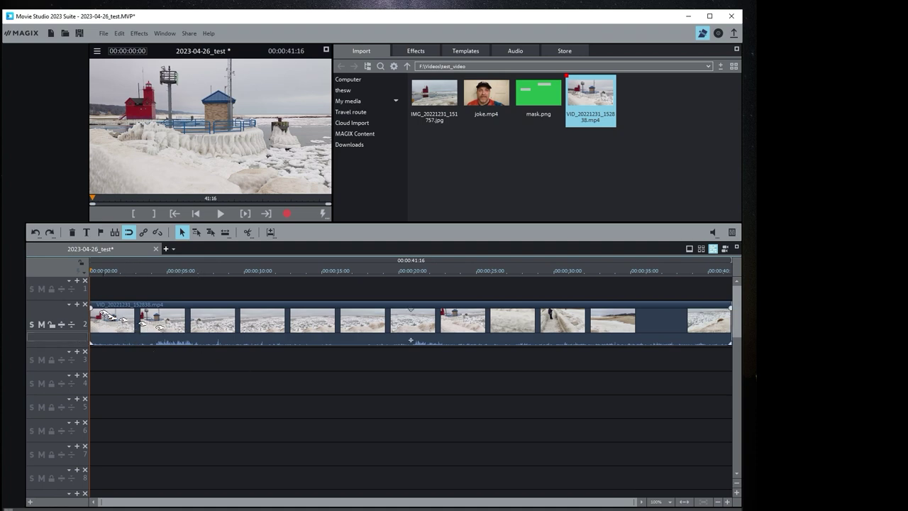
click(68, 305)
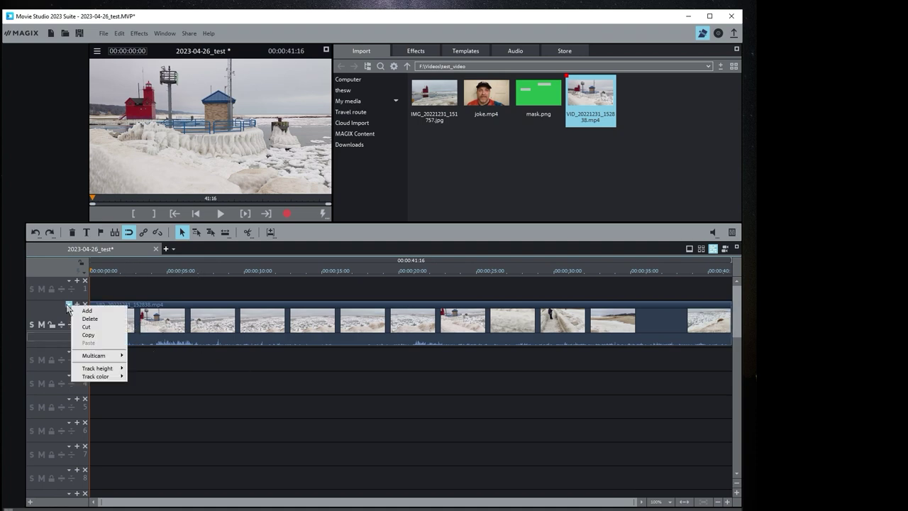
click(78, 306)
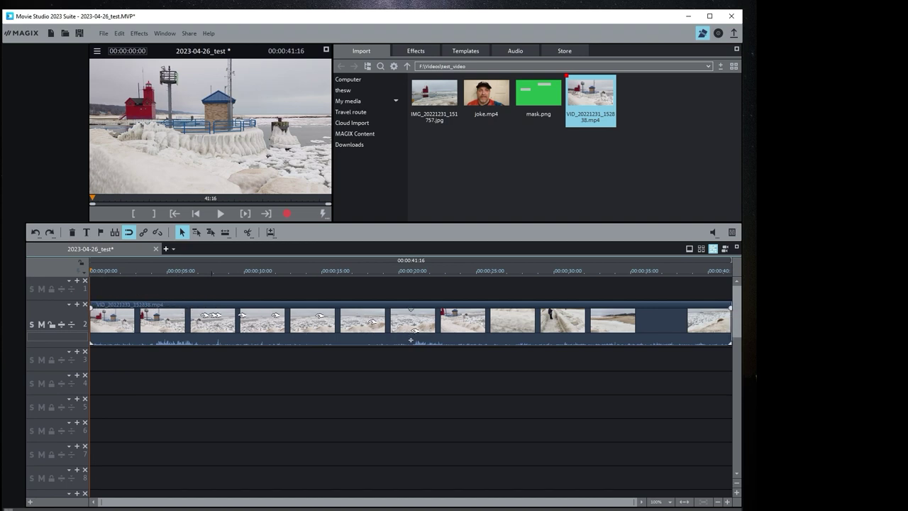
Step: Add a short fade-in and fade-out to the clip on track 2 and play both ends
click(93, 309)
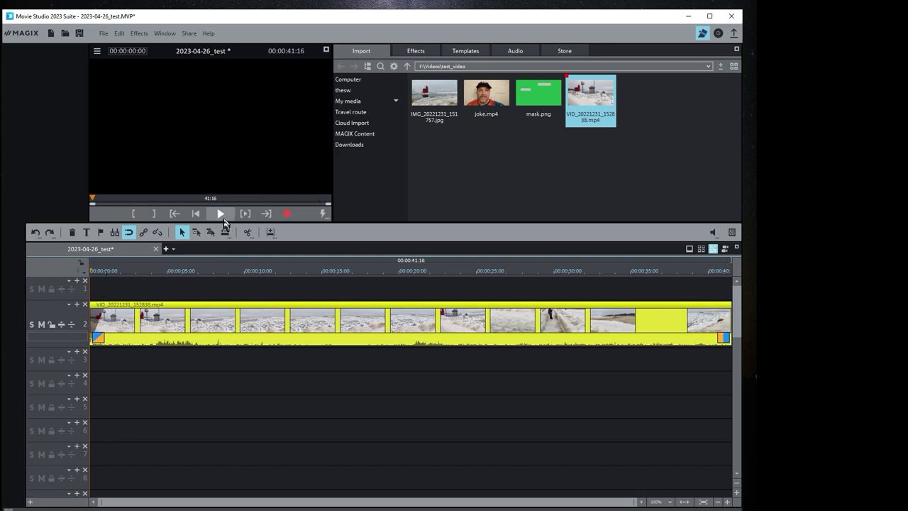
click(222, 218)
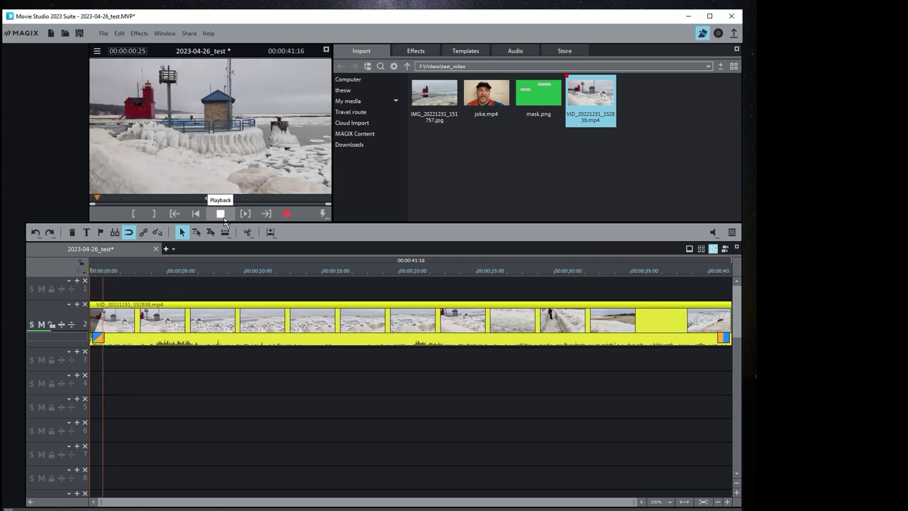
click(223, 217)
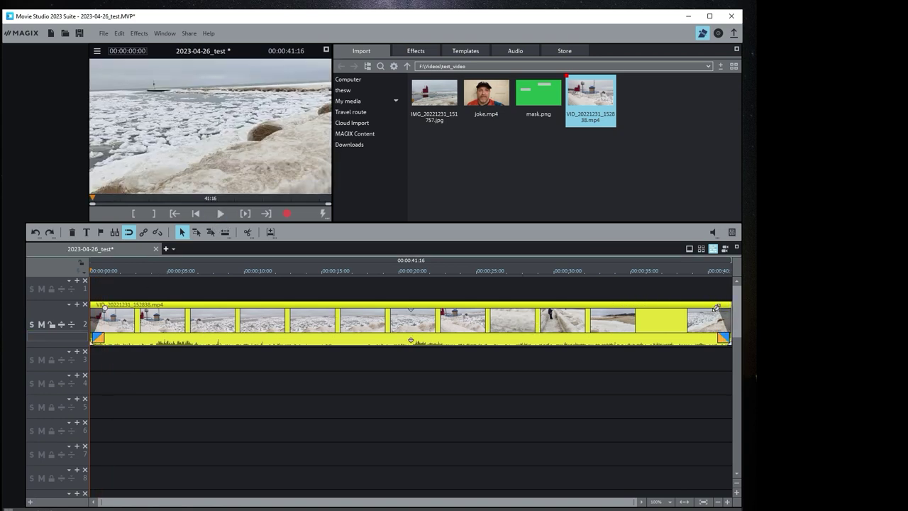
click(708, 271)
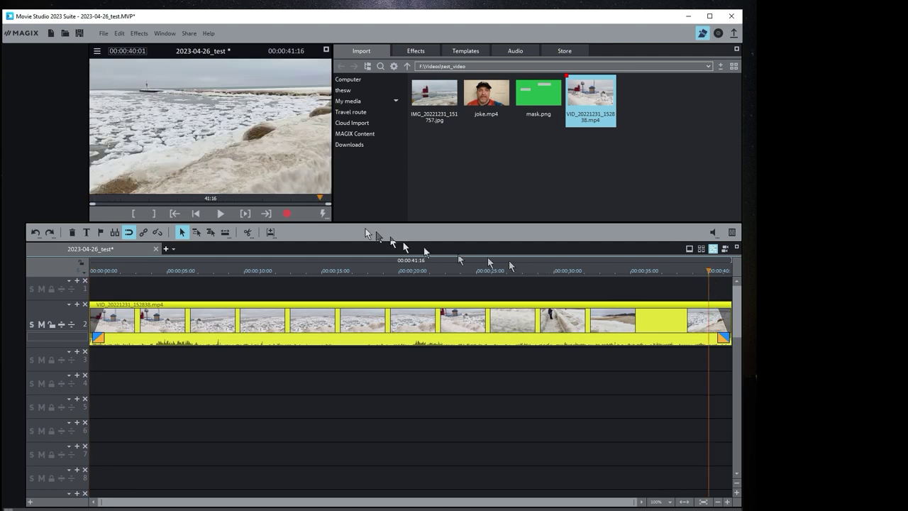
click(218, 215)
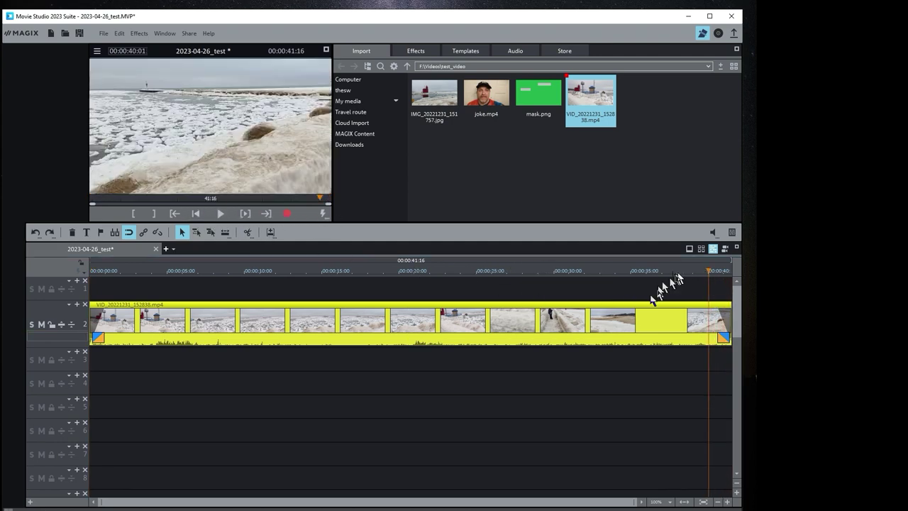
Step: Move the playhead to 00:00:22:08 and zoom the timeline in and out around it
drag(708, 270, 434, 272)
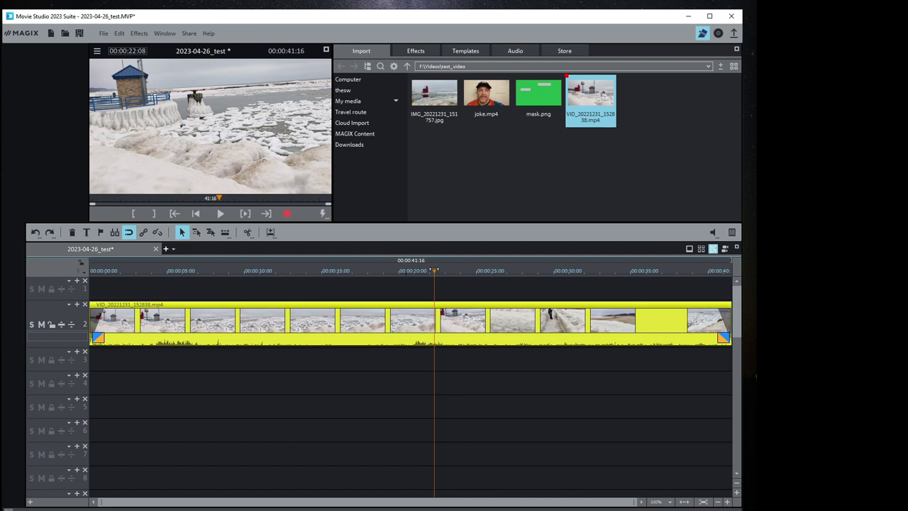
click(728, 502)
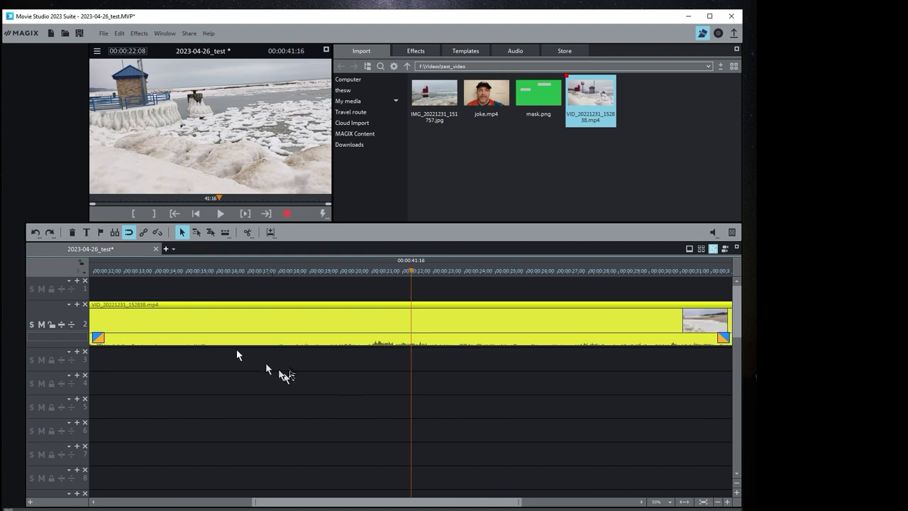
click(727, 502)
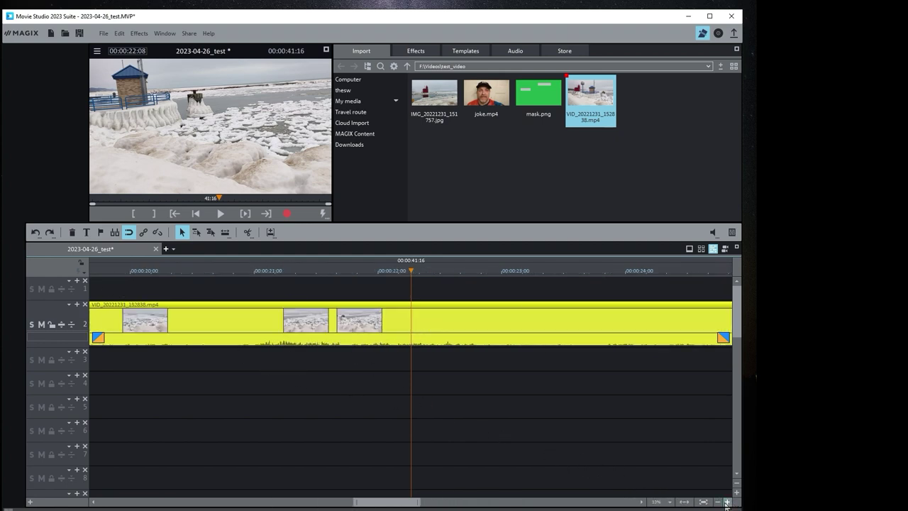
click(718, 502)
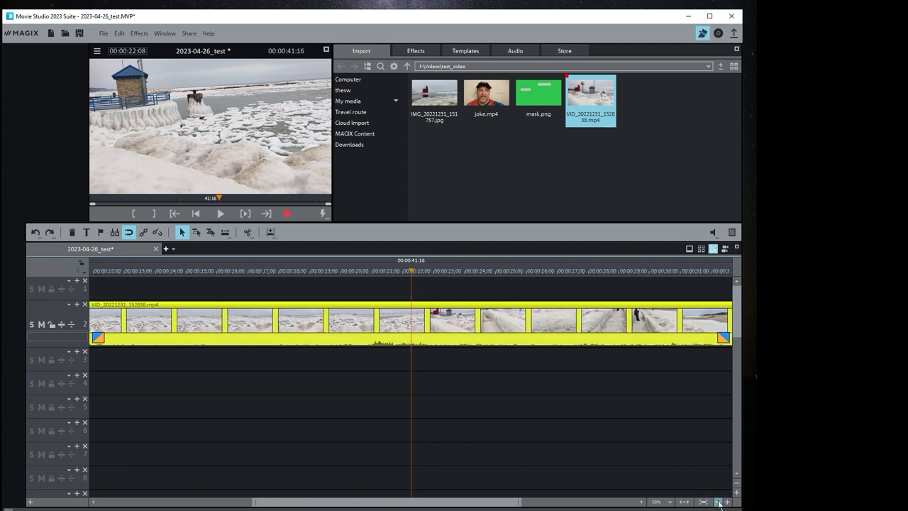
click(718, 502)
click(718, 502)
click(718, 501)
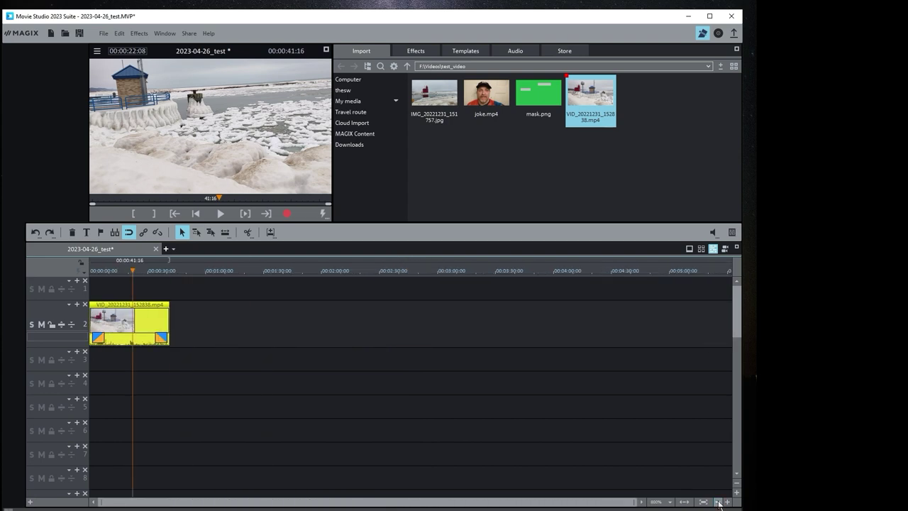
mouse_move(162, 319)
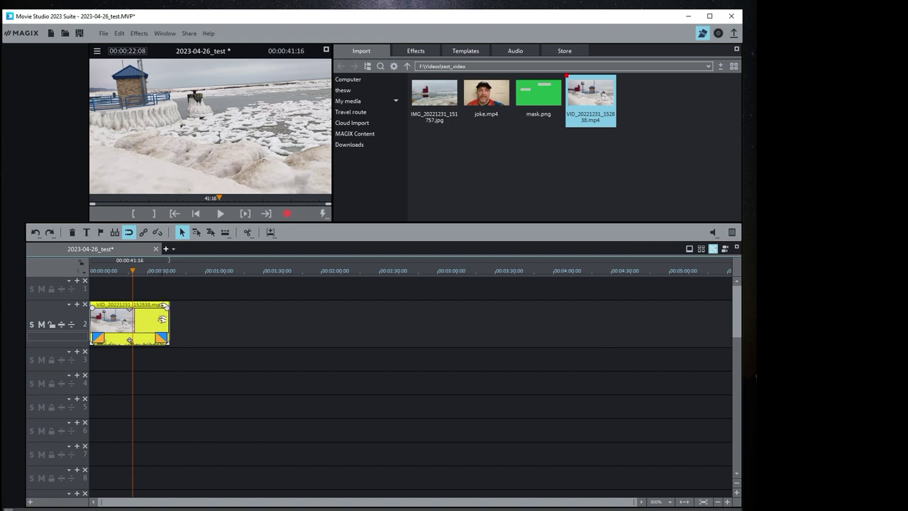
click(728, 502)
click(728, 502)
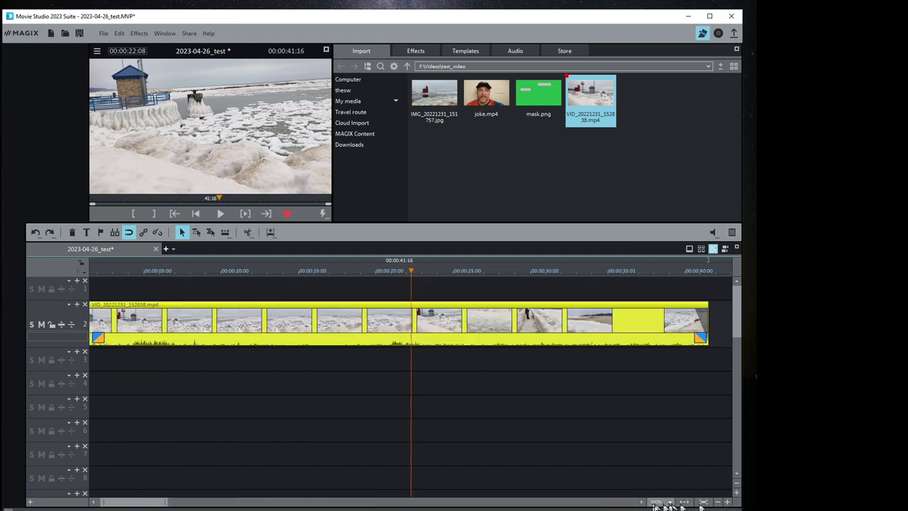
Step: Try the timeline zoom presets for 1 frame, 10 min, 10s and 1s
click(663, 504)
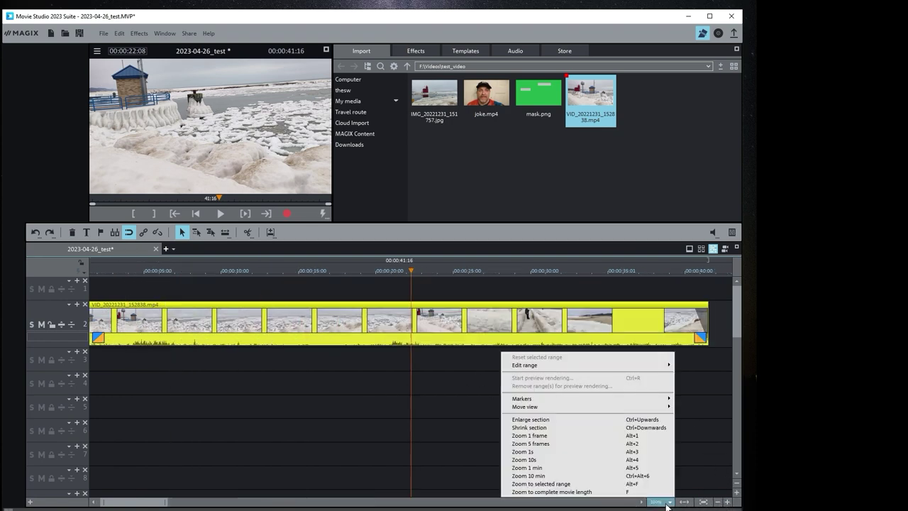
click(541, 437)
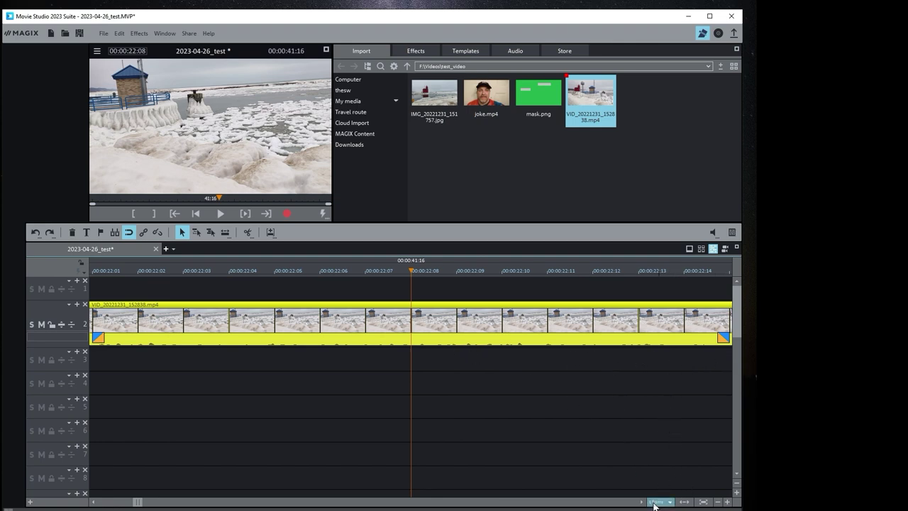
click(659, 502)
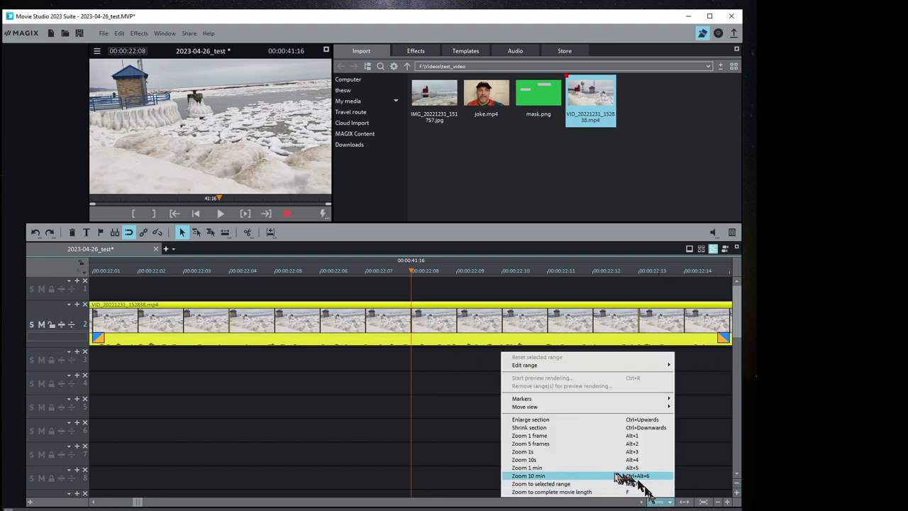
click(549, 476)
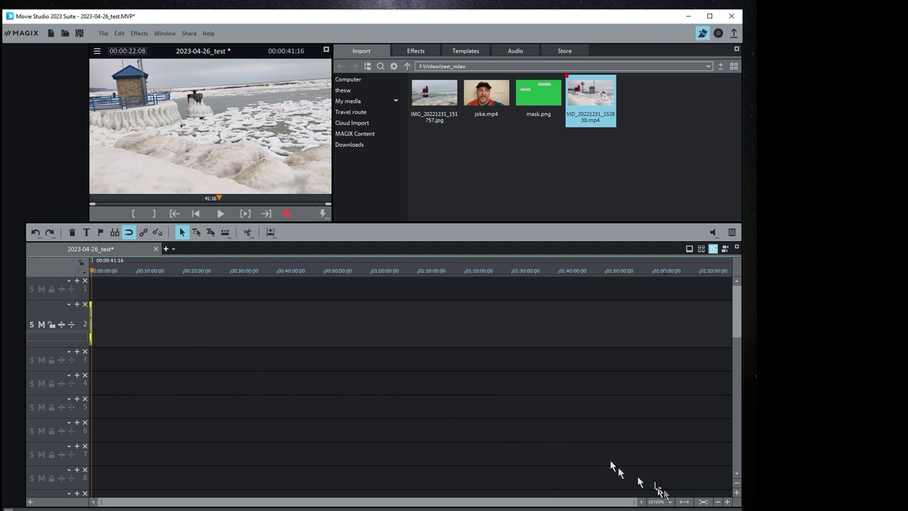
click(659, 502)
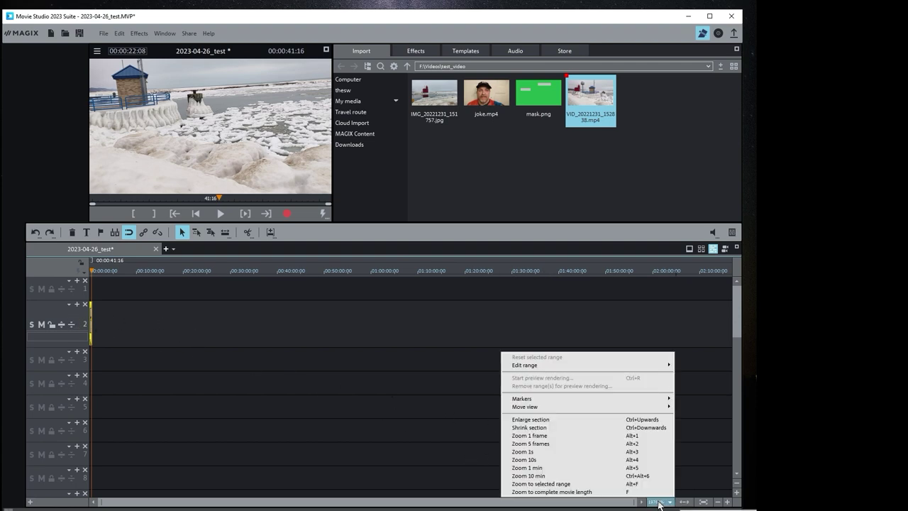
click(562, 464)
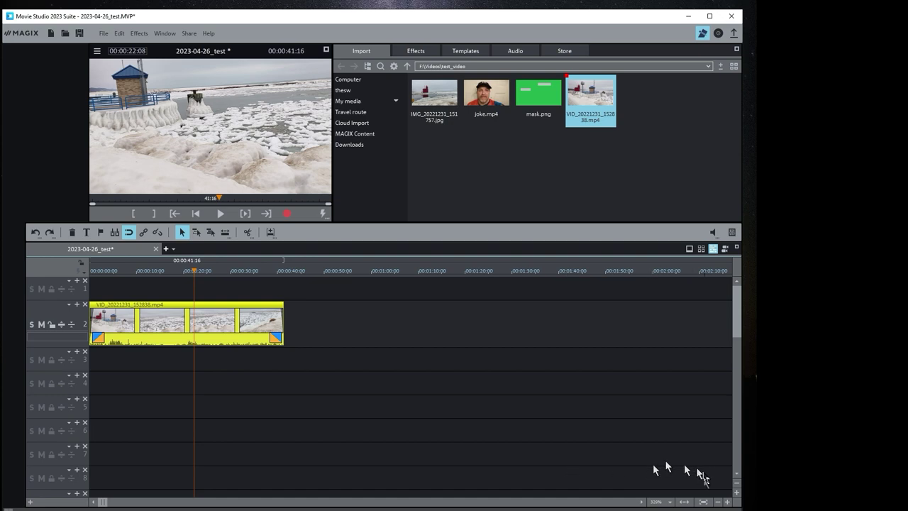
click(662, 502)
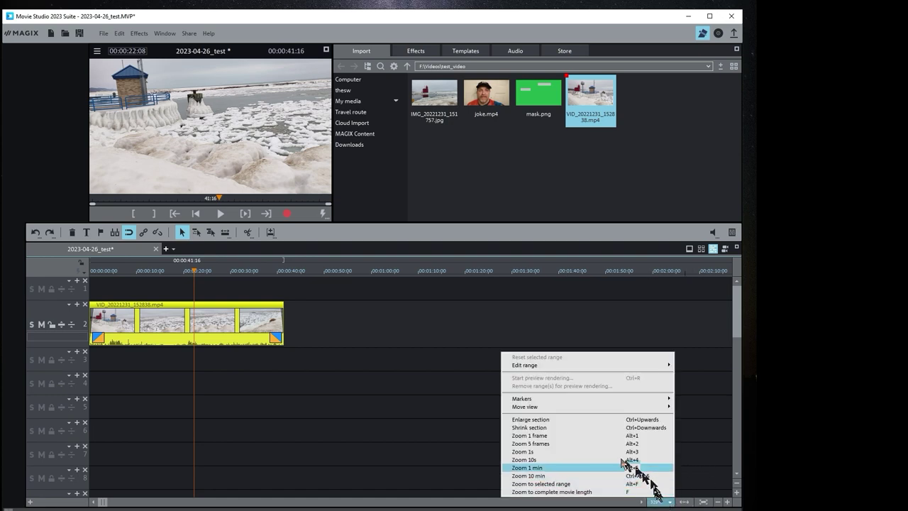
click(543, 450)
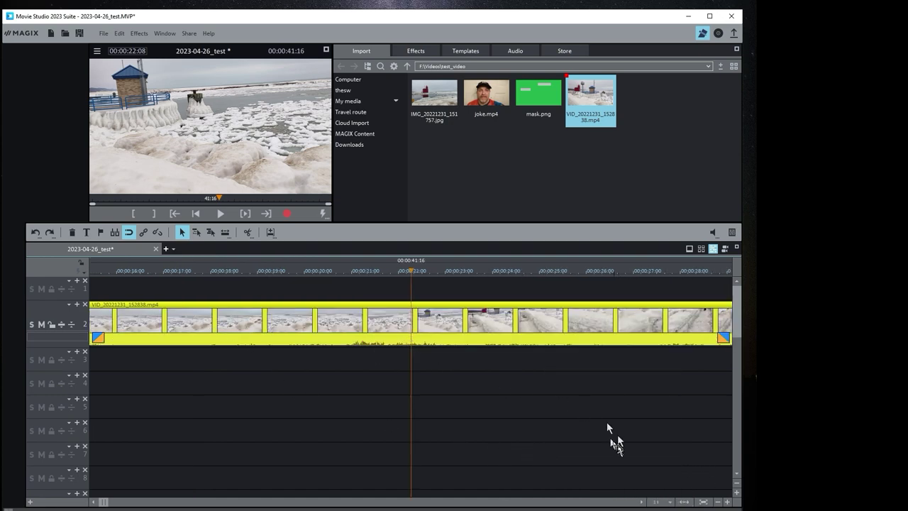
Step: Zoom the timeline out further, then fit the complete movie length into the timeline view
click(721, 503)
click(721, 503)
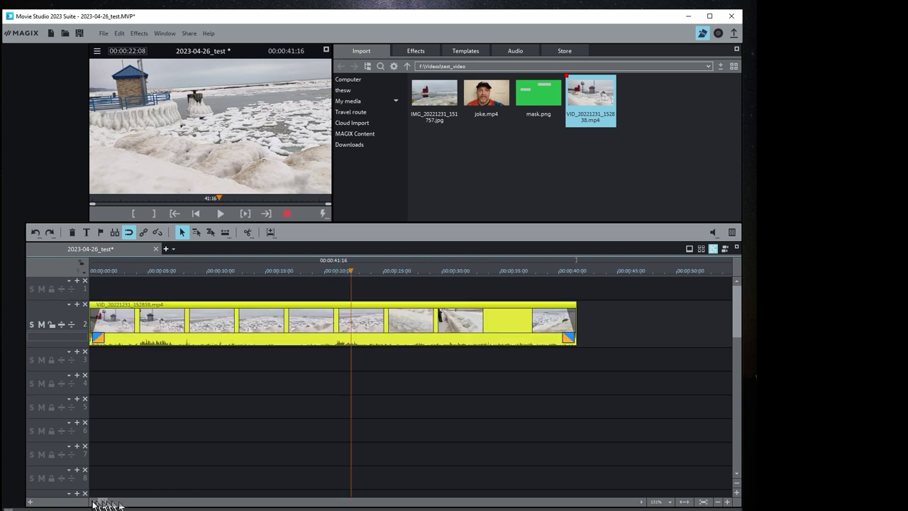
key(ctrl+Down)
key(ctrl+Down)
key(ctrl+Down)
key(ctrl+Down)
key(ctrl+Down)
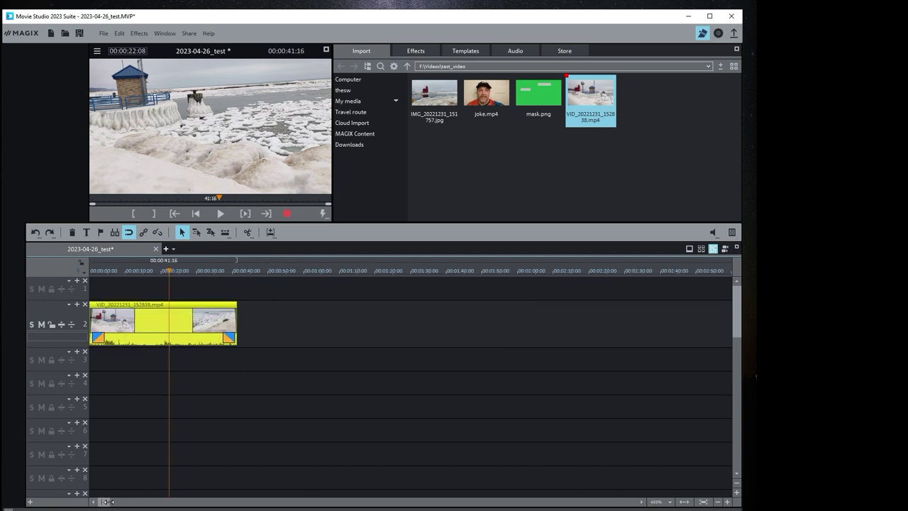
drag(110, 501, 84, 505)
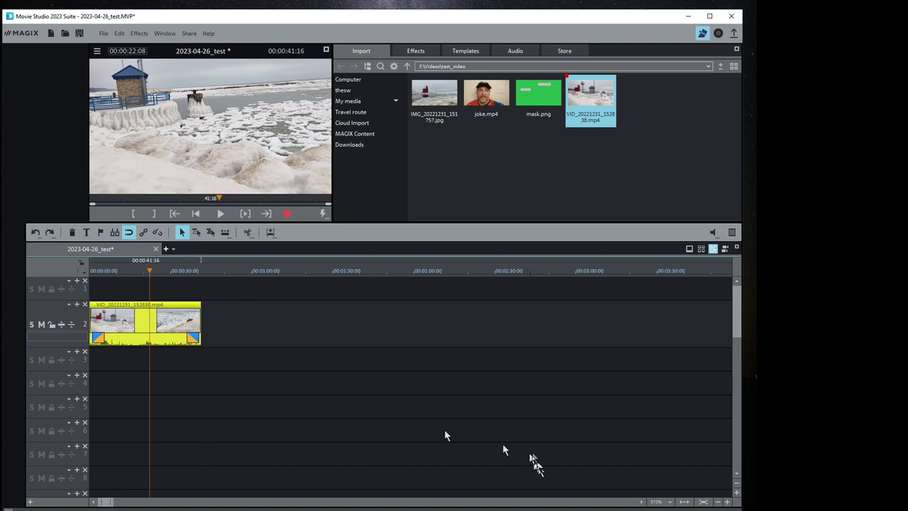
click(686, 503)
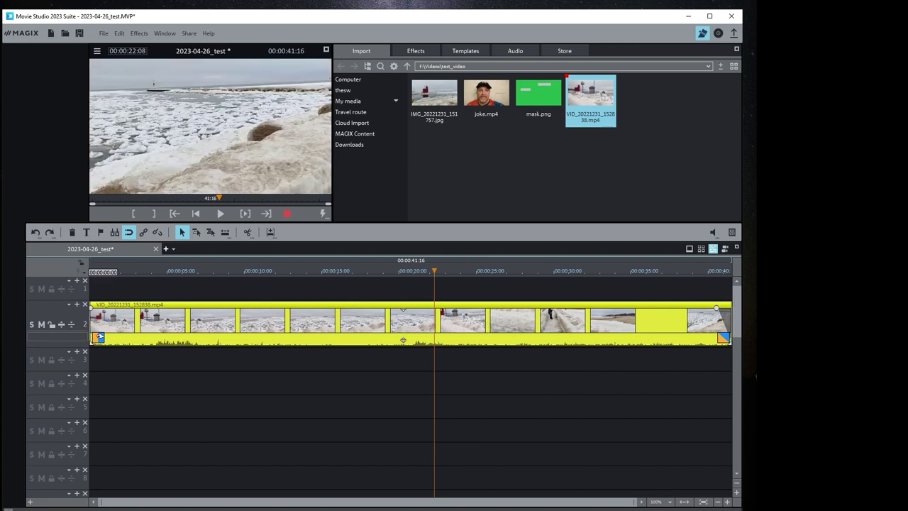
Step: Apply the Fade in transition to the start of the lighthouse clip on track 2 and stop its preview
click(103, 338)
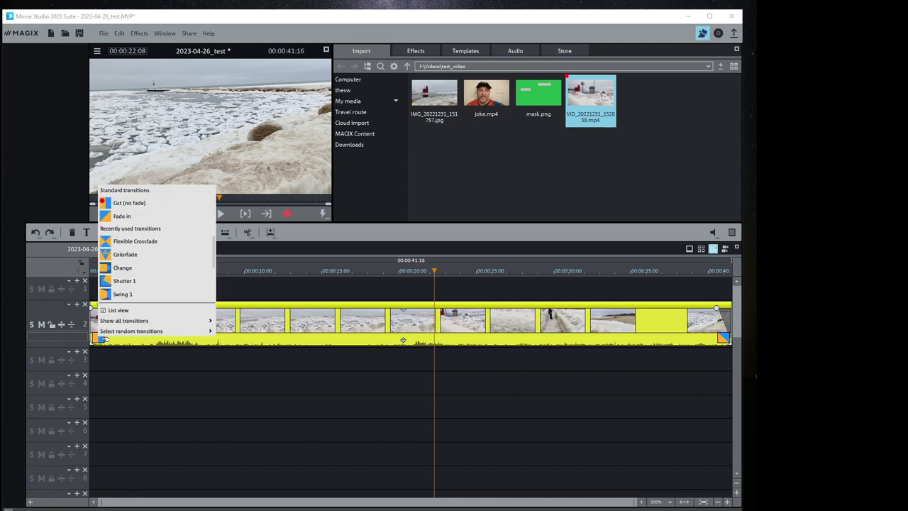
click(118, 217)
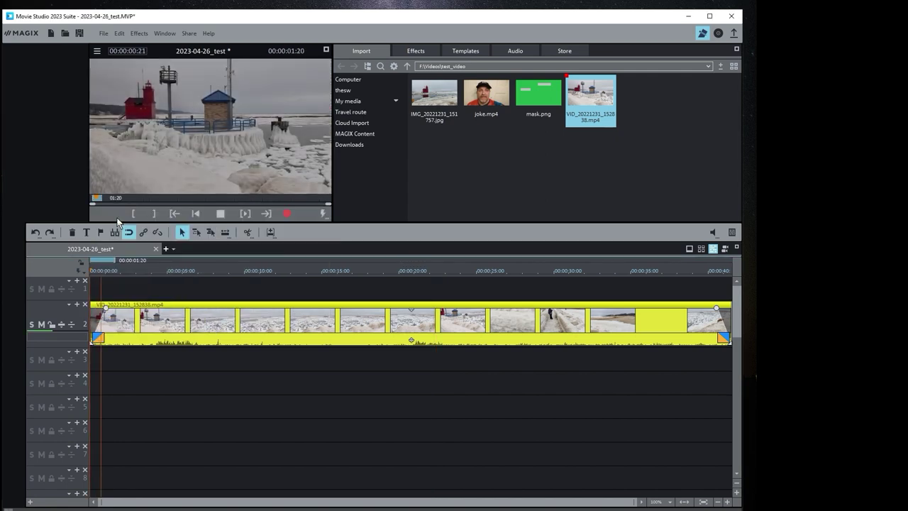
key(space)
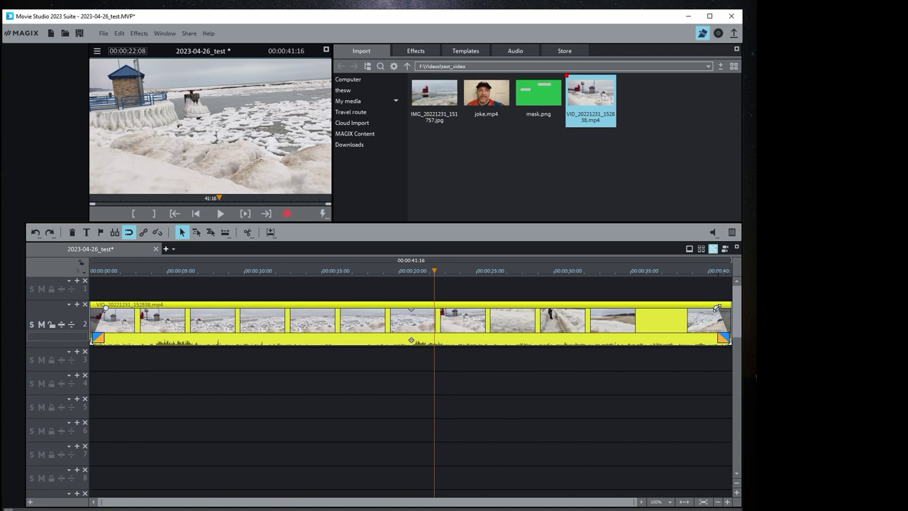
Step: Remove the fade at the end of the lighthouse clip and reapply it with the Fade out transition
drag(717, 308, 723, 305)
mouse_move(726, 308)
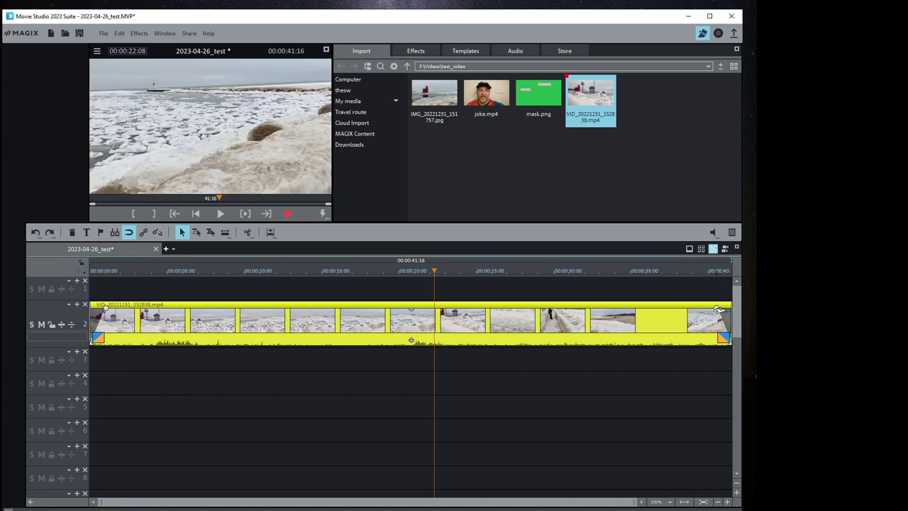
drag(718, 308, 730, 307)
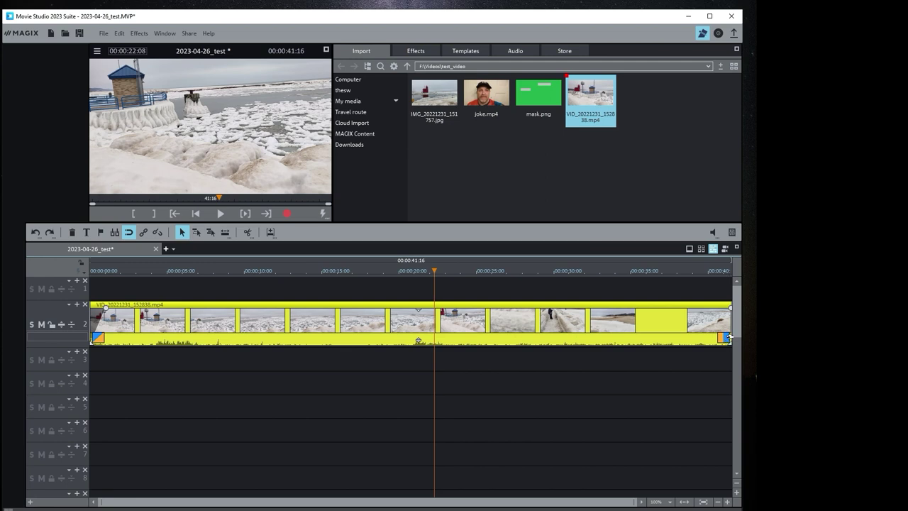
click(725, 337)
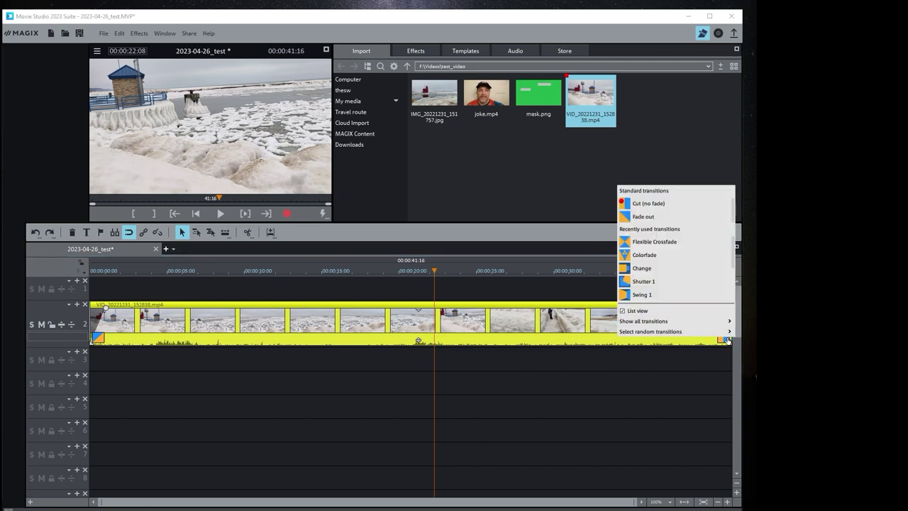
click(642, 217)
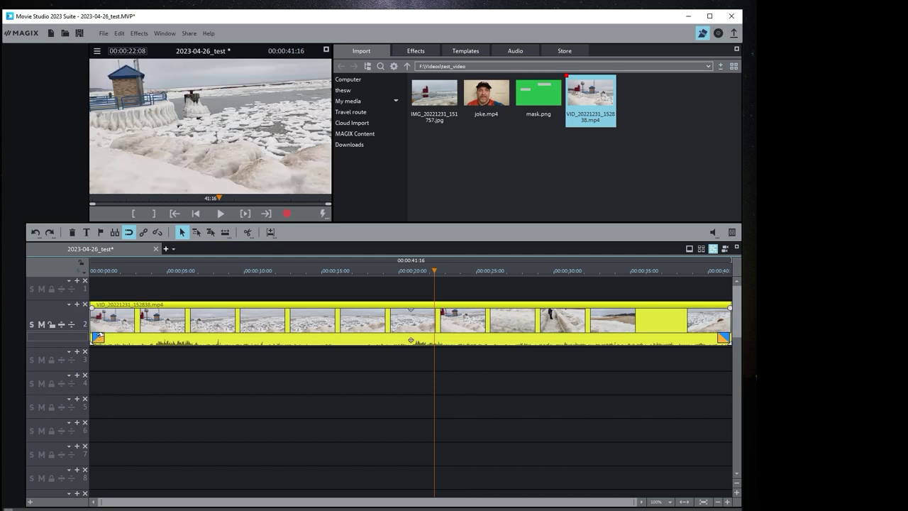
Step: Look through the transition categories and random transition options for the start of the clip, then close the list without choosing one
click(98, 338)
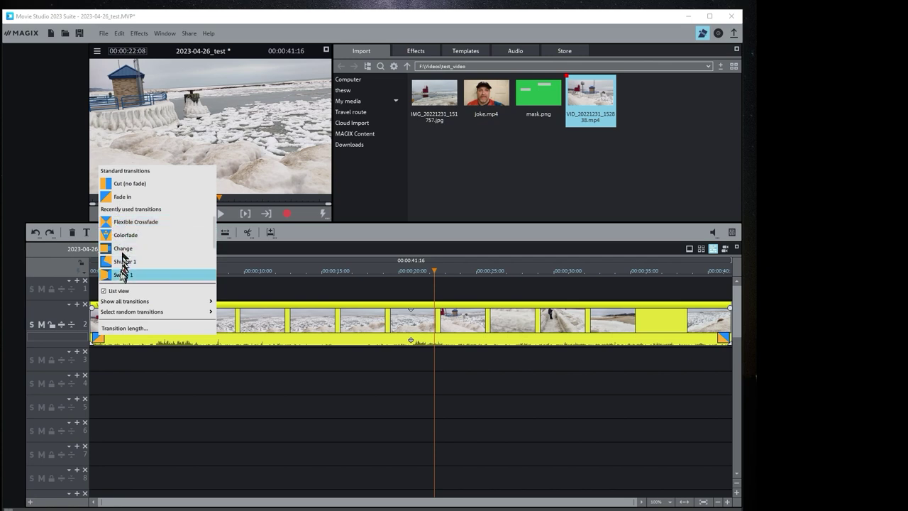
mouse_move(123, 300)
mouse_move(244, 243)
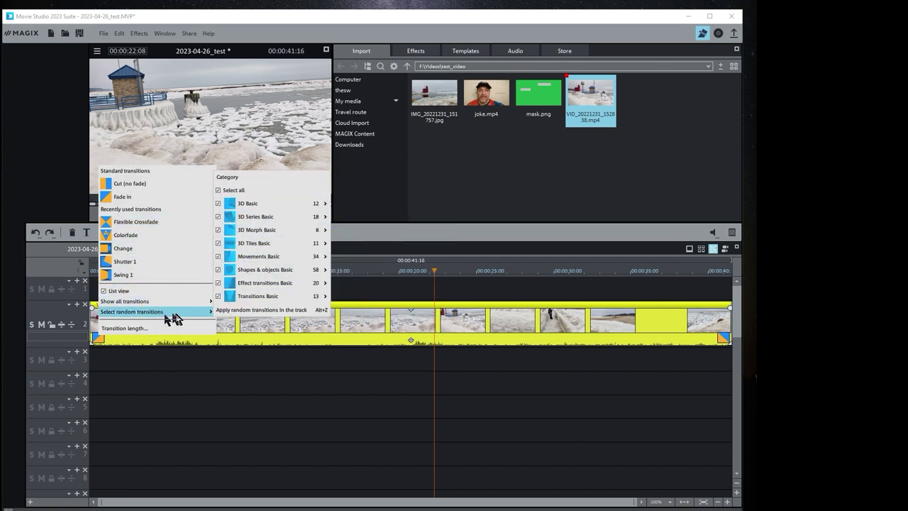
mouse_move(171, 302)
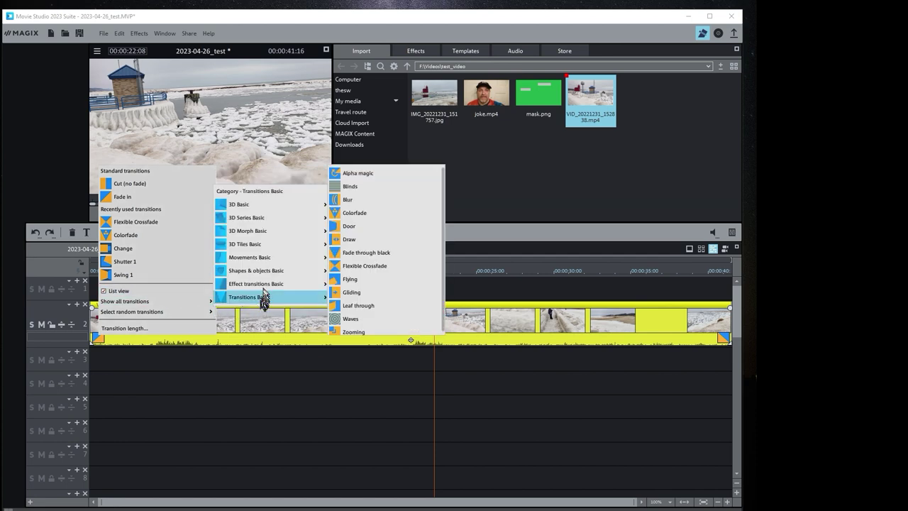
mouse_move(304, 217)
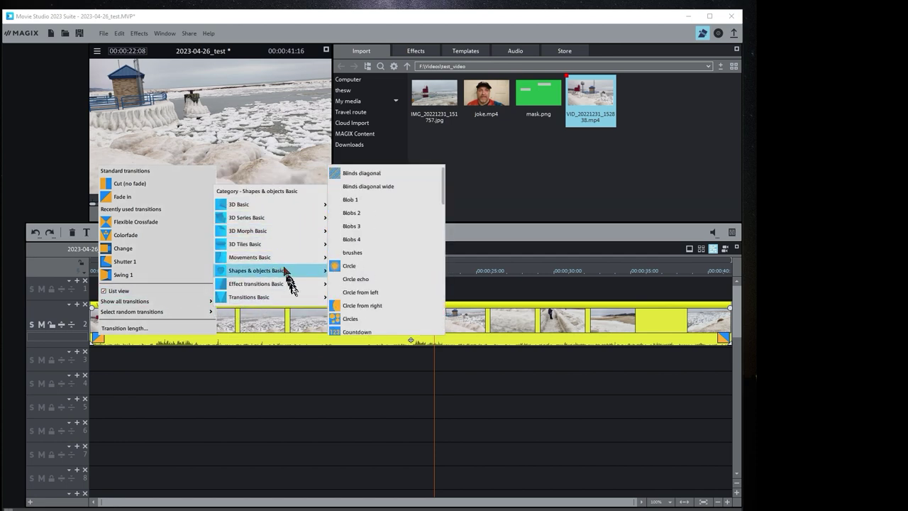
mouse_move(312, 272)
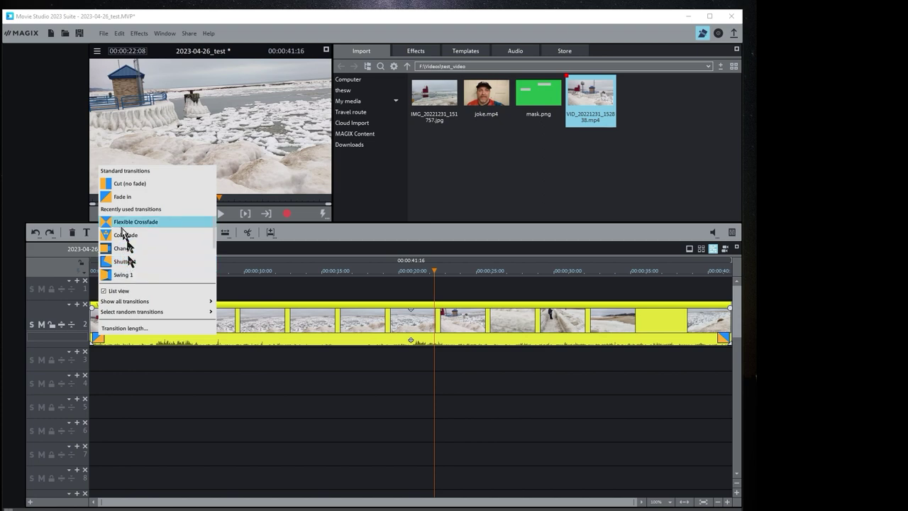
click(345, 380)
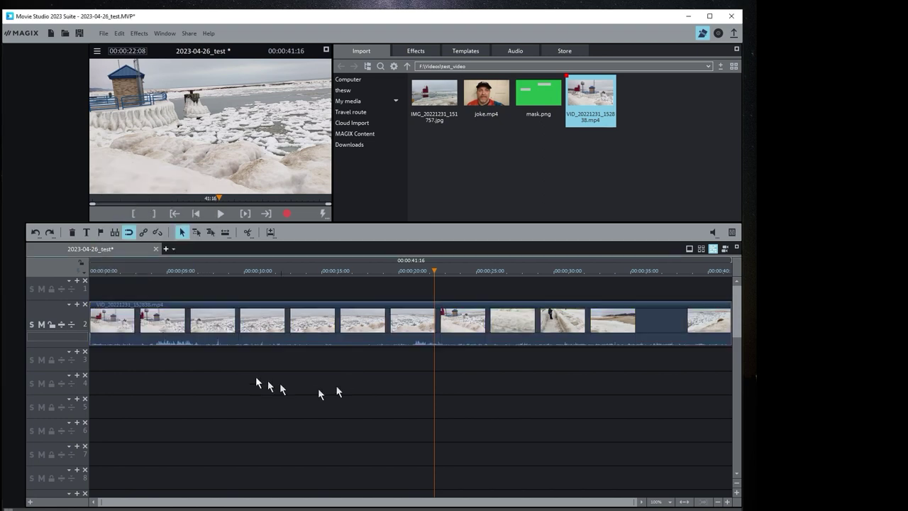
Step: Deselect the lighthouse clip and place joke.mp4 on track 3, starting slightly after the beginning of the timeline
click(238, 323)
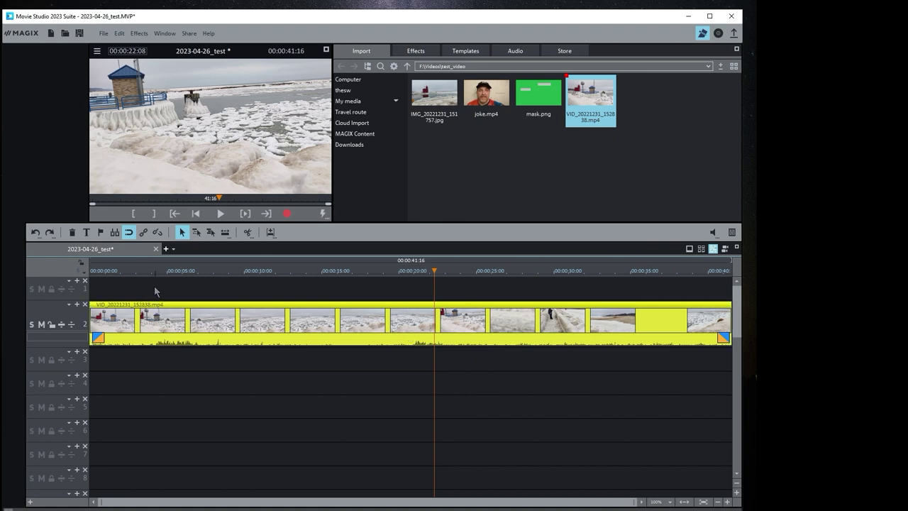
click(171, 381)
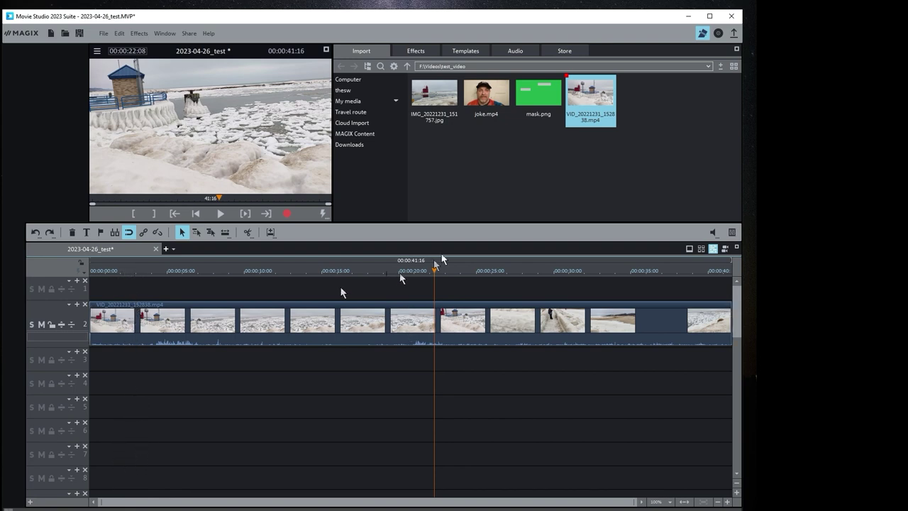
drag(487, 94, 146, 365)
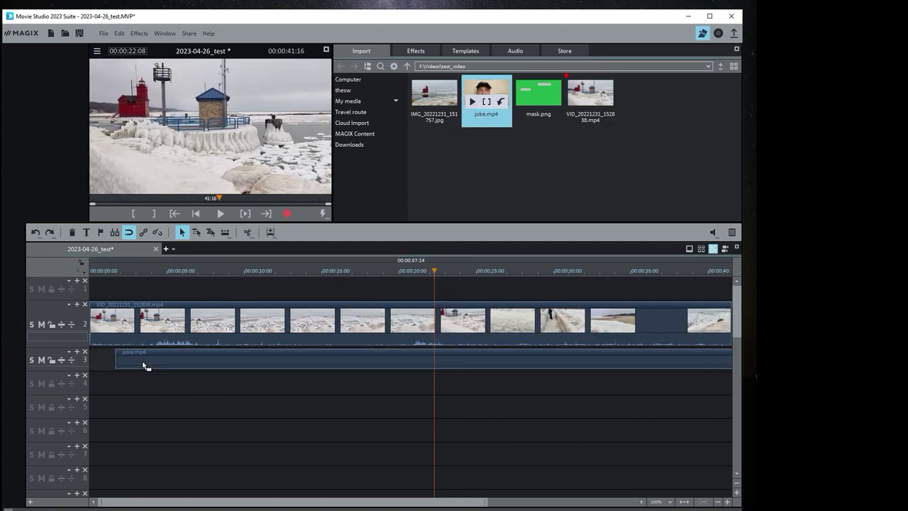
Step: Compare the preview just before and just after the point where joke.mp4 on track 3 begins over the lighthouse clip
click(60, 360)
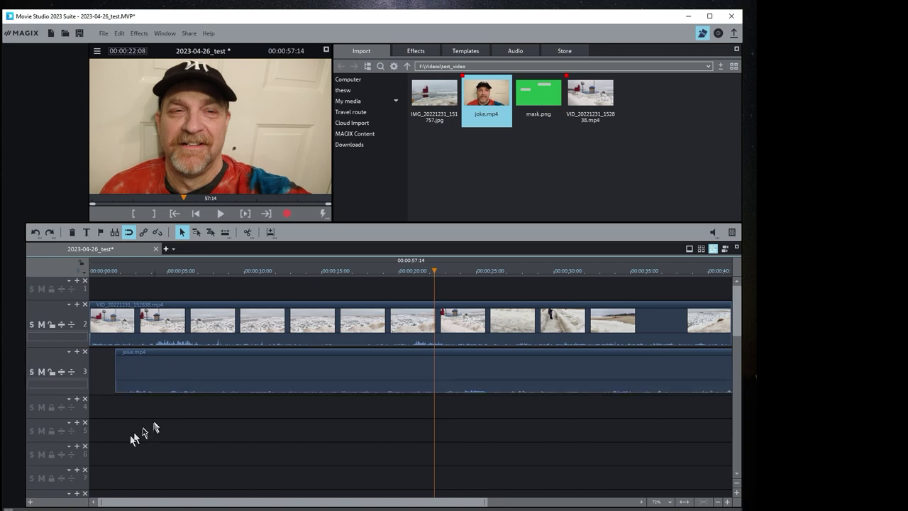
key(Home)
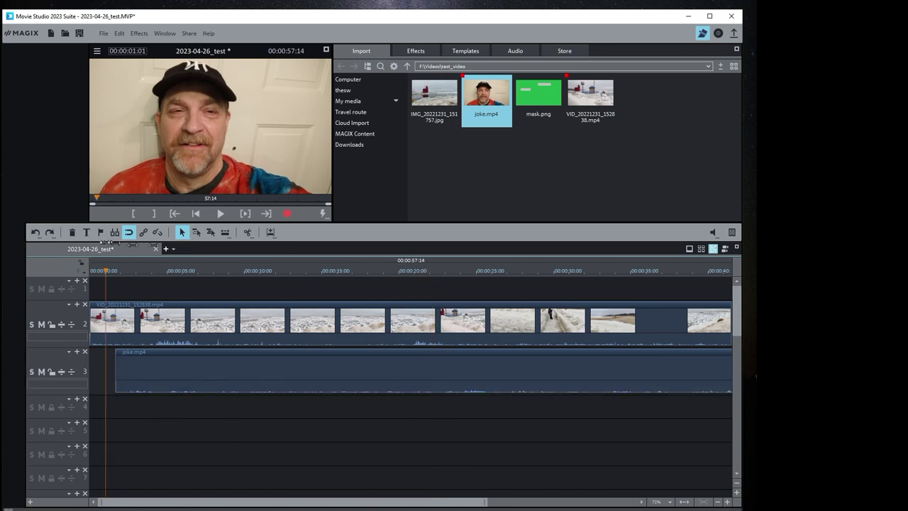
key(space)
key(space)
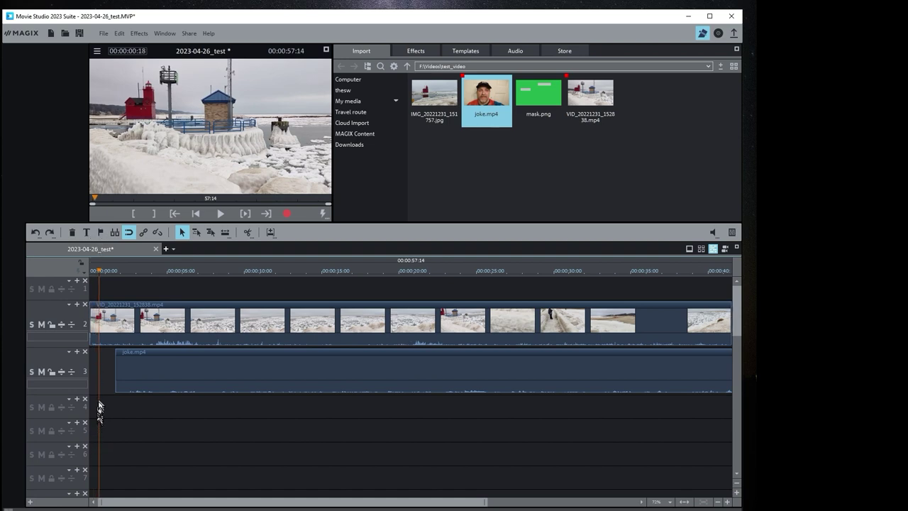
click(106, 334)
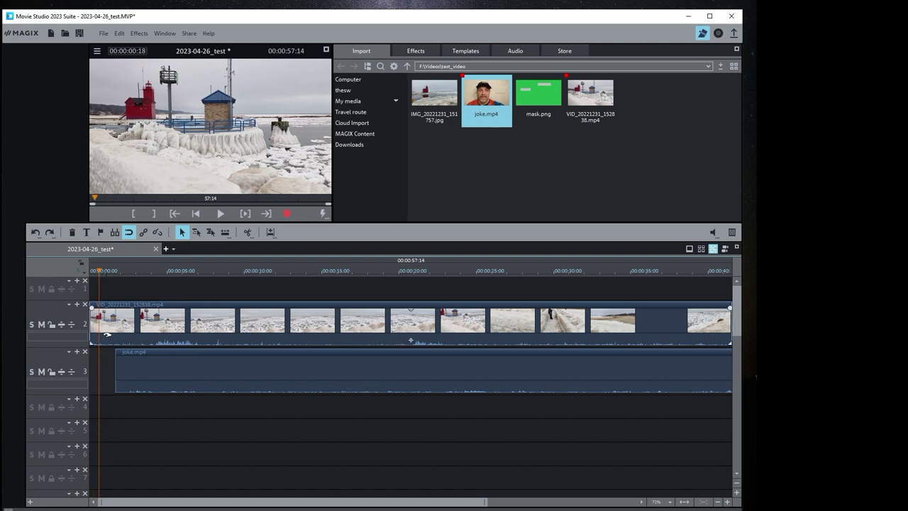
click(113, 270)
click(139, 270)
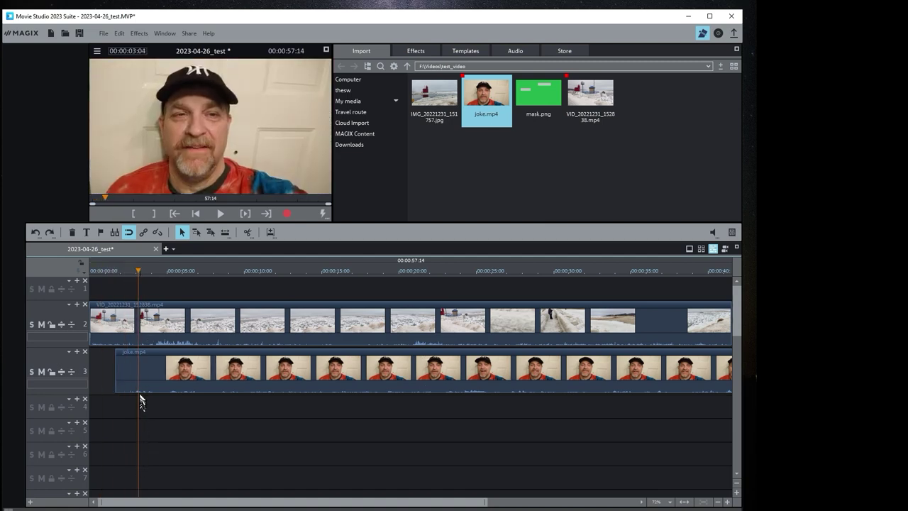
click(144, 326)
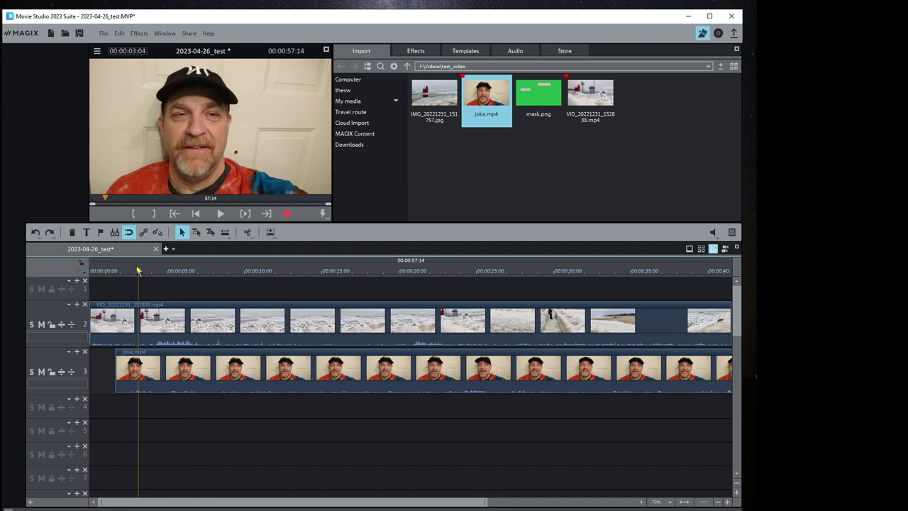
Step: Play the timeline from the beginning past the start of joke.mp4 and stop the playback
drag(138, 271, 89, 269)
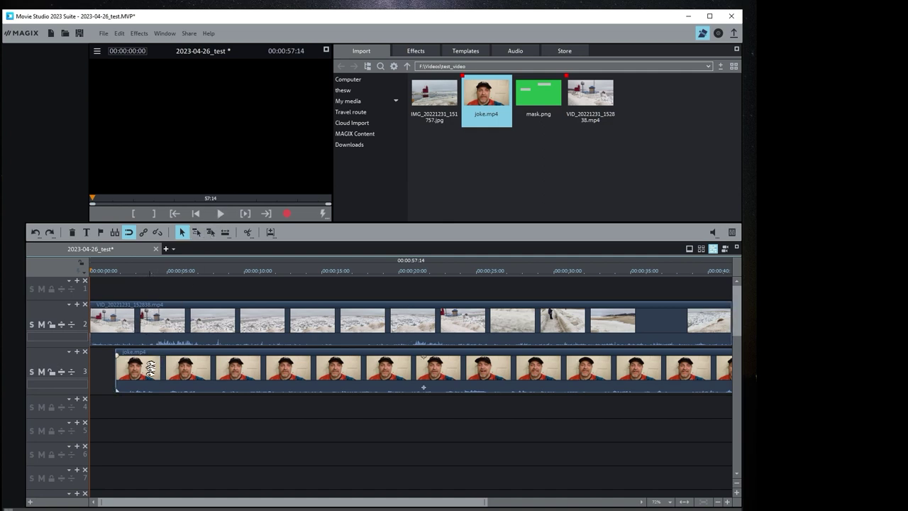
click(221, 214)
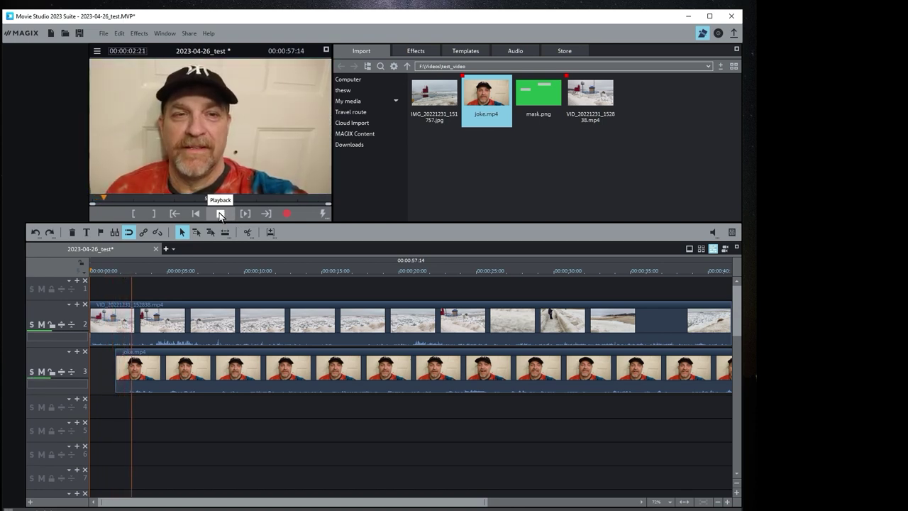
click(221, 214)
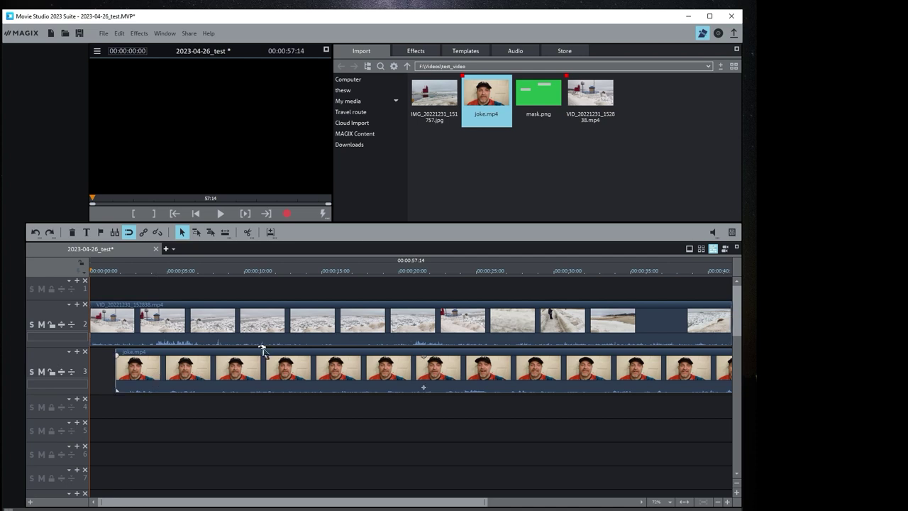
Step: Trim the end of the lighthouse clip to about 12 seconds and move joke.mp4 on track 3 to start where it ends
drag(164, 357, 496, 357)
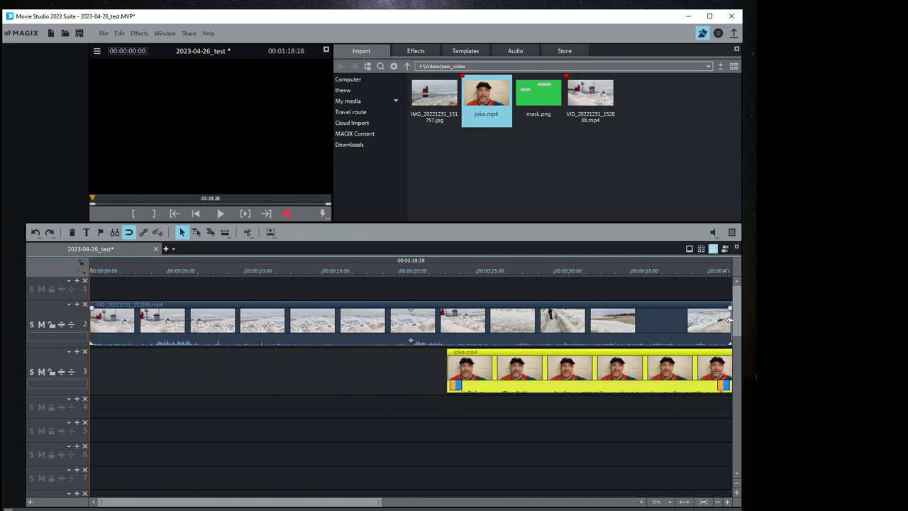
drag(729, 321, 282, 315)
drag(497, 366, 333, 378)
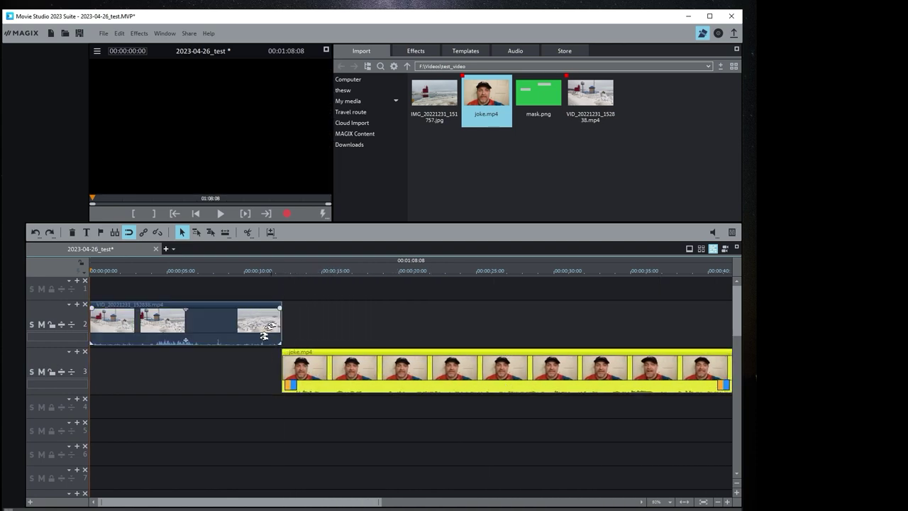
Step: Add a fade of about one second to the lighthouse clip's end and the joke clip's start, and scrub across both
click(279, 308)
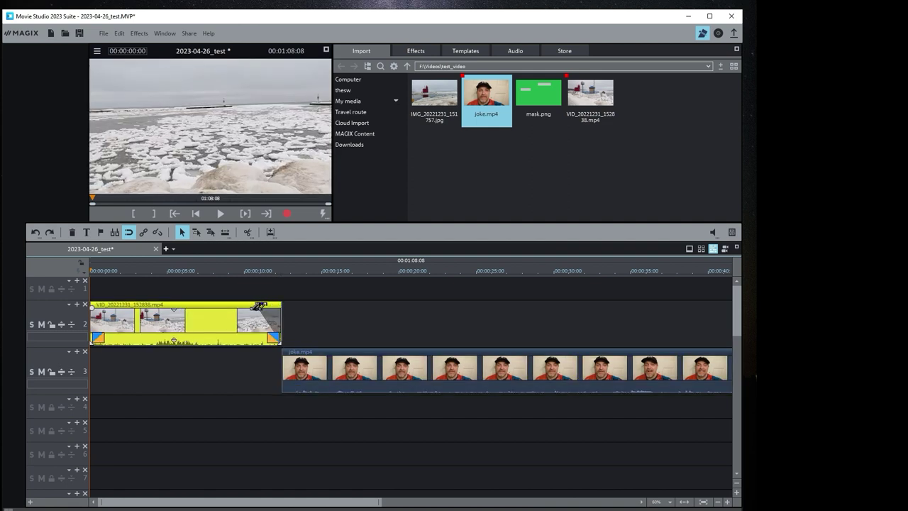
click(289, 359)
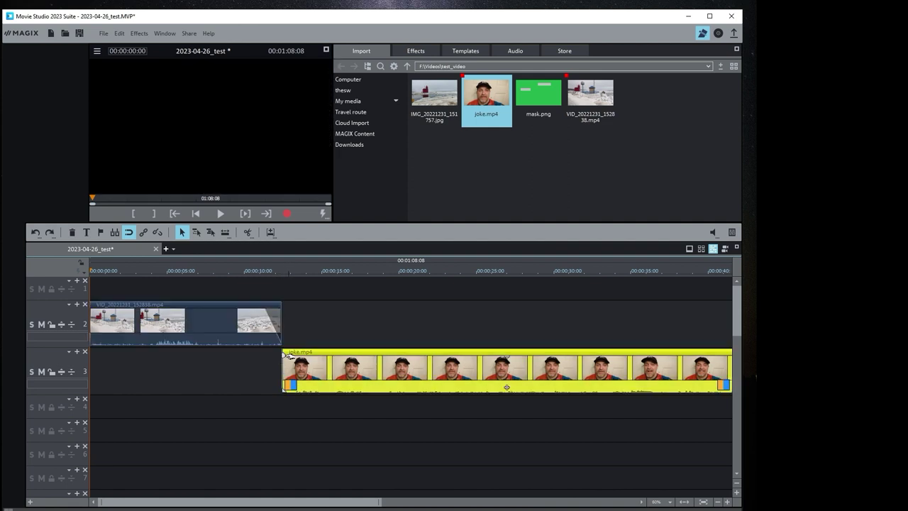
drag(283, 355, 298, 356)
drag(252, 273, 314, 273)
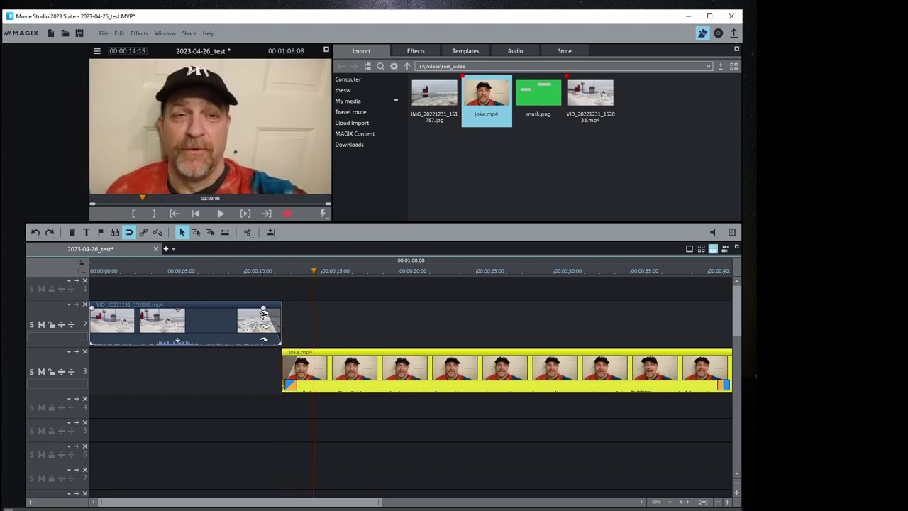
Step: Move joke.mp4 about one second earlier to overlap the lighthouse clip's fade-out, scrub through the crossfade and return to the timeline start
mouse_move(345, 369)
mouse_down()
mouse_move(320, 369)
mouse_move(336, 369)
mouse_up()
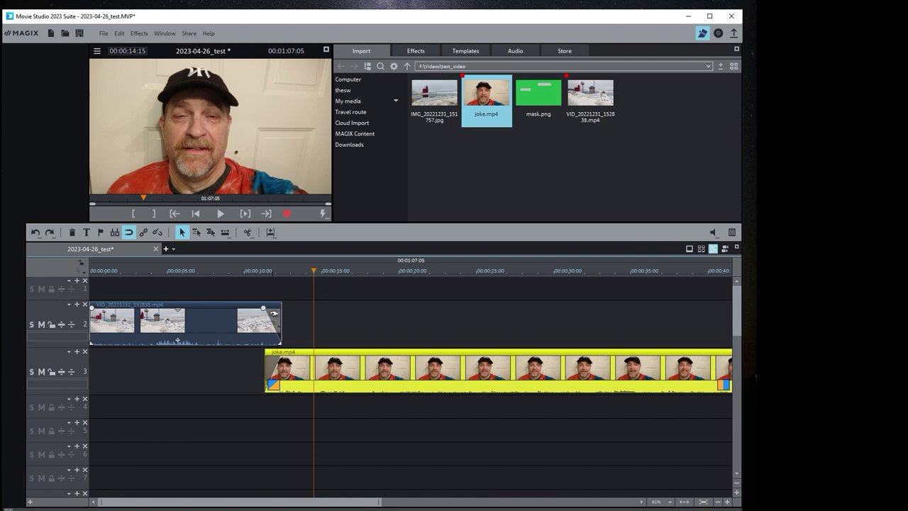
drag(242, 273, 295, 279)
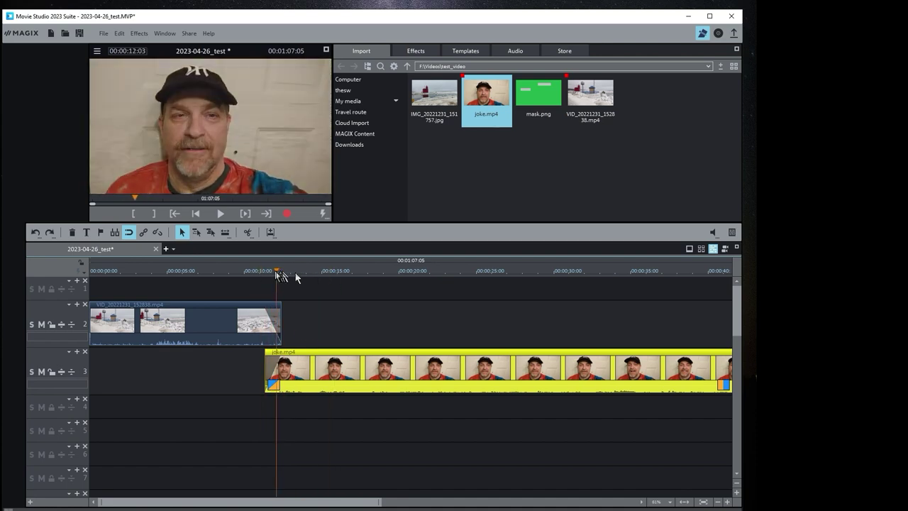
drag(278, 276, 299, 267)
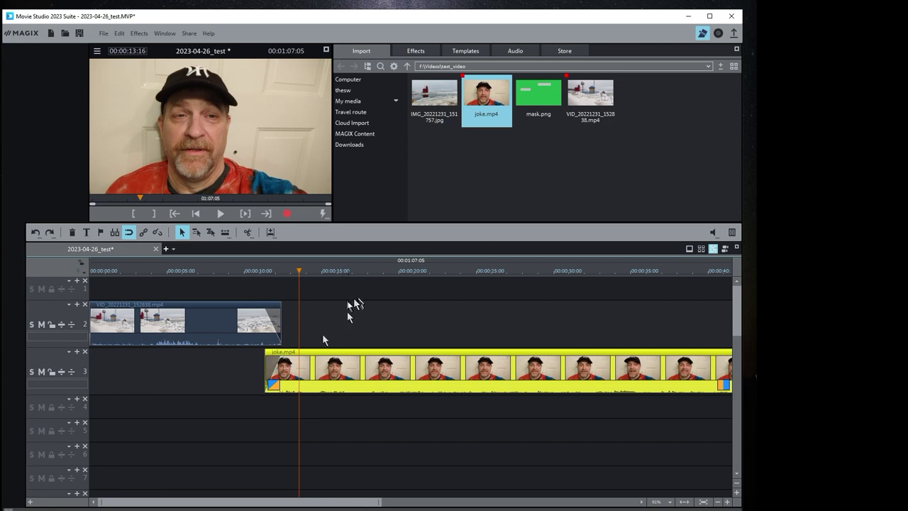
key(Home)
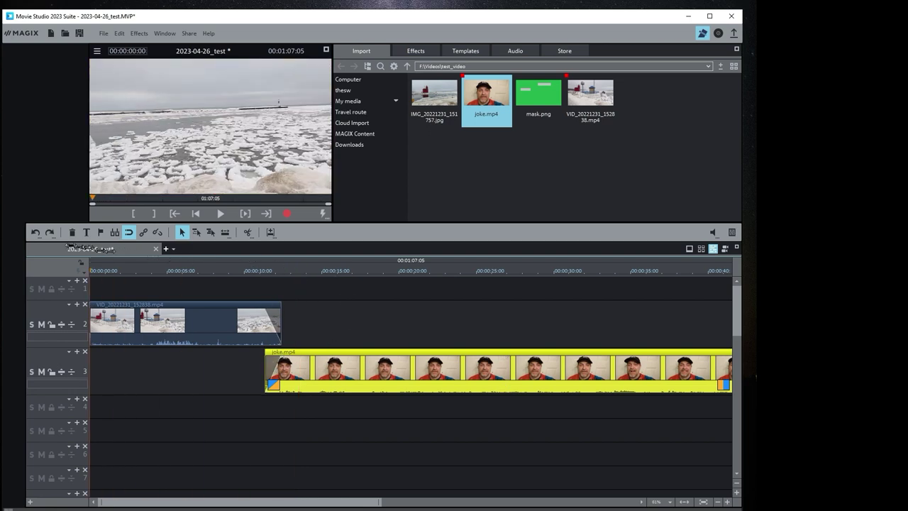
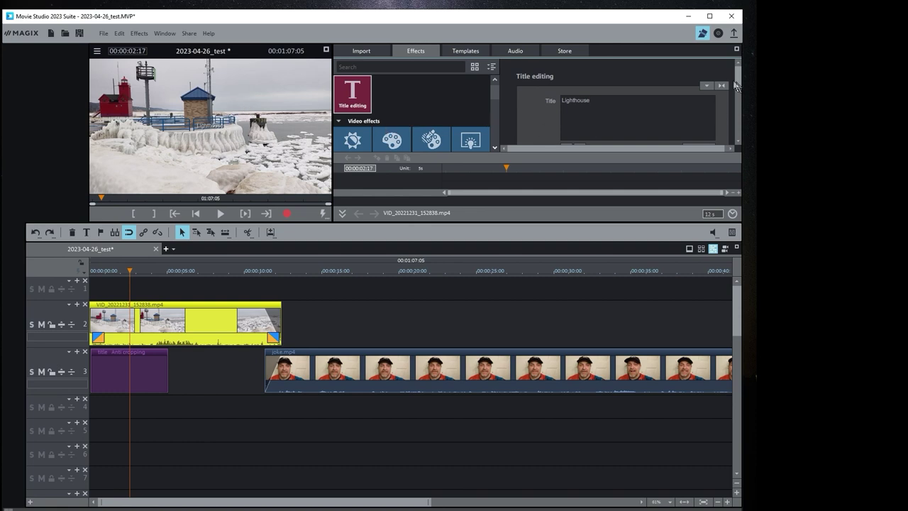
Step: Set the Lighthouse title's font size to 60, deselect the clip and check the text in the preview
drag(738, 80, 717, 132)
click(711, 91)
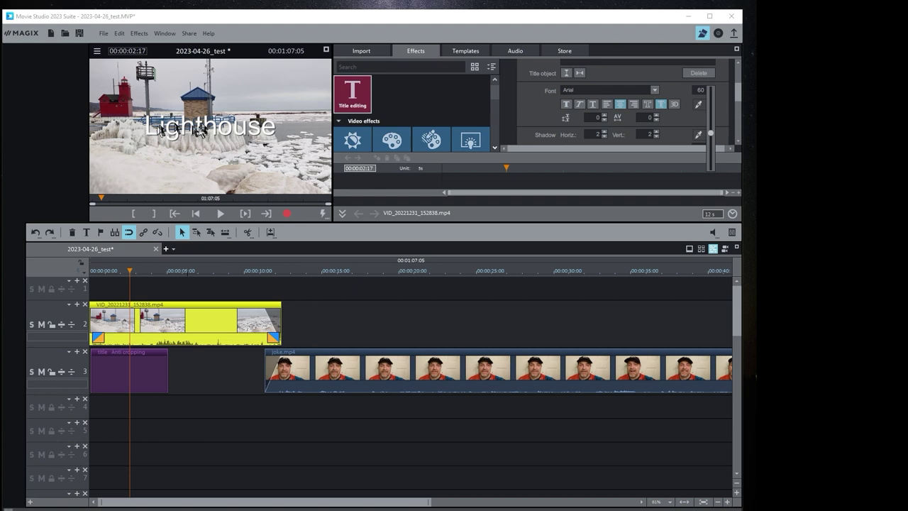
click(207, 364)
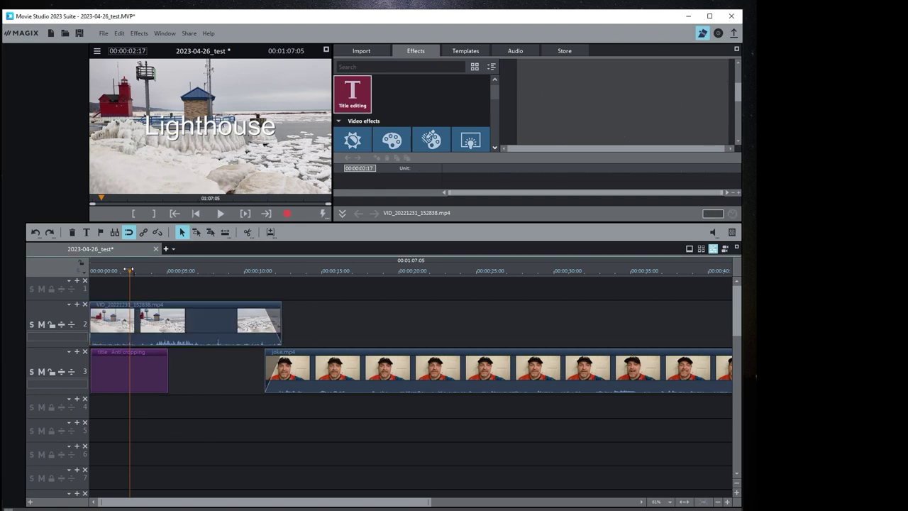
mouse_move(130, 271)
mouse_down()
mouse_move(211, 270)
mouse_move(125, 271)
mouse_up()
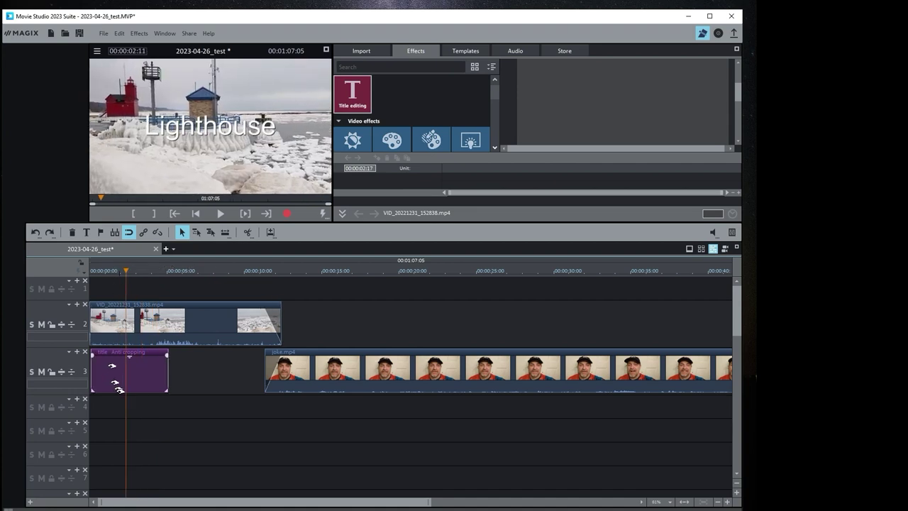
Step: Add a fade-in and a fade-out of about one second each to the Lighthouse title clip on track 3
click(118, 389)
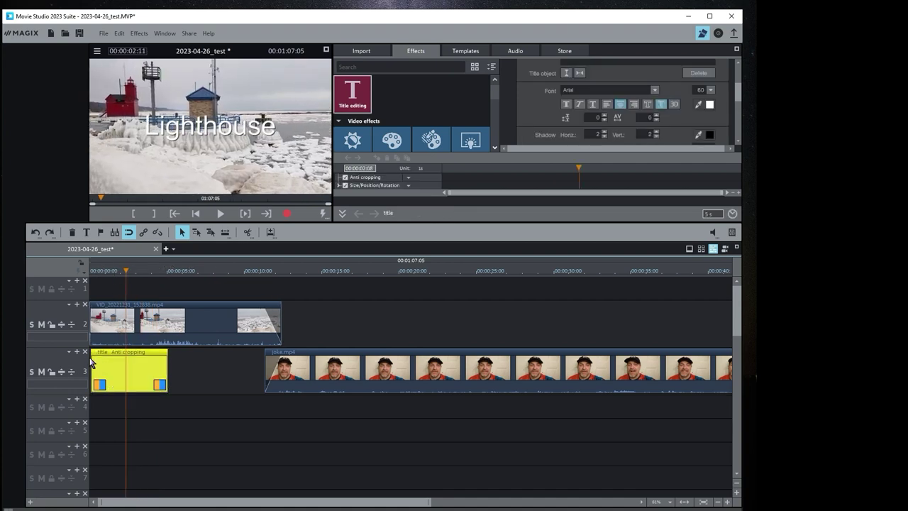
drag(92, 353, 106, 353)
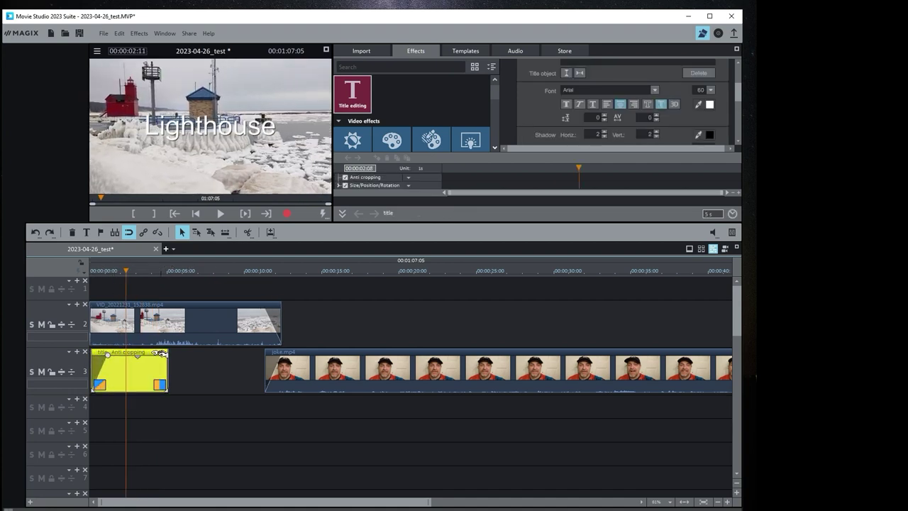
drag(167, 353, 150, 353)
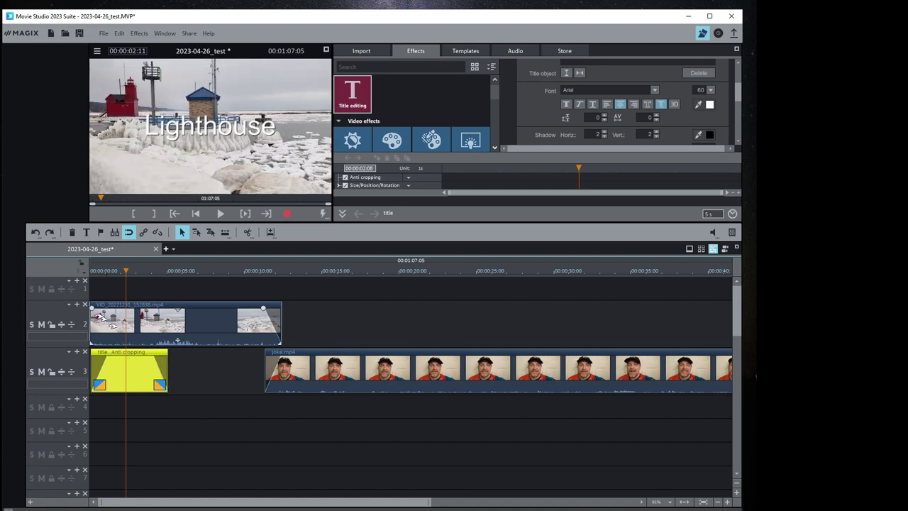
Step: Play the timeline from the beginning to watch the Lighthouse title fade in and out
click(81, 272)
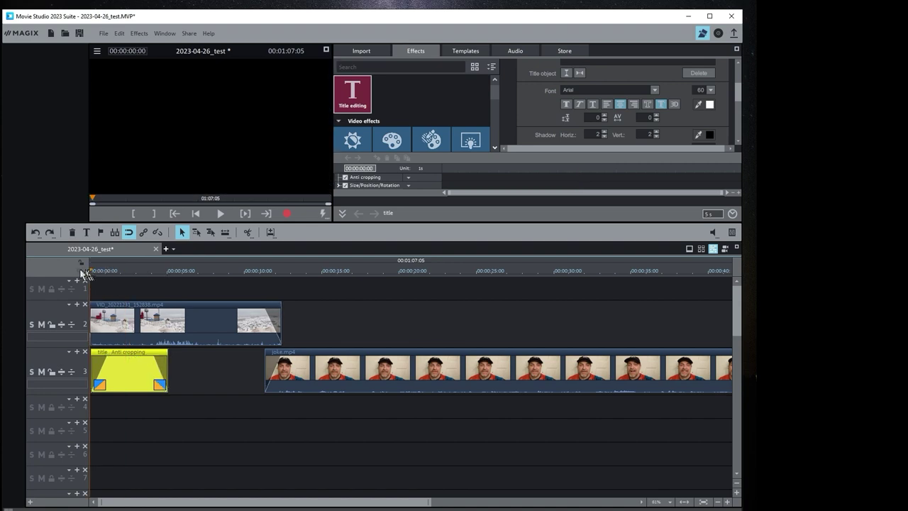
click(221, 215)
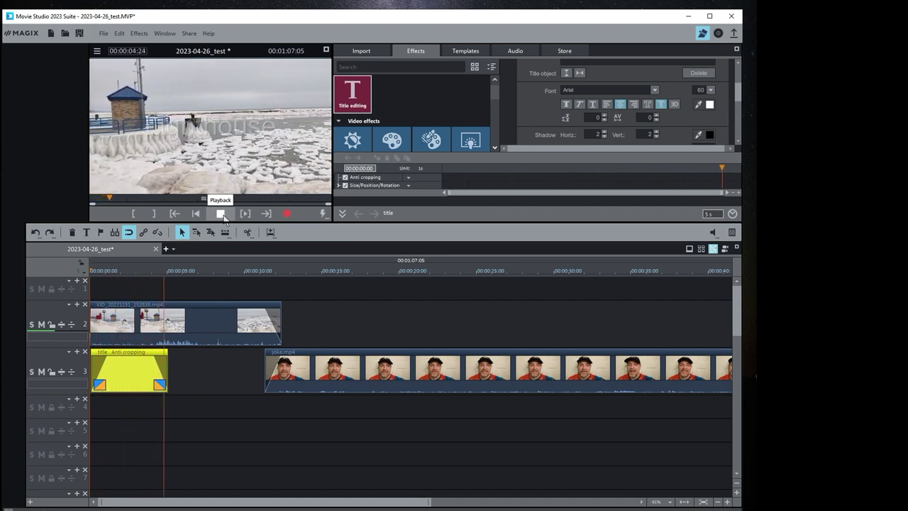
click(221, 214)
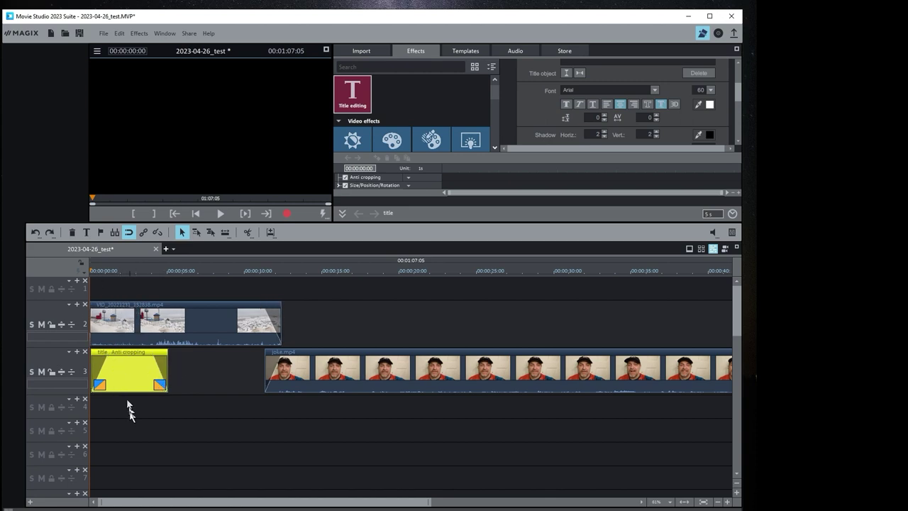
Step: Move the Lighthouse title clip to track 1 and compare the preview with the title deselected and selected
drag(124, 361, 119, 283)
click(108, 365)
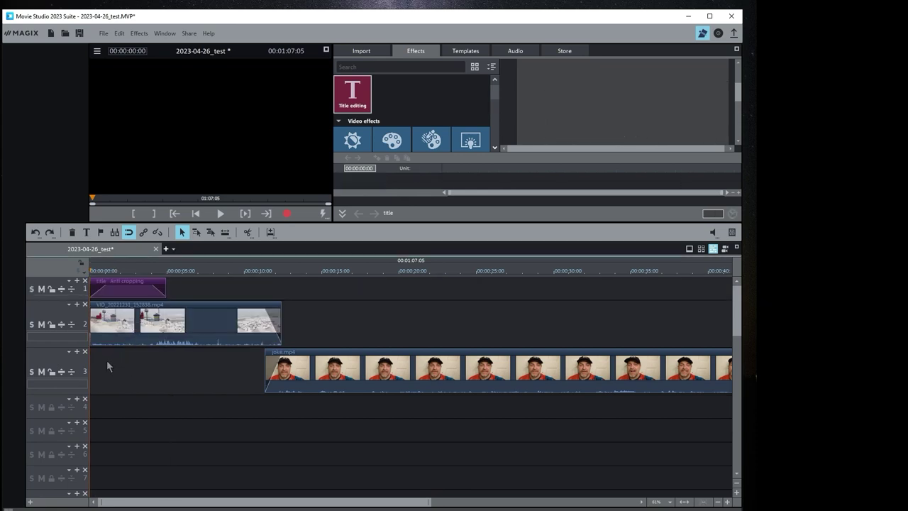
drag(114, 270, 118, 268)
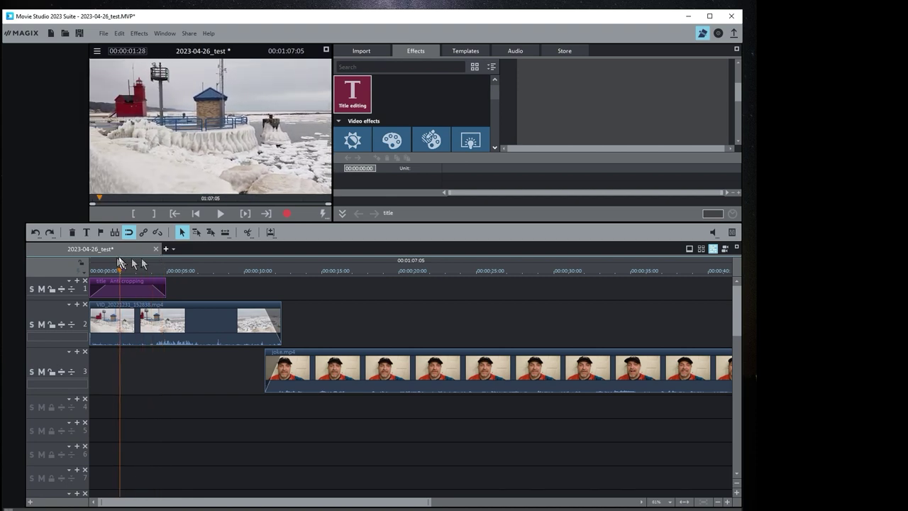
click(133, 283)
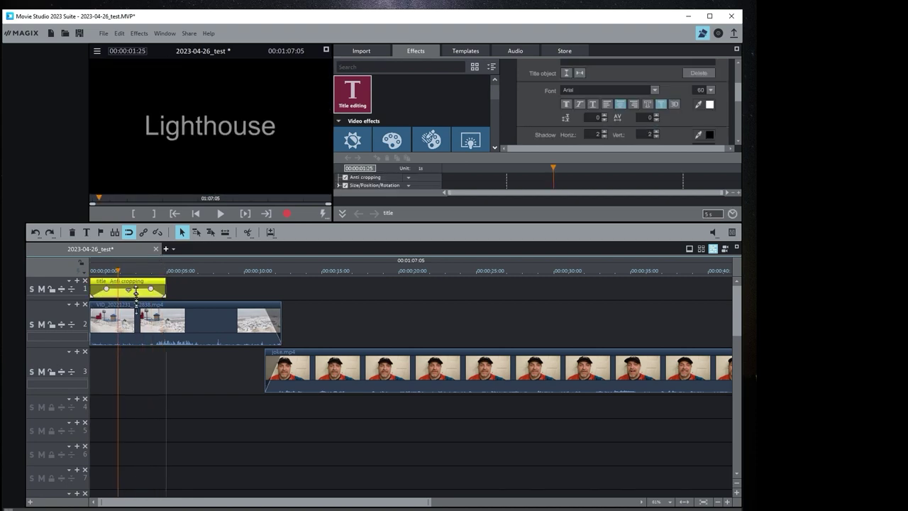
Step: Move the Lighthouse title clip back to the start of track 3 and check it over the lighthouse clip in the preview
drag(132, 288, 134, 369)
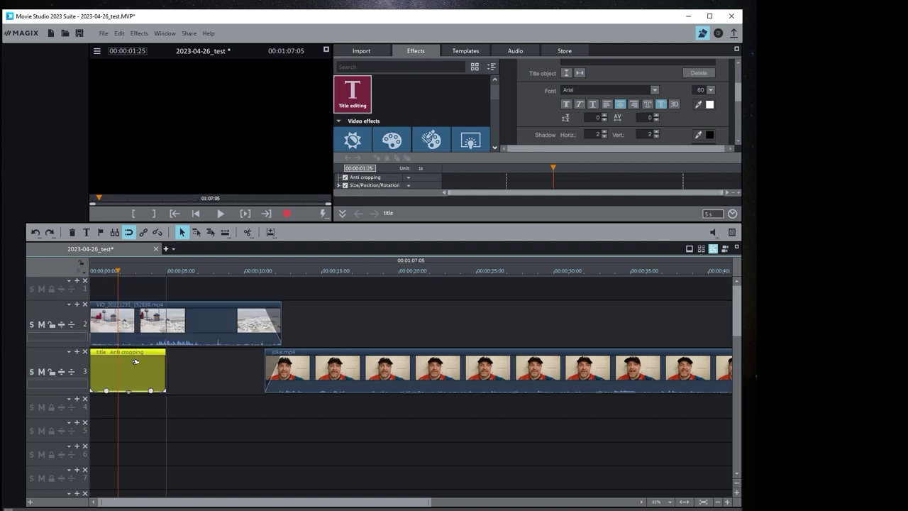
click(116, 440)
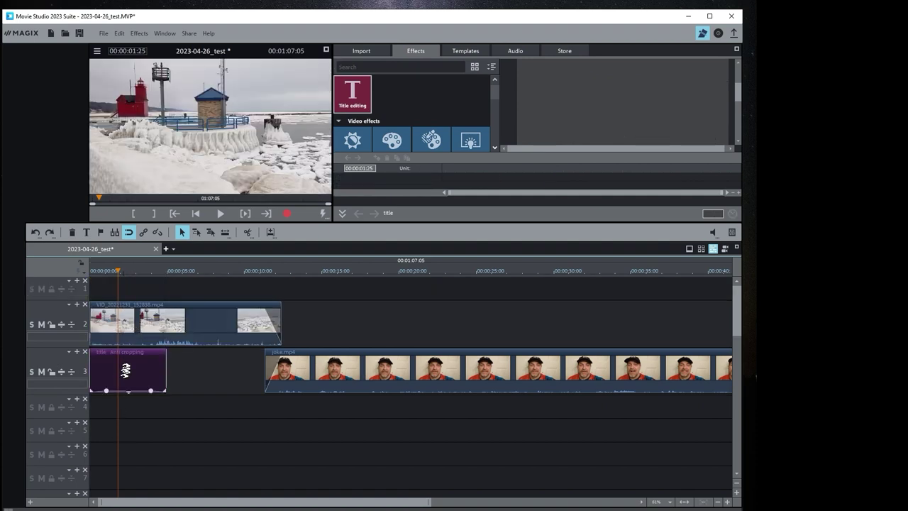
mouse_move(119, 270)
mouse_down()
mouse_move(107, 270)
mouse_move(139, 268)
mouse_move(121, 270)
mouse_up()
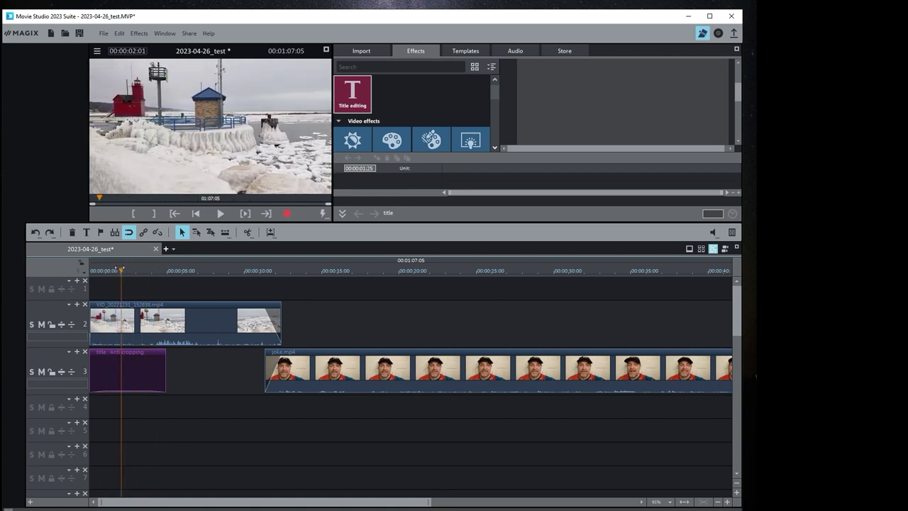
click(147, 366)
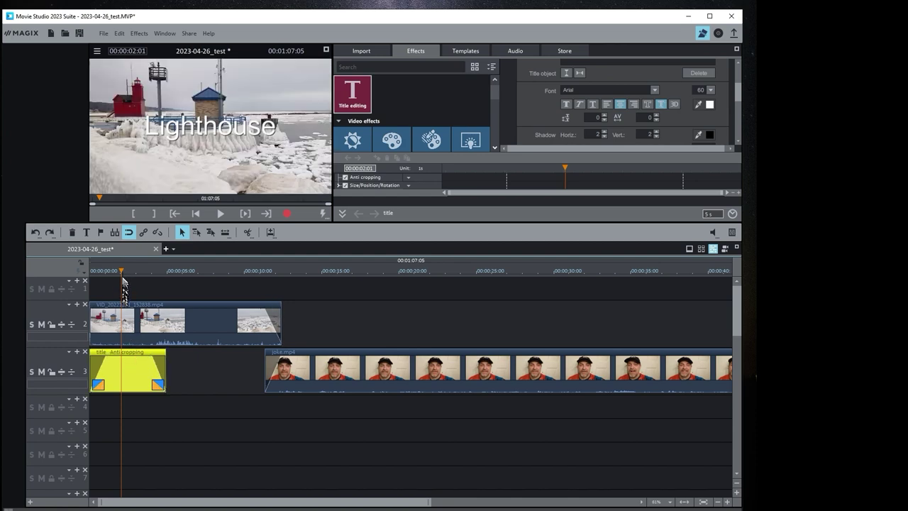
Step: Move the joke clip on track 3 earlier to overlap more of the lighthouse clip and preview the overlap at 00:00:08:12
mouse_move(123, 270)
mouse_down()
mouse_move(145, 271)
mouse_move(115, 270)
mouse_up()
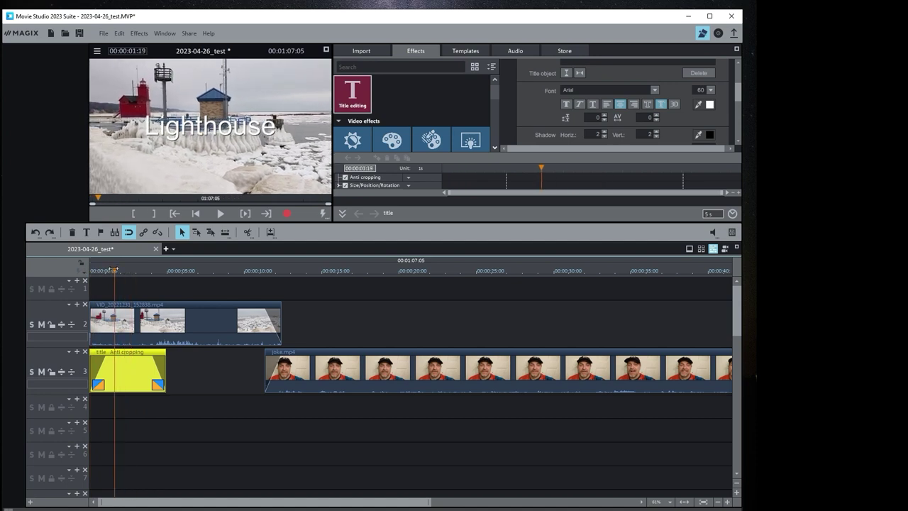
click(210, 372)
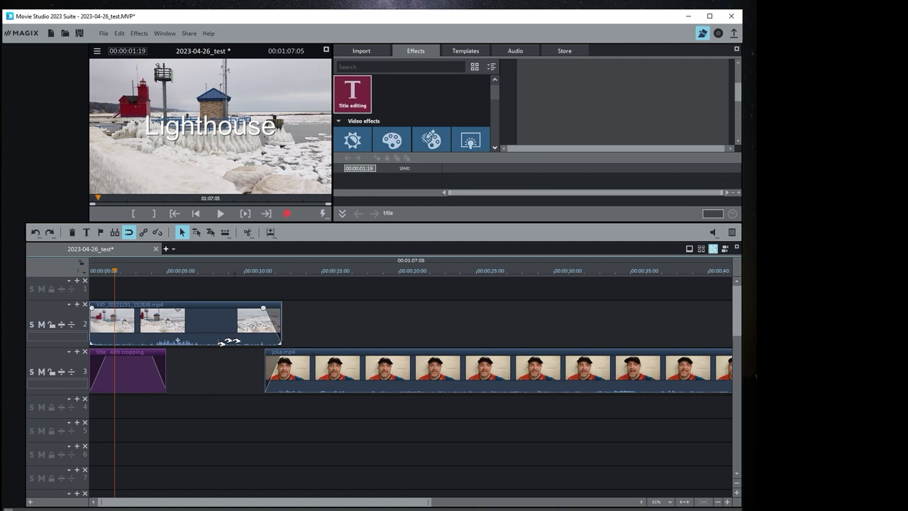
drag(412, 359, 337, 356)
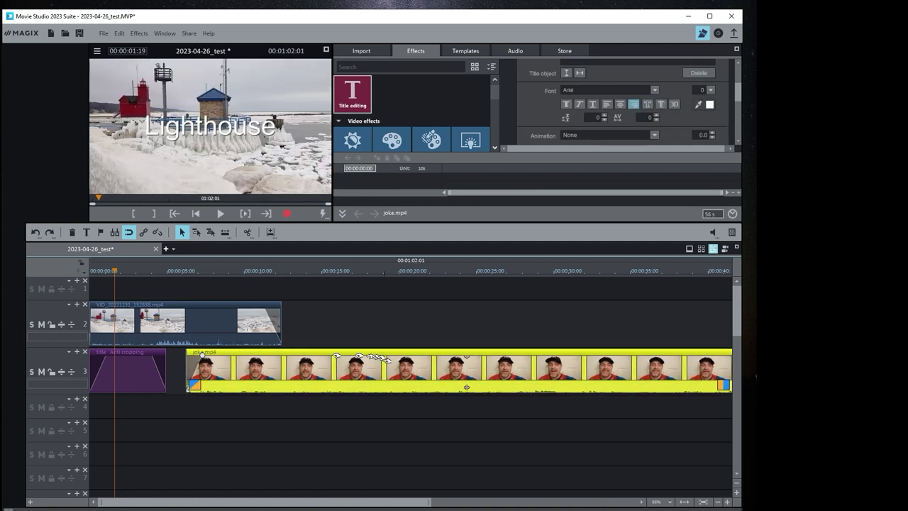
click(466, 356)
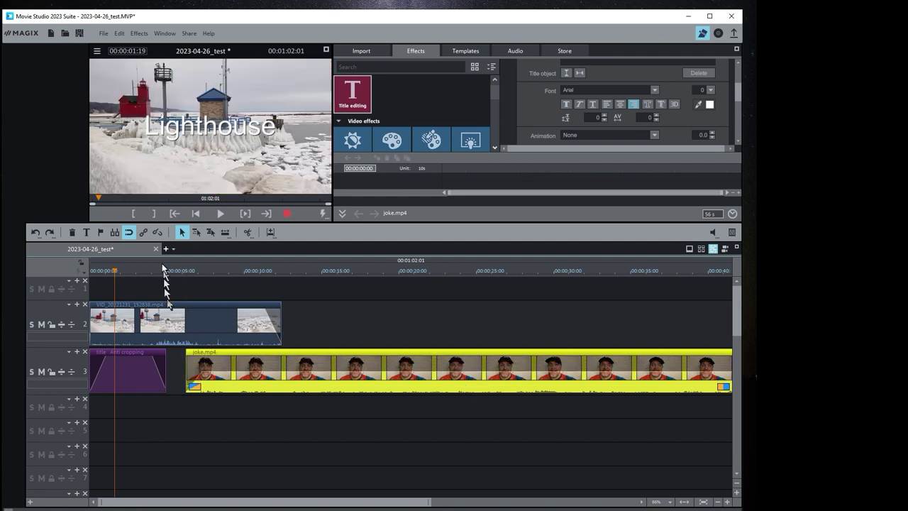
click(227, 272)
mouse_move(226, 273)
mouse_down()
mouse_move(206, 272)
mouse_move(253, 272)
mouse_move(198, 272)
mouse_move(246, 271)
mouse_move(220, 272)
mouse_up()
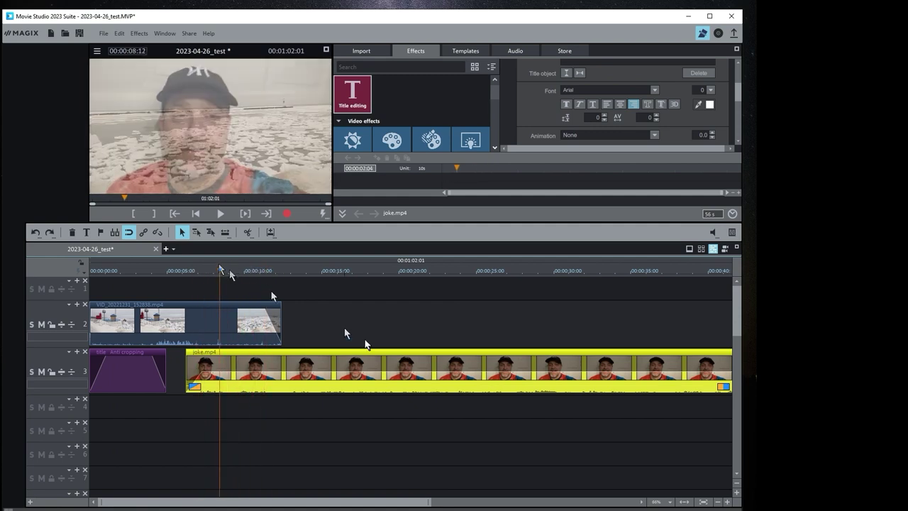
click(466, 369)
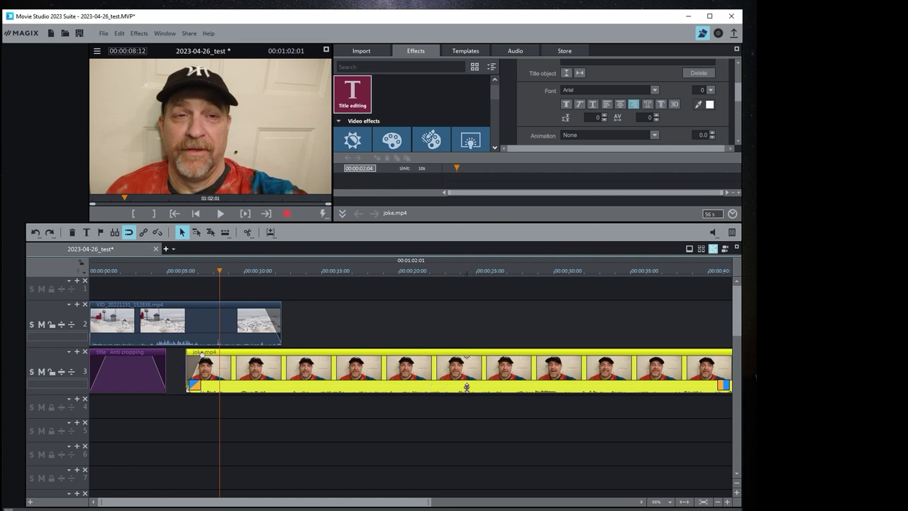
Step: Show the joke clip's volume control at 0.0 and move the clip back so only its fade-in overlaps the lighthouse clip's end
mouse_move(466, 386)
mouse_down()
mouse_move(468, 380)
mouse_move(469, 388)
mouse_up()
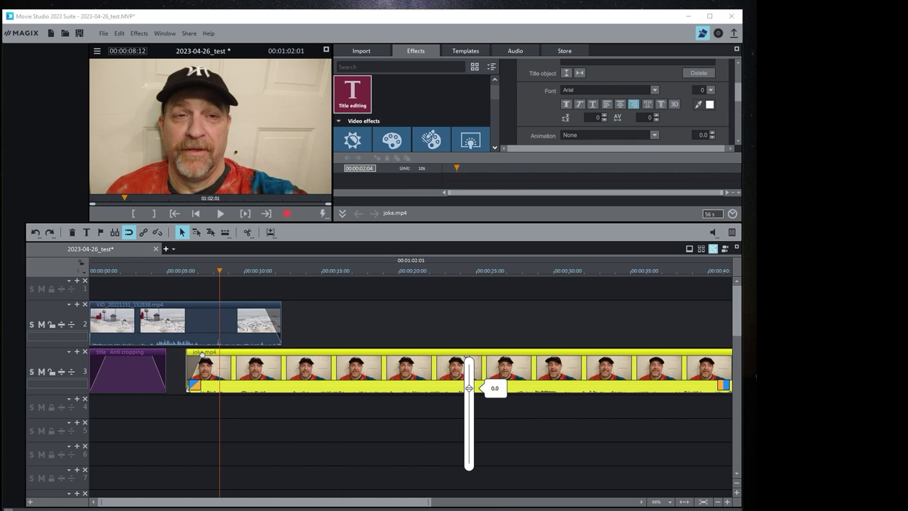
mouse_move(469, 388)
mouse_down()
mouse_move(469, 379)
mouse_move(469, 460)
mouse_move(465, 387)
mouse_up()
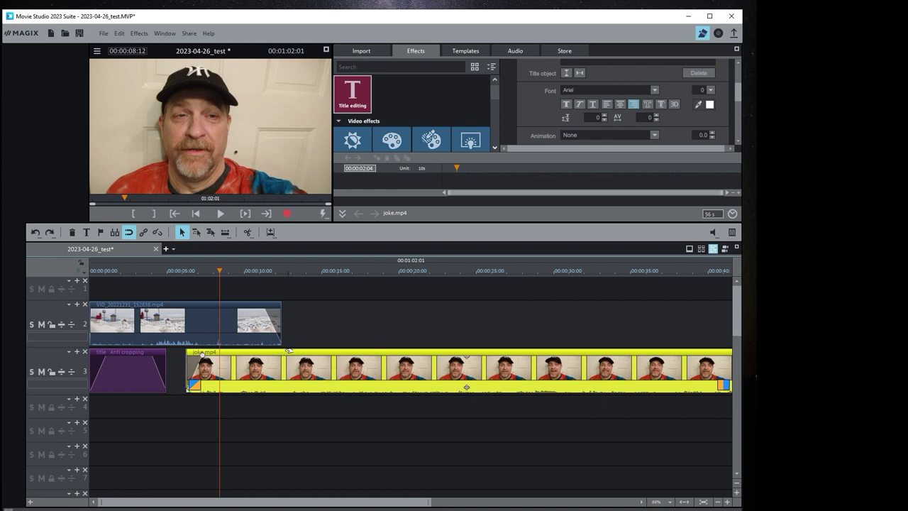
drag(288, 351, 369, 361)
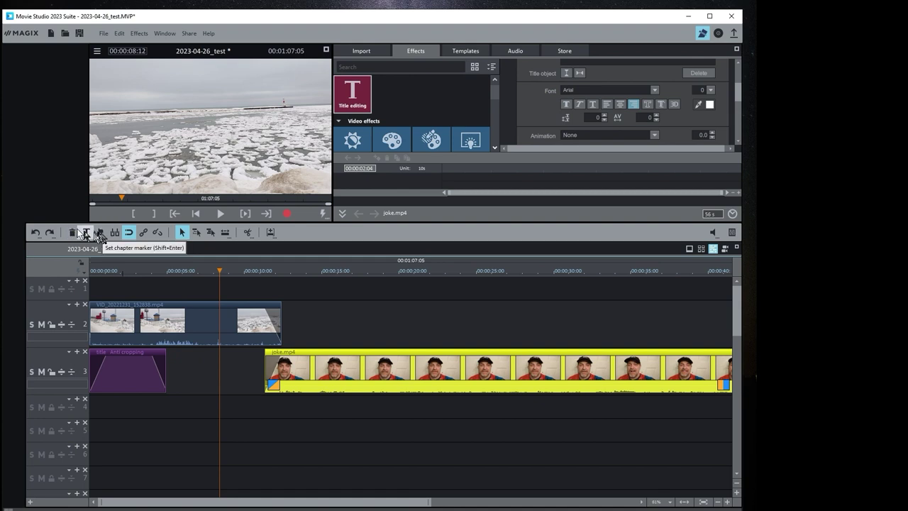
Step: Delete the joke clip from track 3 and undo the deletion
click(356, 344)
click(361, 368)
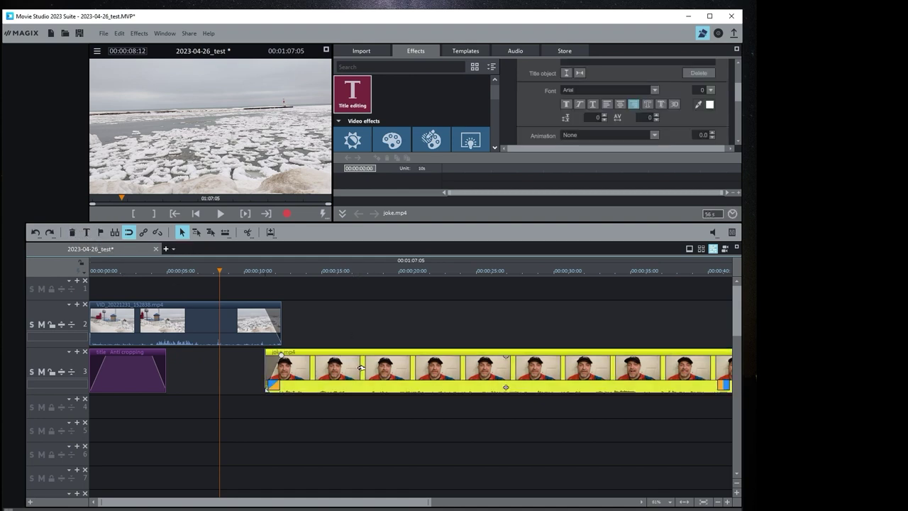
click(72, 232)
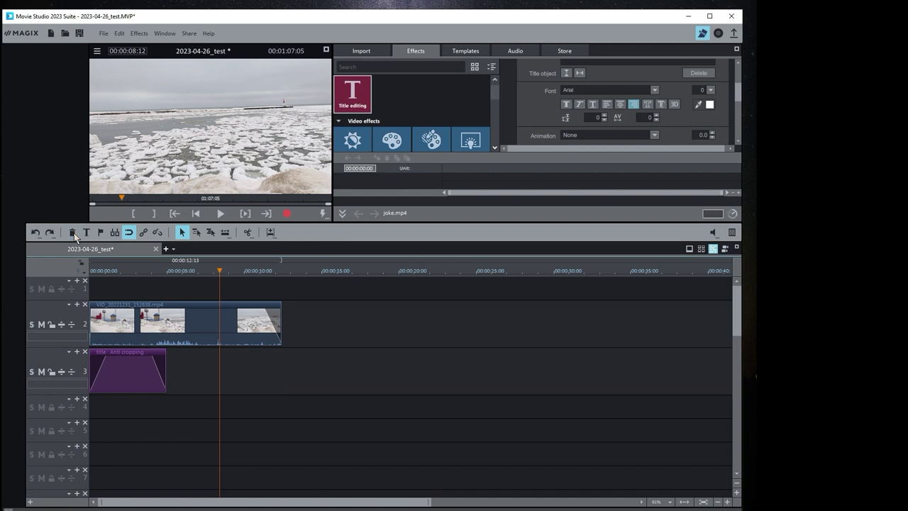
click(34, 233)
click(327, 326)
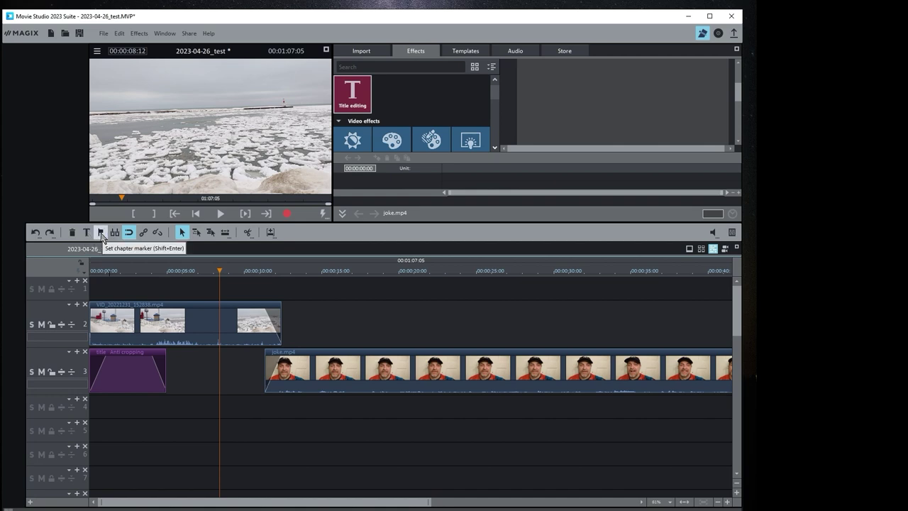
Step: Set chapter markers at 00:00:07:13 and 00:00:10:02 on the timeline and delete both
click(204, 272)
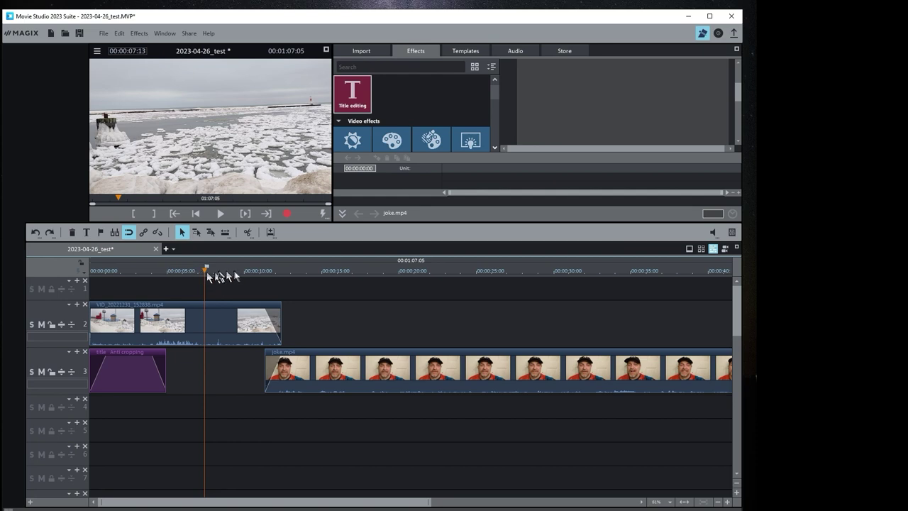
click(236, 272)
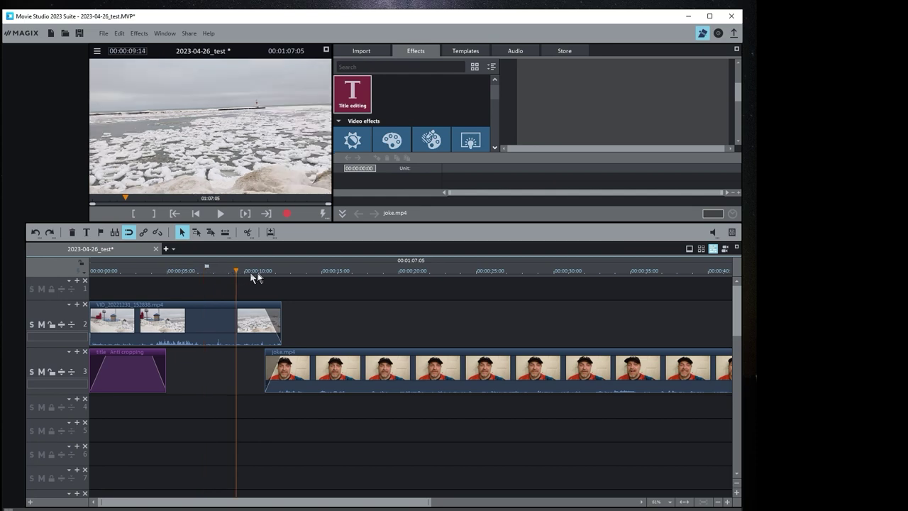
click(205, 270)
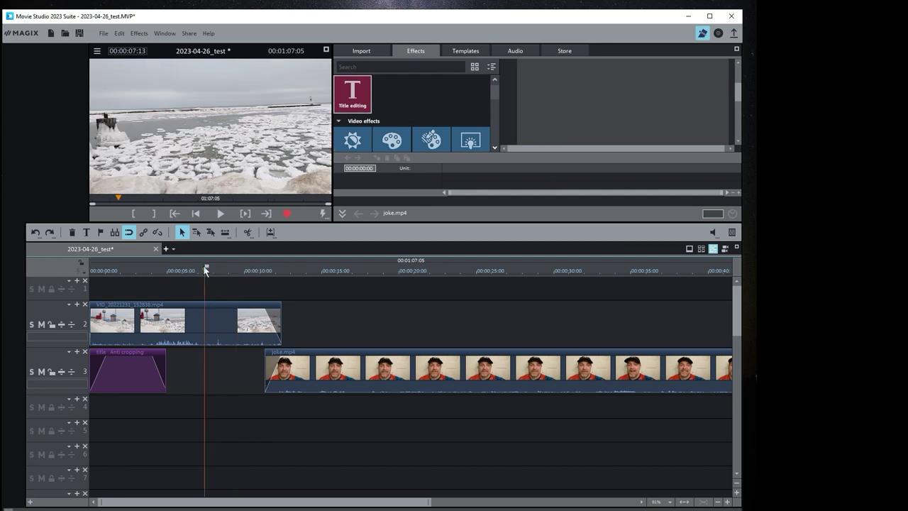
click(246, 271)
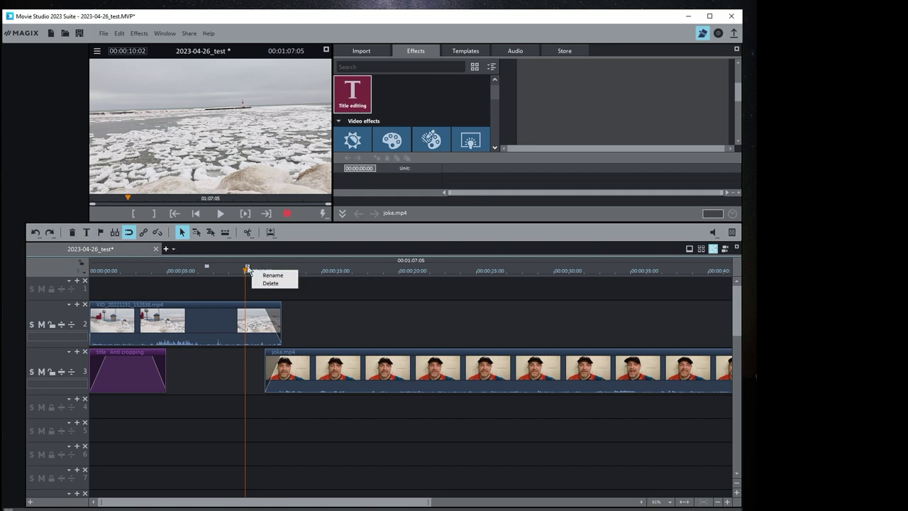
click(209, 269)
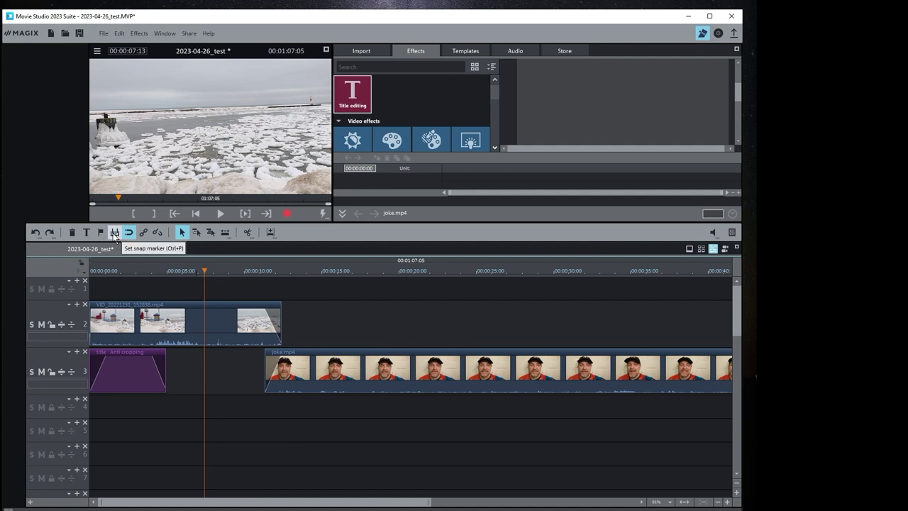
Step: Set a snap marker on the lighthouse clip at 00:00:07:13 and delete it
click(212, 323)
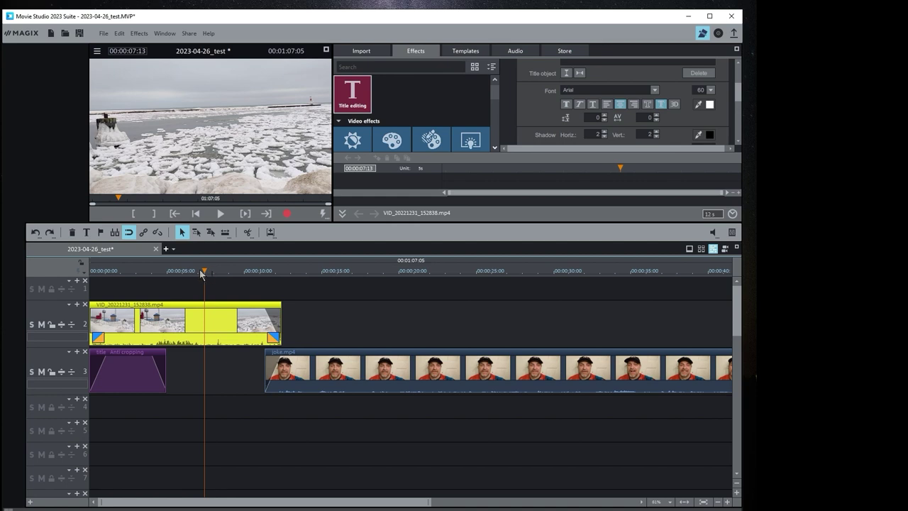
click(129, 232)
mouse_move(204, 269)
mouse_down()
mouse_move(229, 272)
mouse_move(207, 277)
mouse_up()
key(Right)
drag(203, 268, 233, 268)
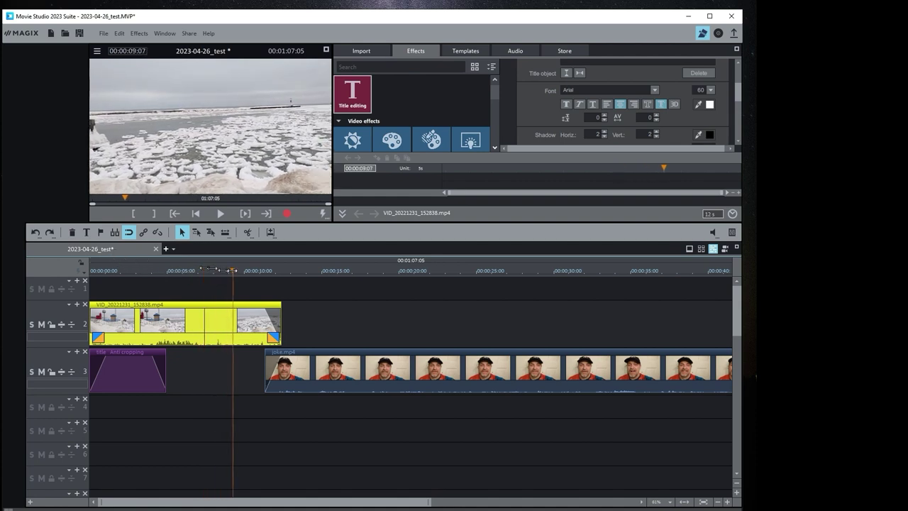
right_click(204, 323)
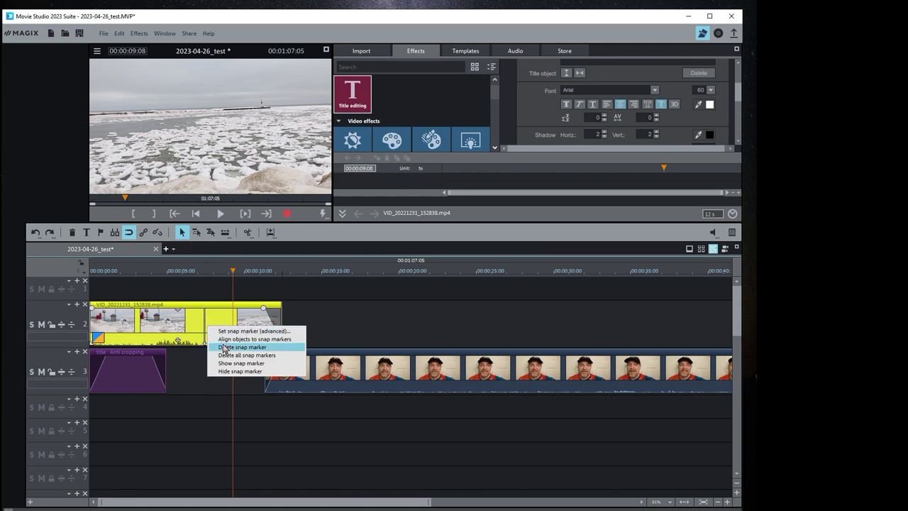
click(223, 347)
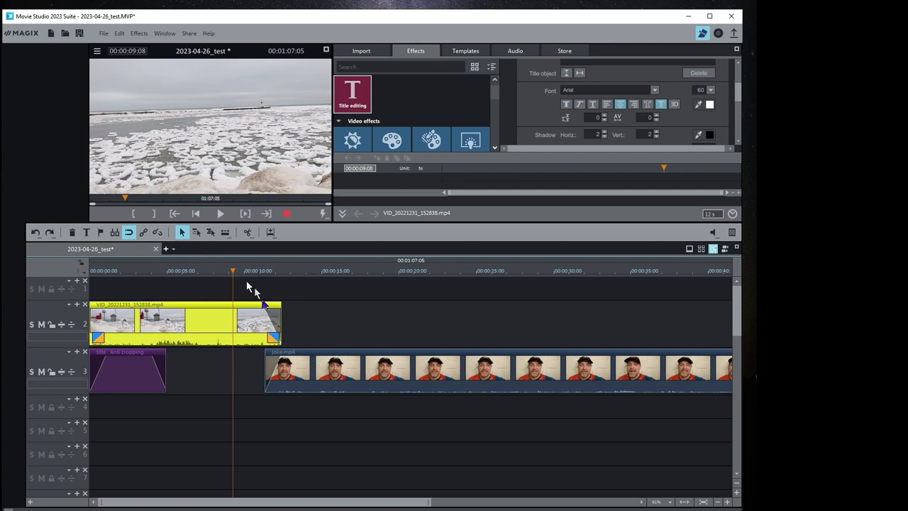
Step: Place the joke clip at 00:00:12:13, directly after the lighthouse clip's end, comparing its movement with snapping off and on
drag(318, 370, 338, 384)
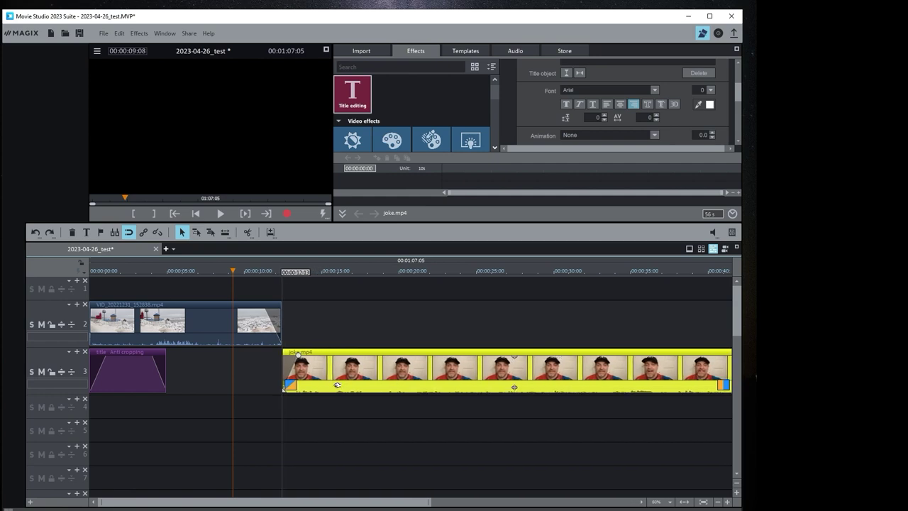
drag(337, 384, 337, 385)
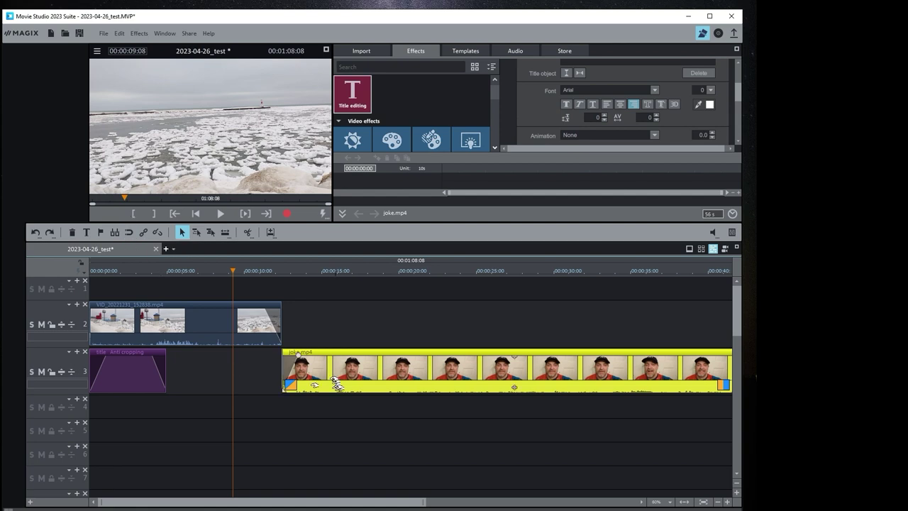
drag(283, 363, 347, 370)
click(132, 236)
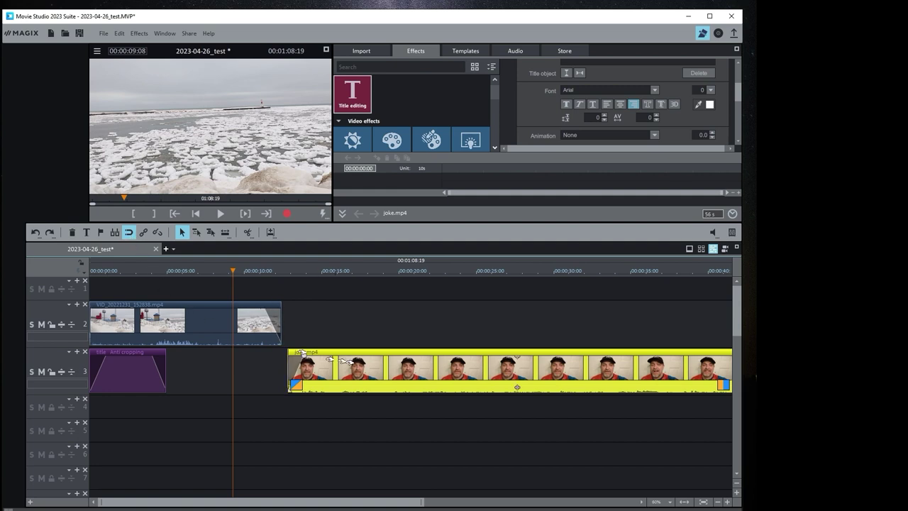
drag(358, 367, 352, 370)
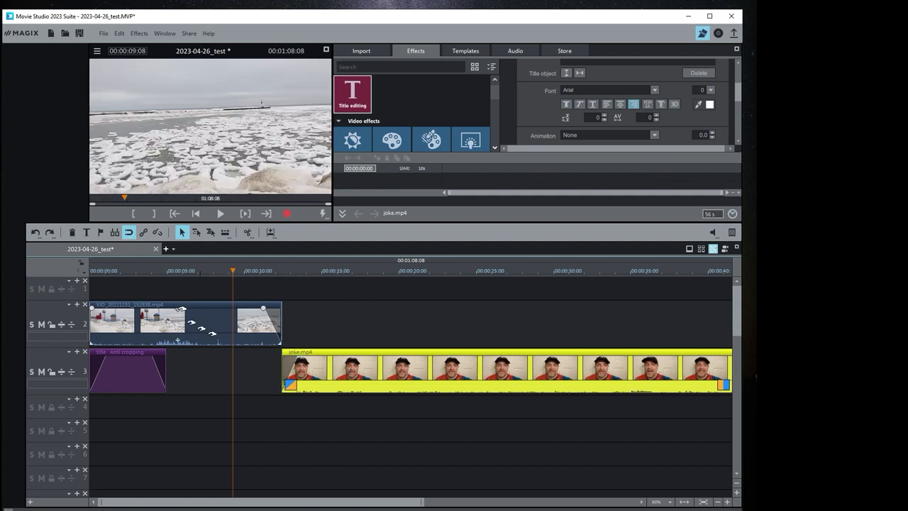
click(328, 326)
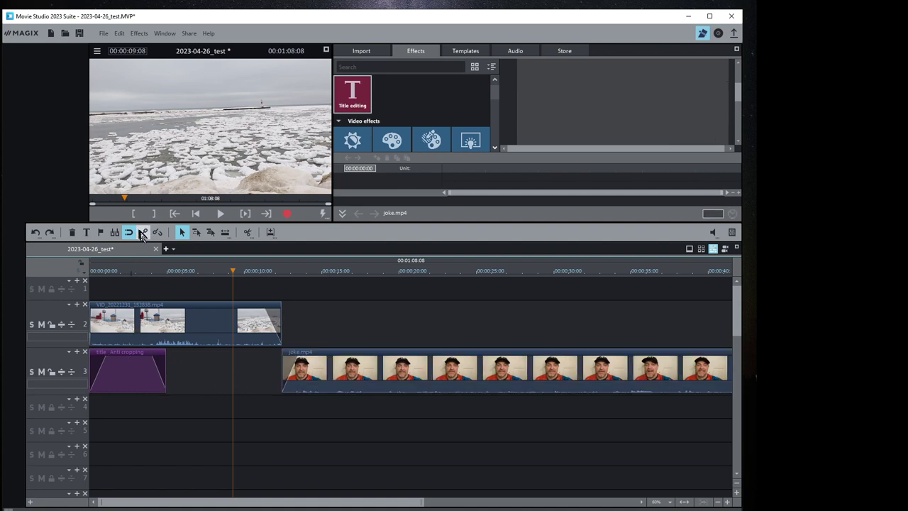
Step: Group the lighthouse clip with the Lighthouse title clip, try moving them together, and ungroup them
click(126, 323)
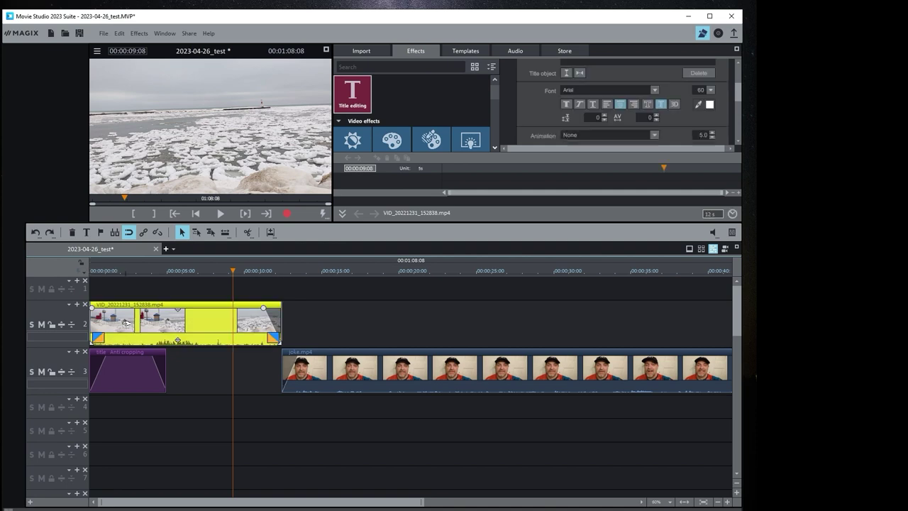
click(118, 370)
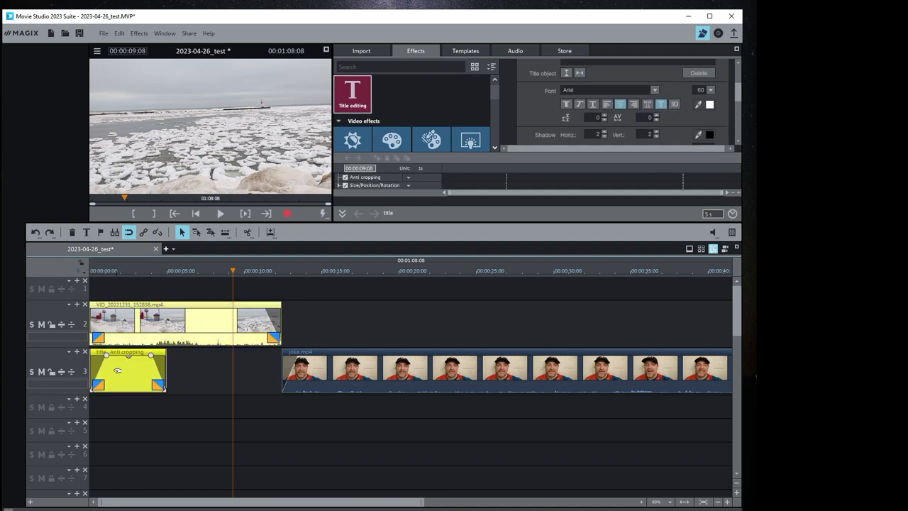
click(144, 232)
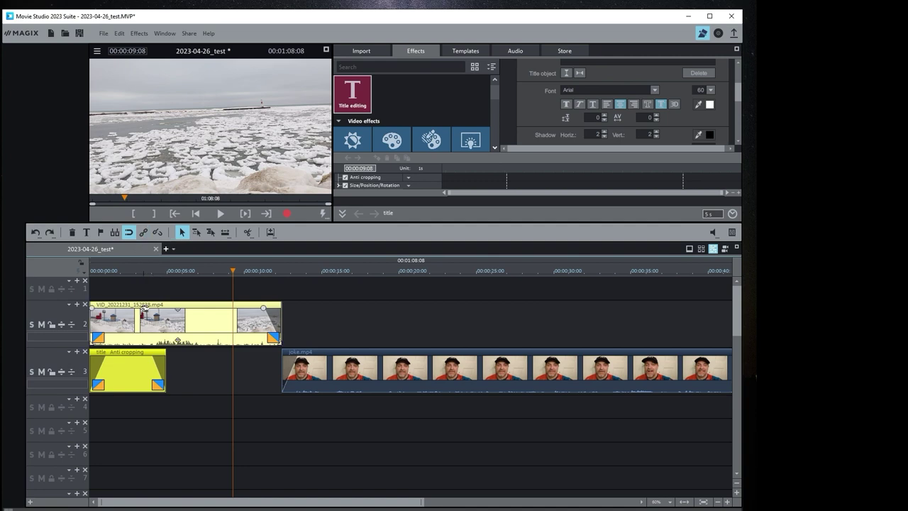
mouse_move(120, 325)
mouse_down()
mouse_move(203, 325)
mouse_move(112, 324)
mouse_up()
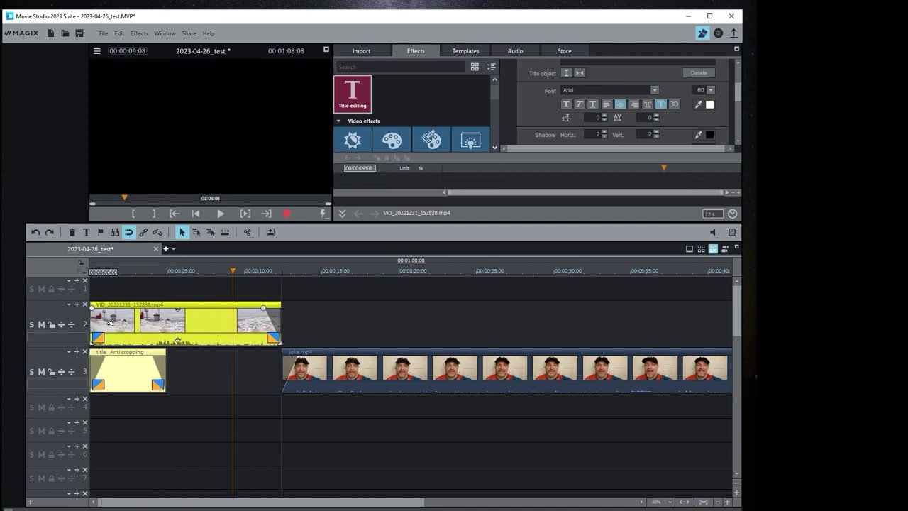
click(159, 233)
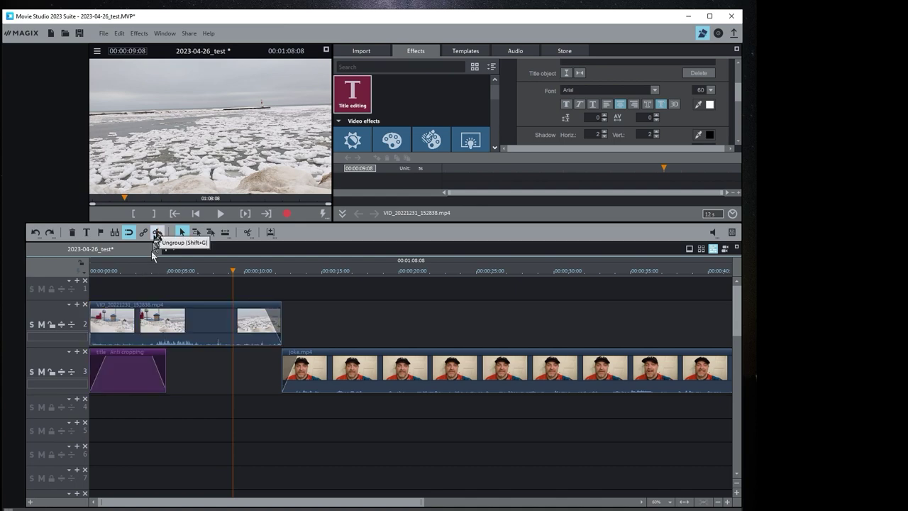
Step: Select the lighthouse clip on its own to check that it is separate from the title, and clear the selection
mouse_move(141, 319)
mouse_down()
mouse_move(195, 319)
mouse_move(142, 319)
mouse_up()
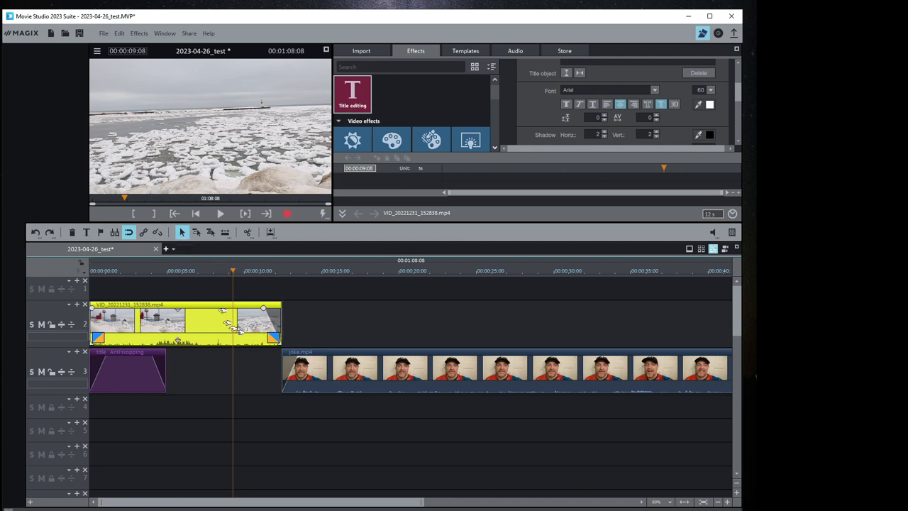
click(234, 363)
click(195, 325)
mouse_move(196, 325)
mouse_down()
mouse_move(223, 325)
mouse_move(194, 328)
mouse_up()
click(213, 359)
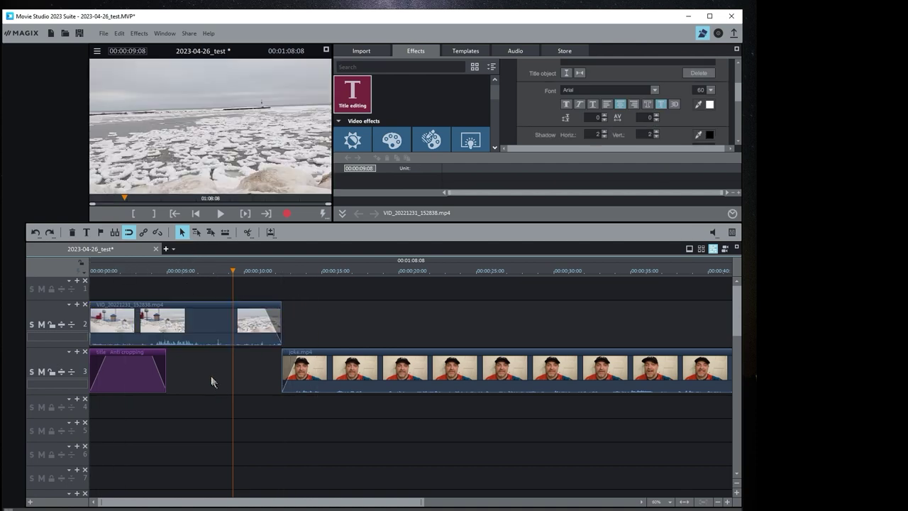
Step: Activate the mouse mode for a single track and select the lighthouse clip on track 2
click(195, 232)
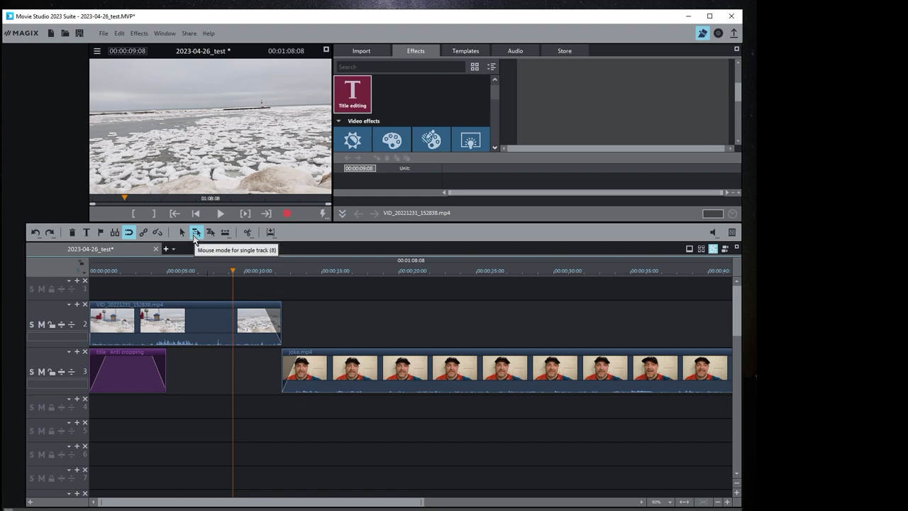
click(212, 314)
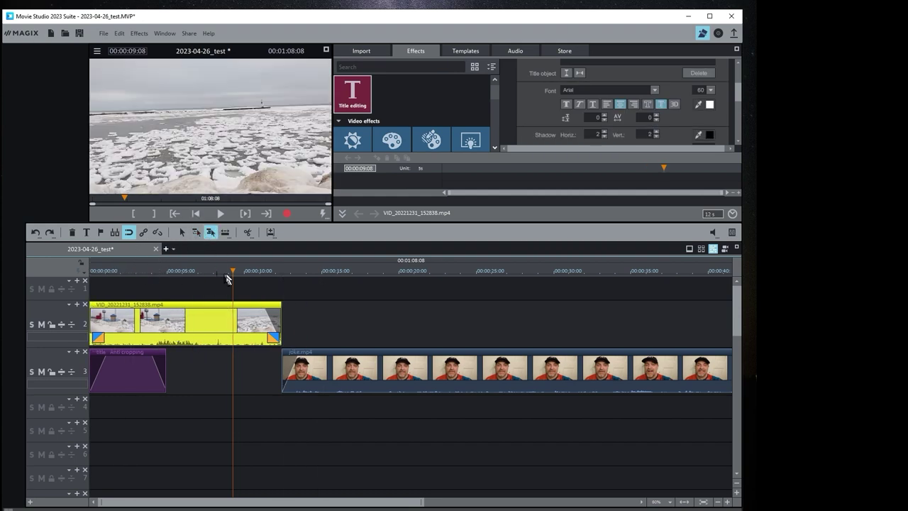
Step: Move the playhead to 00:00:02:08, return to the mouse mode for single objects, and clear the lighthouse clip's selection
click(124, 270)
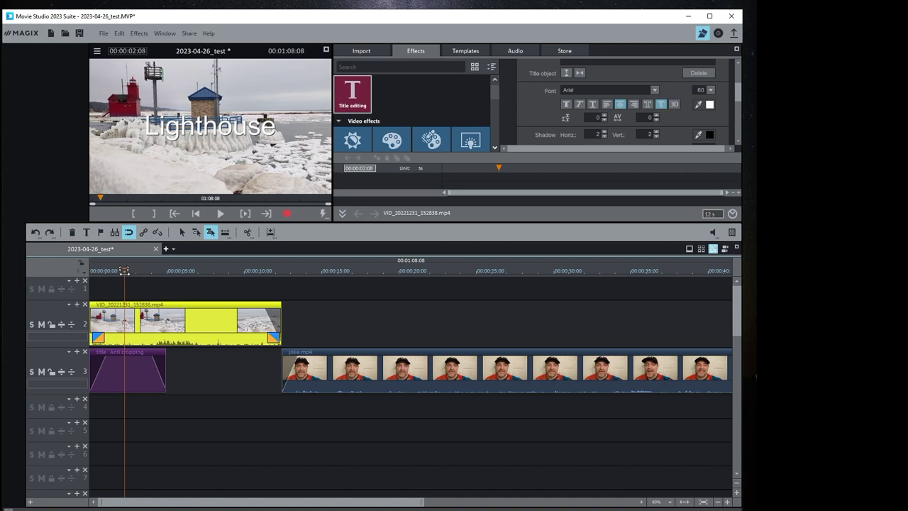
mouse_move(195, 319)
mouse_down()
mouse_move(246, 320)
mouse_move(193, 320)
mouse_up()
click(183, 321)
click(181, 232)
click(334, 316)
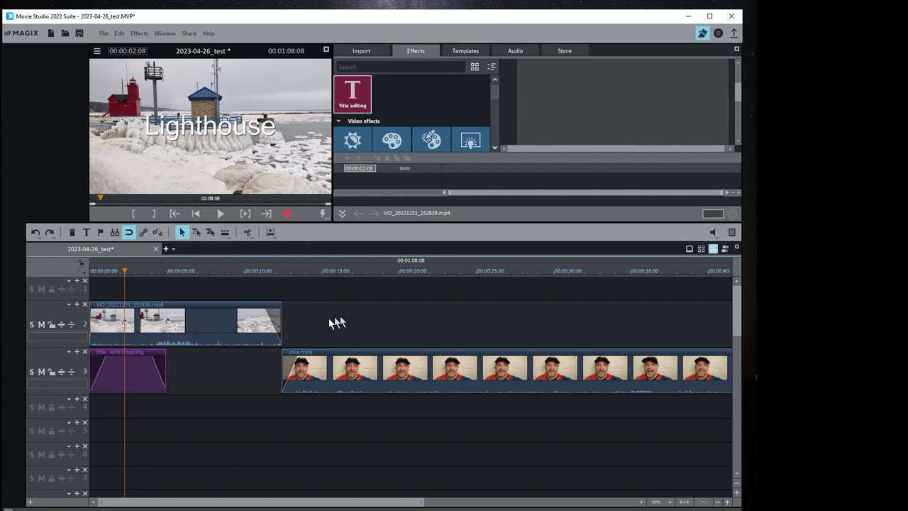
Step: Try to stretch the lighthouse clip on track 2 from its end with the Stretch mouse mode
click(218, 314)
click(225, 232)
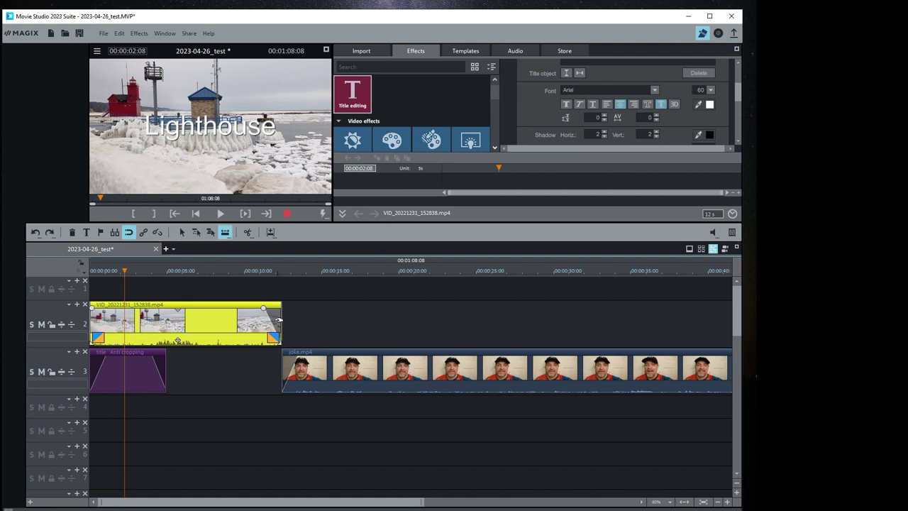
mouse_move(281, 325)
mouse_move(281, 324)
mouse_down()
mouse_move(610, 327)
mouse_move(161, 323)
mouse_move(286, 325)
mouse_move(277, 326)
mouse_up()
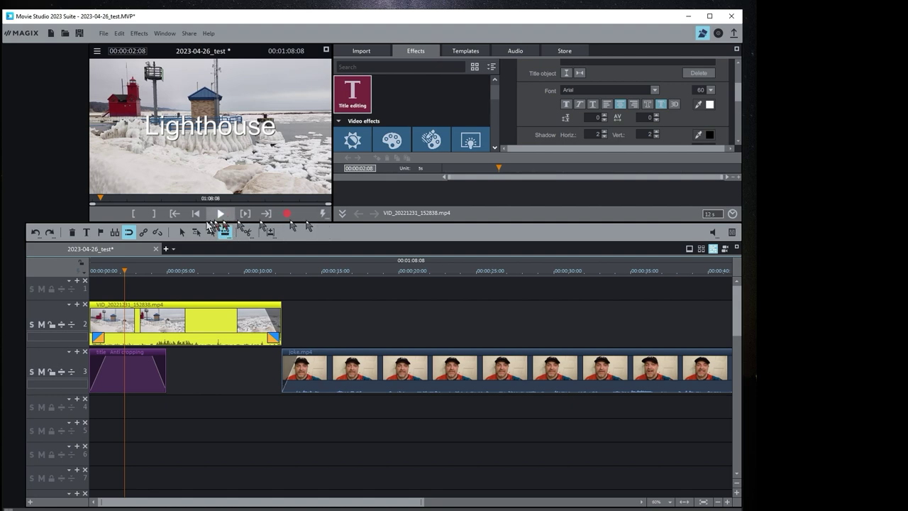
Step: Return to the mouse mode for single objects, find the Speed effect among the video effects, and deselect the lighthouse clip
click(182, 233)
scroll(431, 137, down, 5)
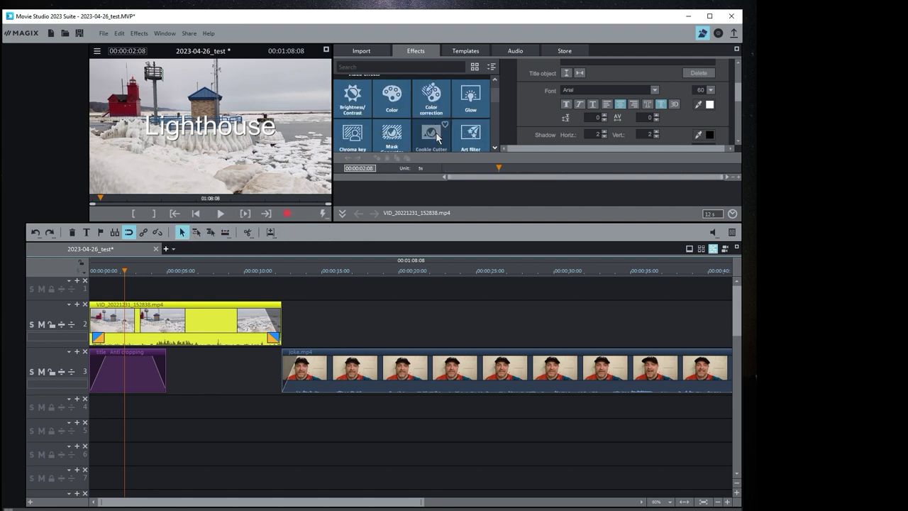
scroll(433, 134, down, 2)
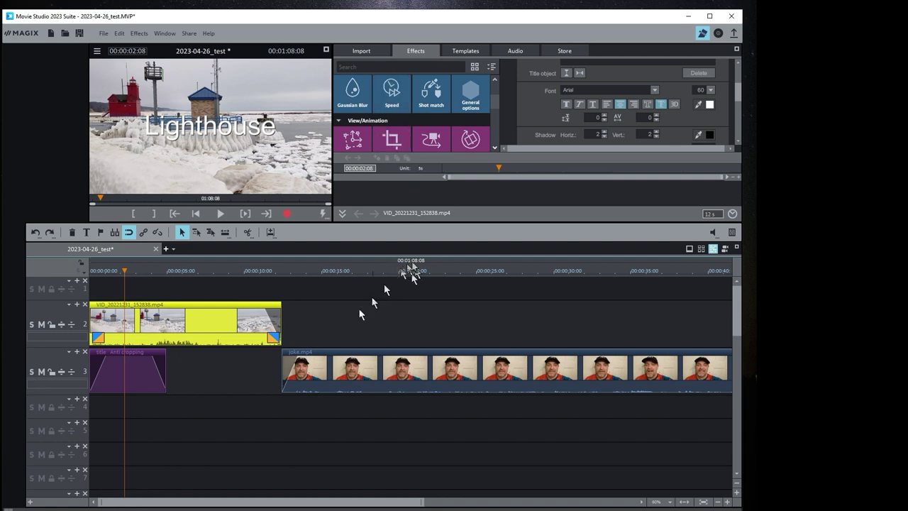
click(330, 319)
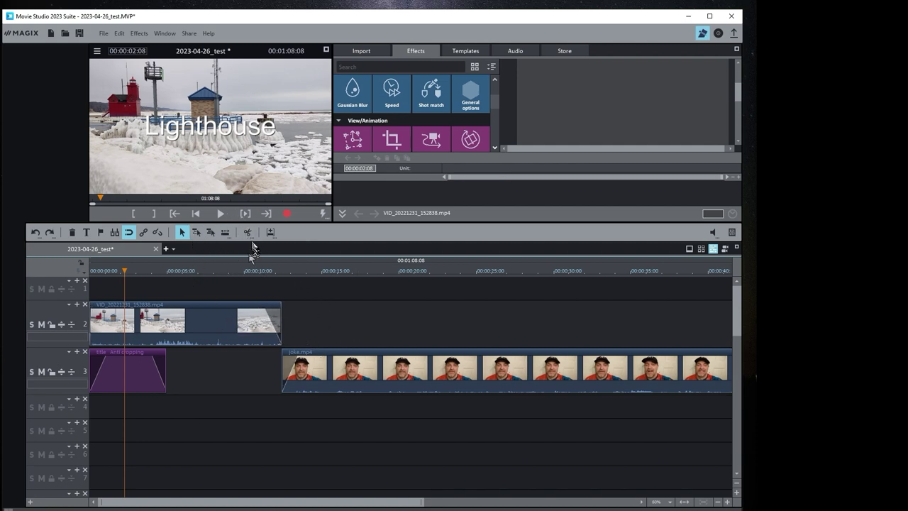
Step: Split the lighthouse clip at 00:00:07:13 and select each part in turn to check that they are separate
click(204, 269)
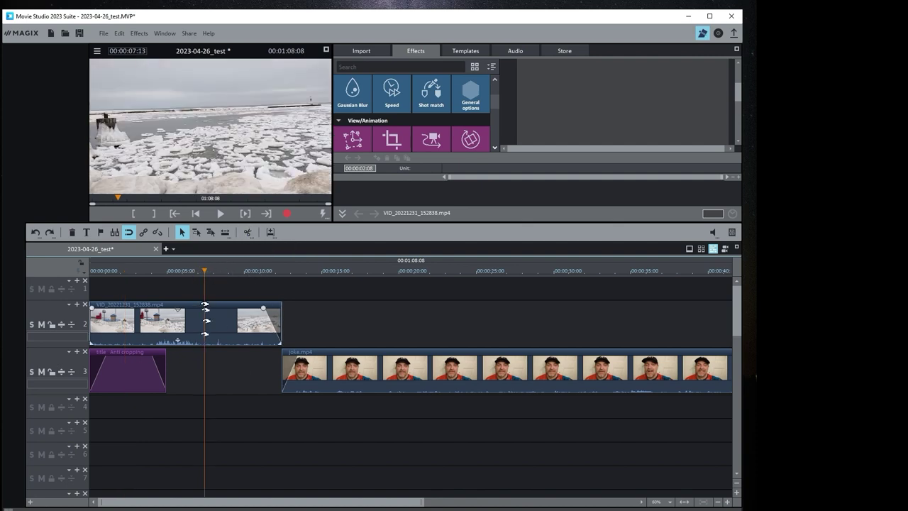
click(248, 233)
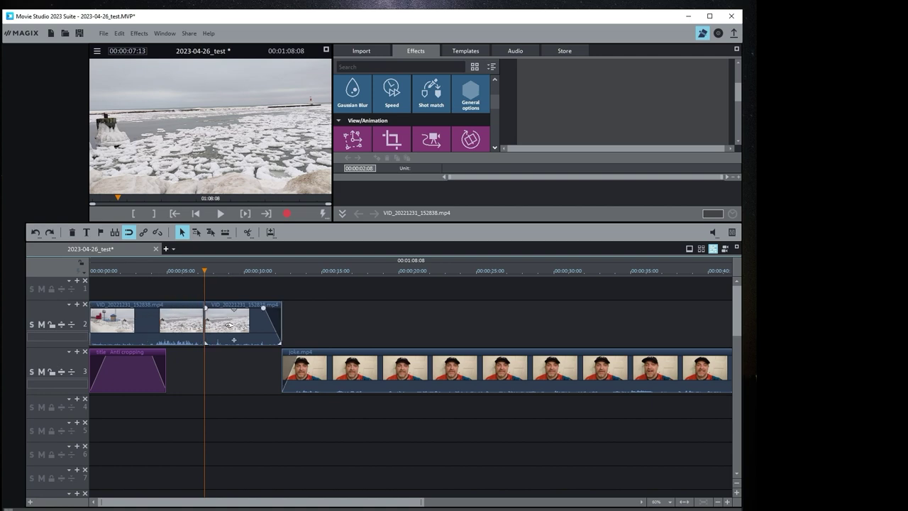
mouse_move(228, 325)
mouse_down()
mouse_move(292, 325)
mouse_move(234, 326)
mouse_up()
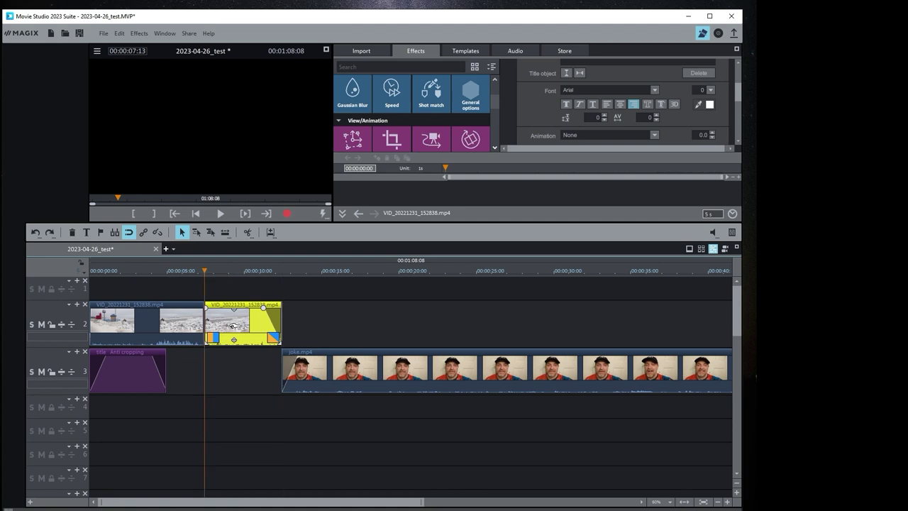
mouse_move(130, 319)
mouse_down()
mouse_move(168, 401)
mouse_move(274, 426)
mouse_move(130, 316)
mouse_up()
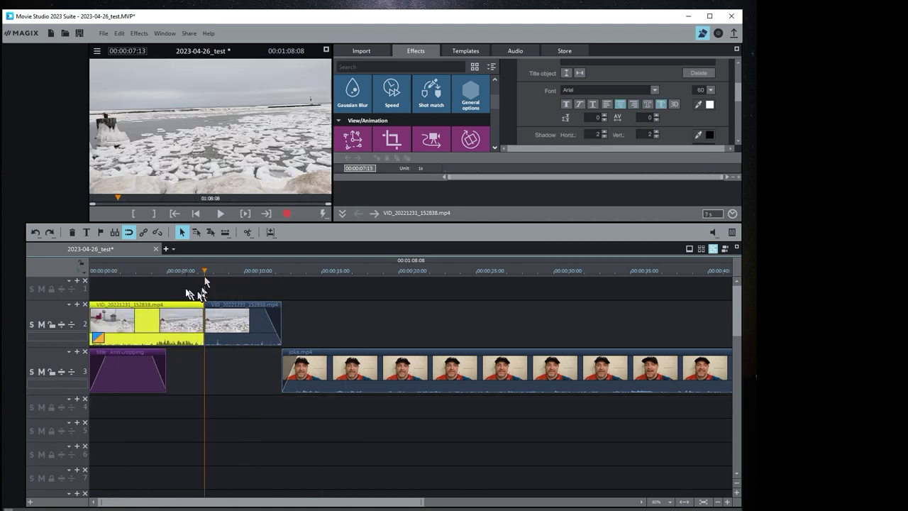
click(148, 339)
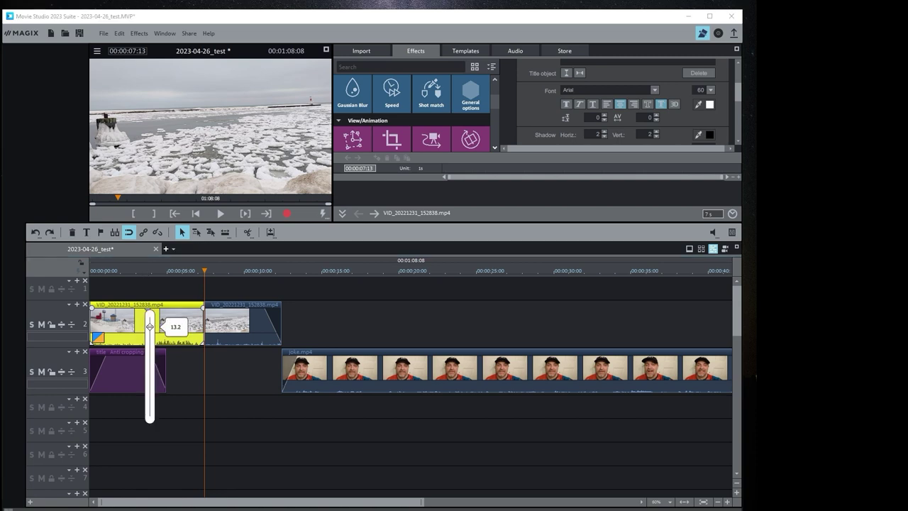
click(233, 339)
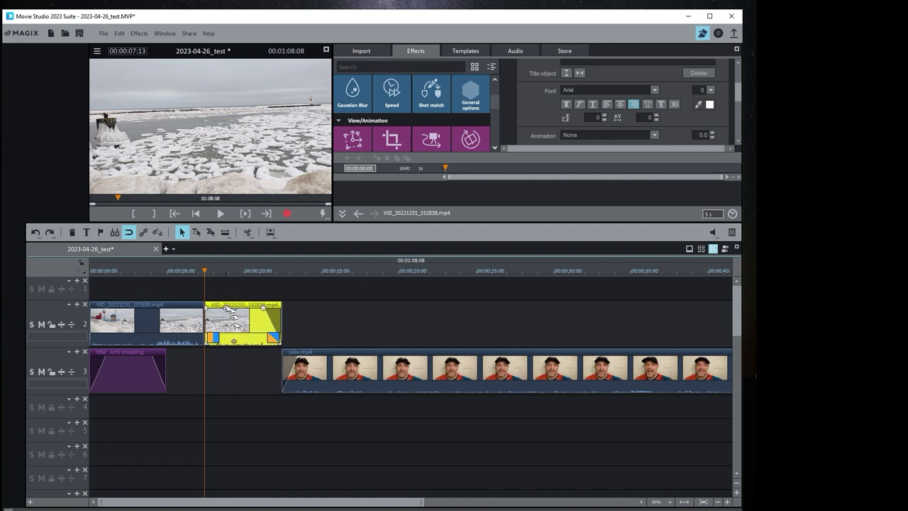
Step: Undo the split of the lighthouse clip and clear the selection on the timeline
click(34, 235)
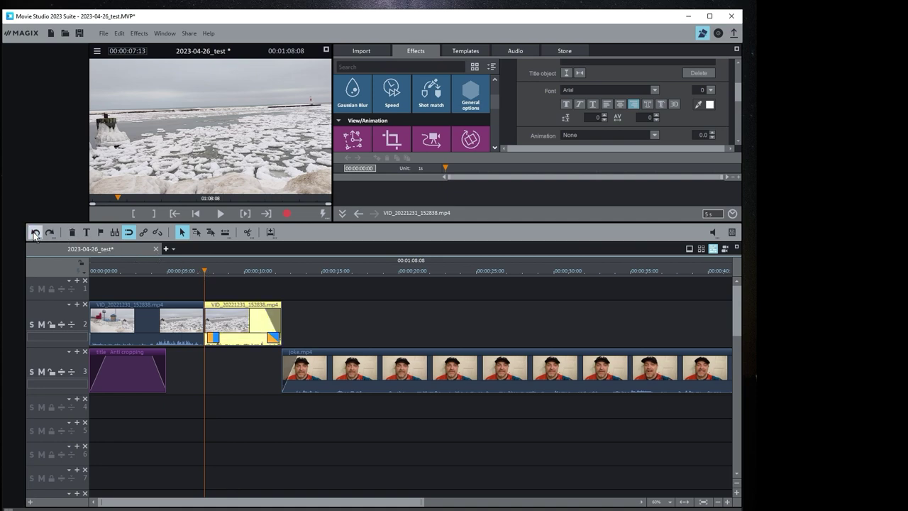
click(34, 234)
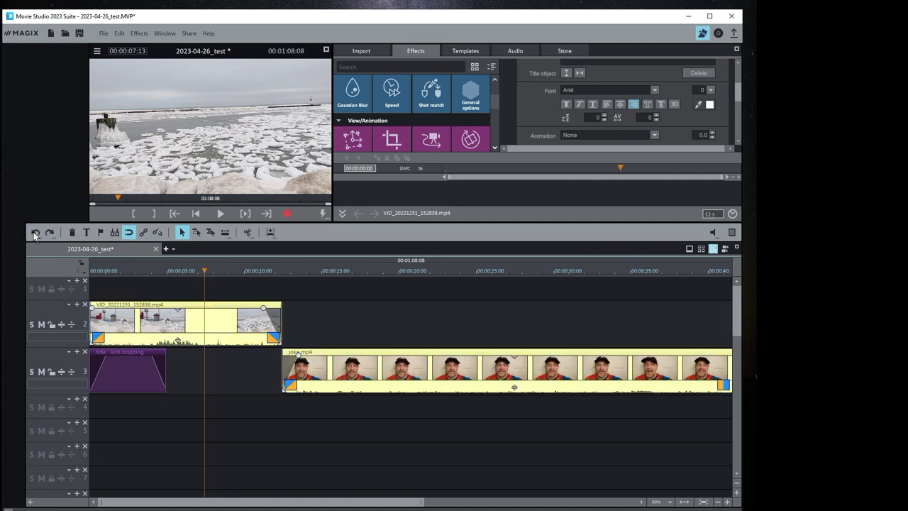
click(329, 320)
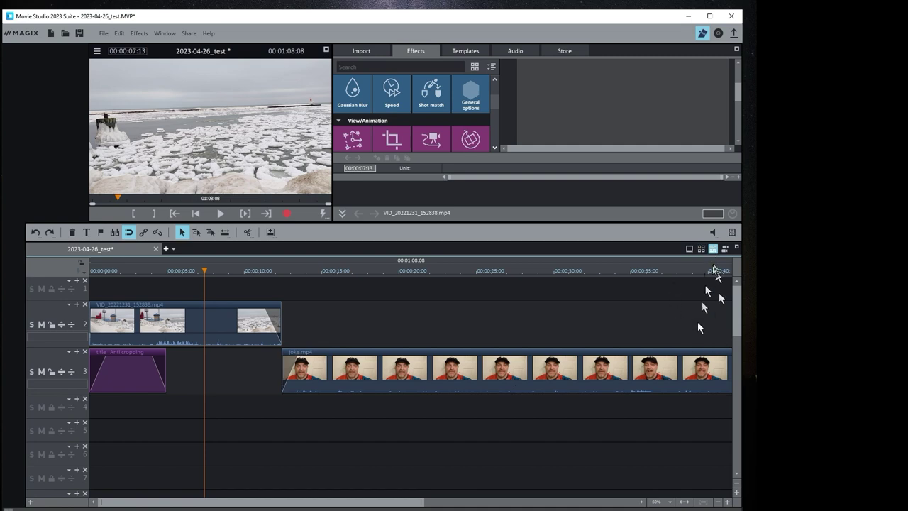
Step: View the project in storyboard mode and scene overview mode, and return to timeline mode
click(688, 249)
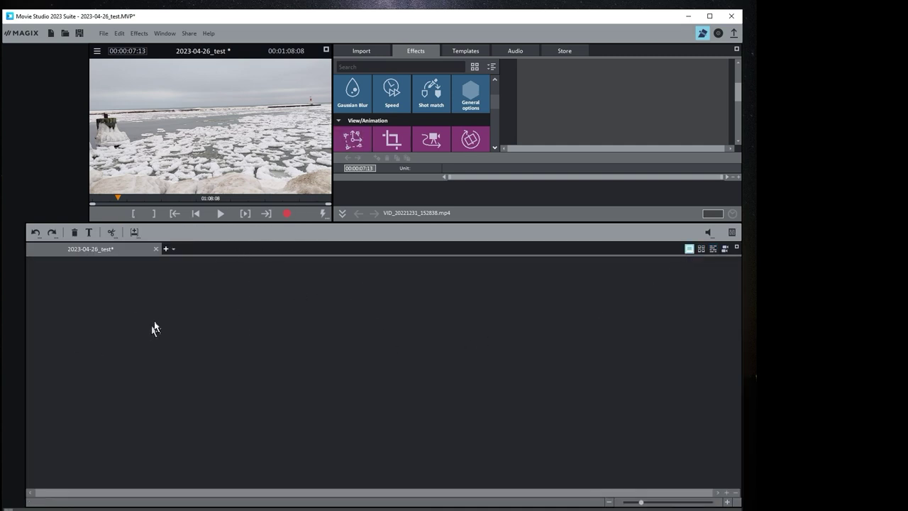
click(702, 249)
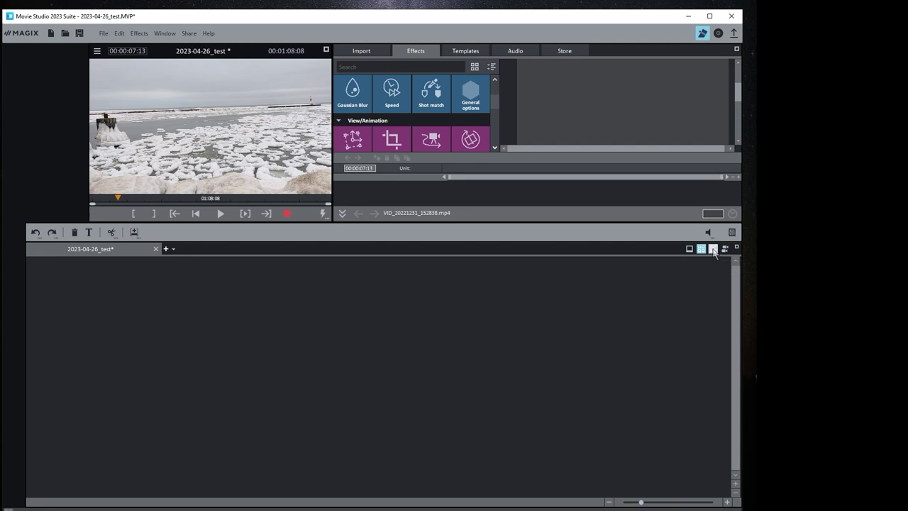
click(713, 249)
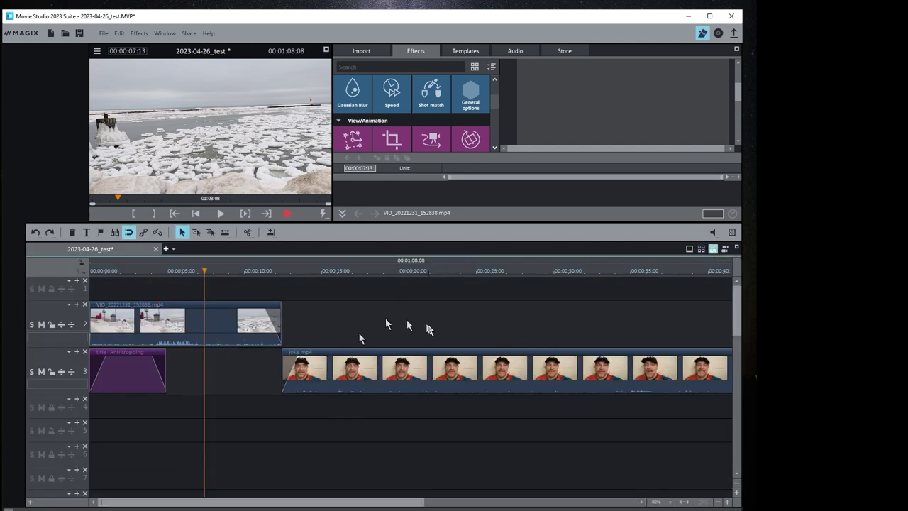
Step: Try to switch on multicam mode, dismiss its dialogs without moving the objects, and clear the clip selection
click(725, 249)
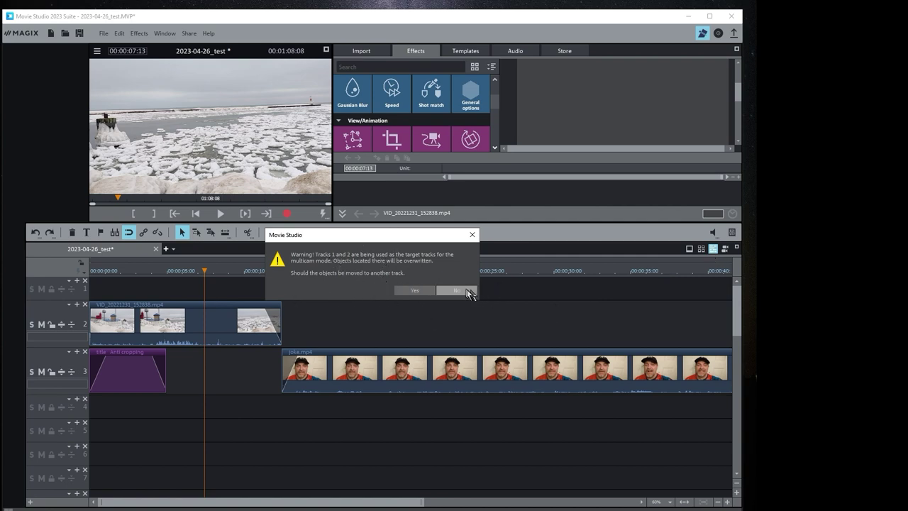
click(472, 234)
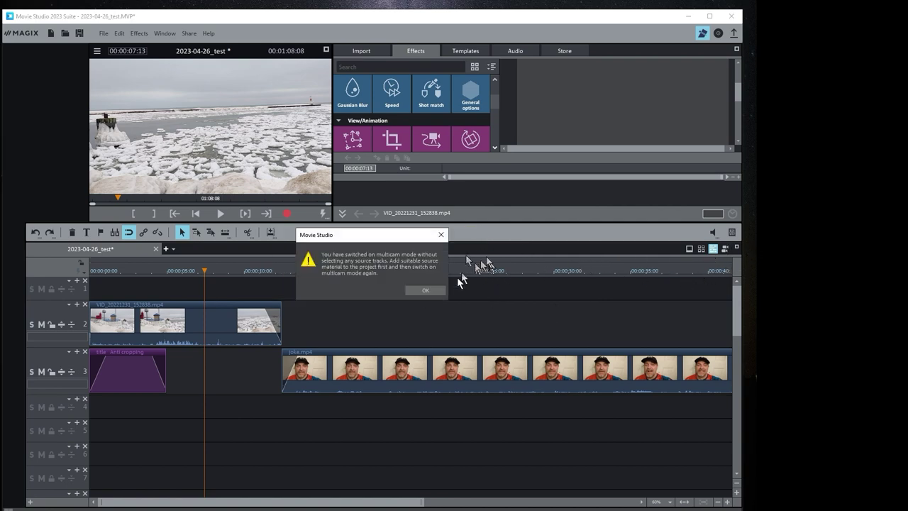
click(423, 291)
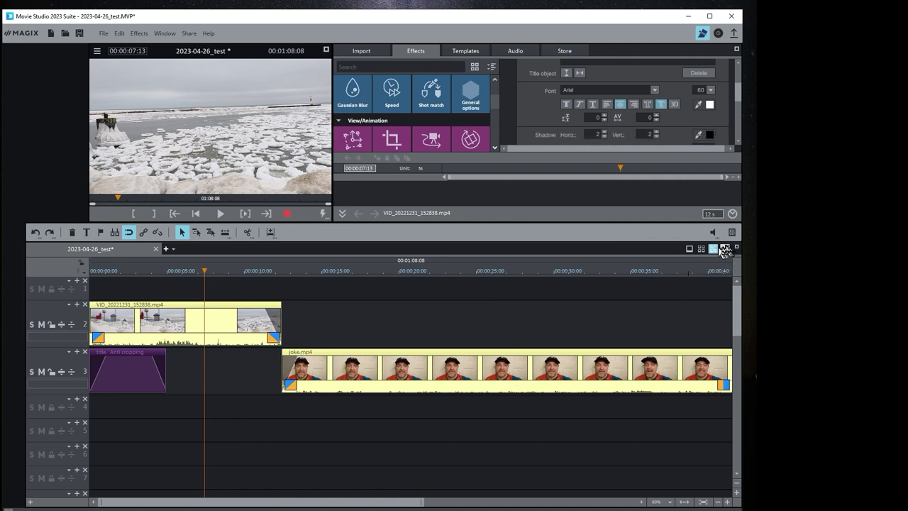
click(602, 331)
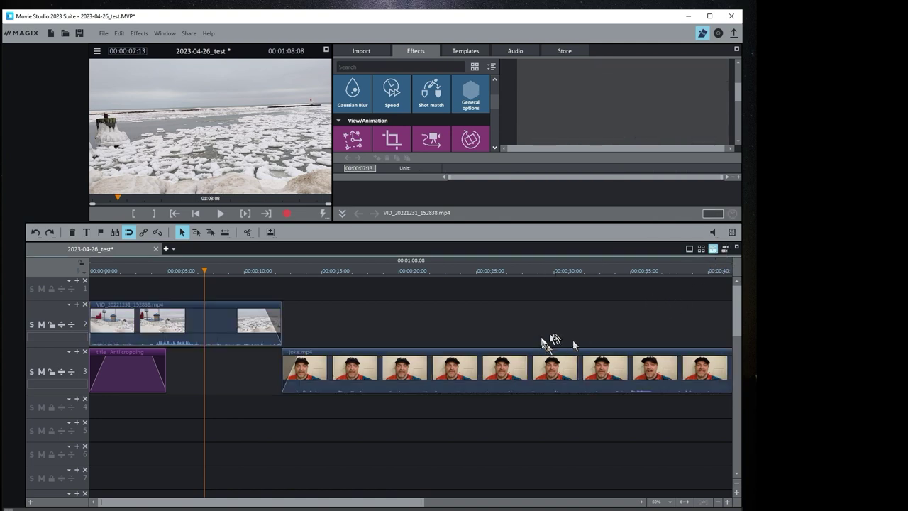
Step: Maximize the timeline and restore the standard window layout
click(736, 248)
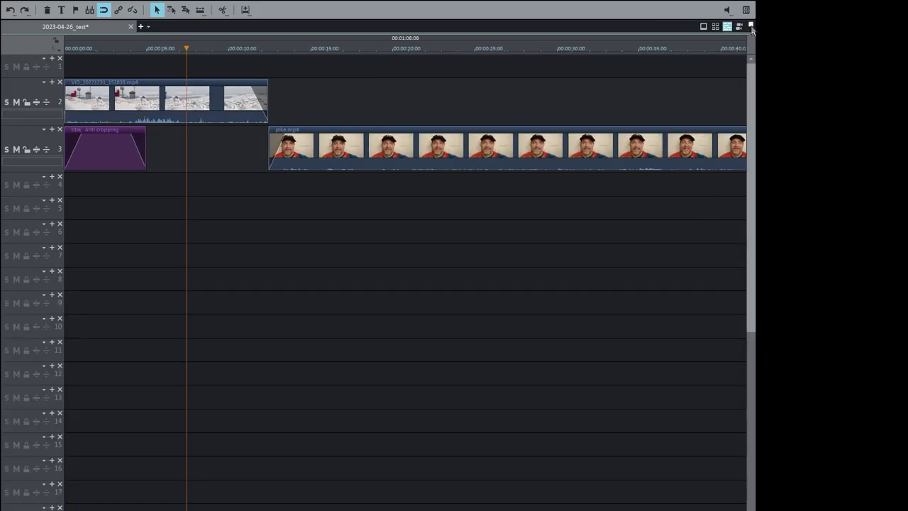
click(751, 27)
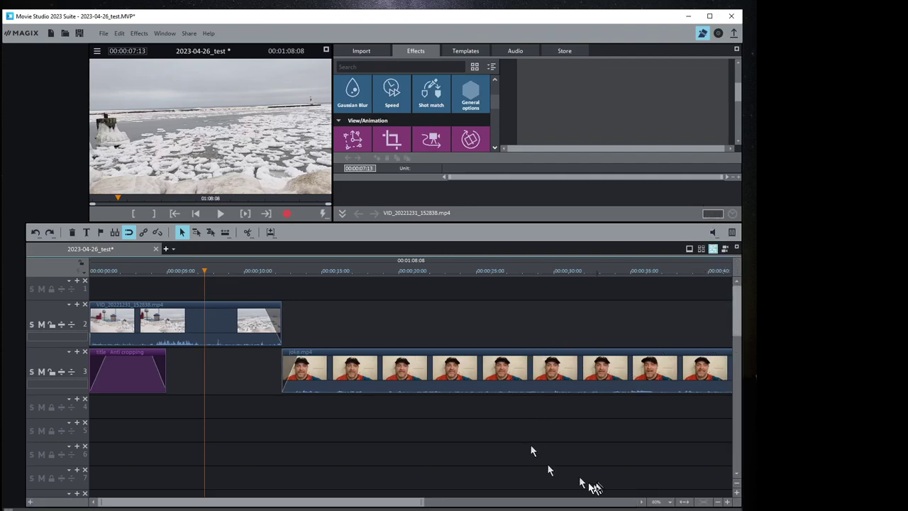
Step: Reduce the height of the timeline tracks and zoom in slightly on the time axis
click(737, 494)
click(738, 484)
click(737, 484)
click(737, 484)
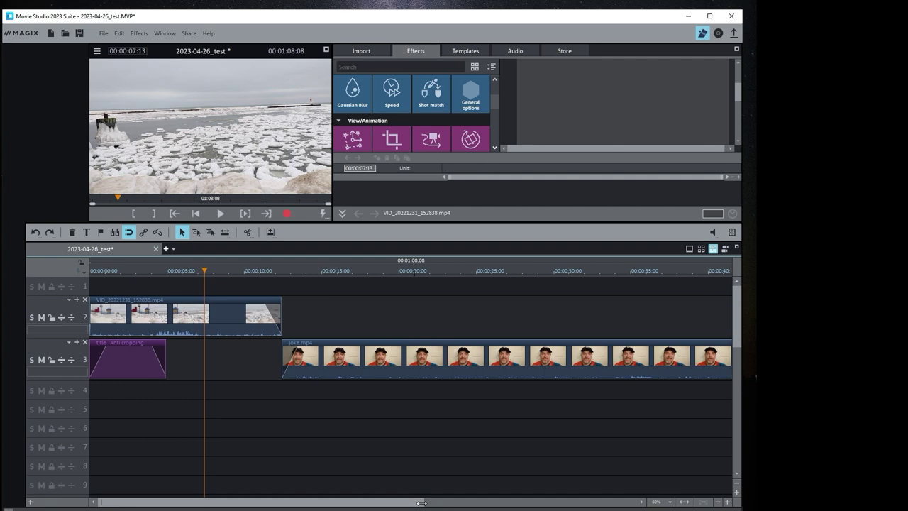
drag(421, 503, 272, 504)
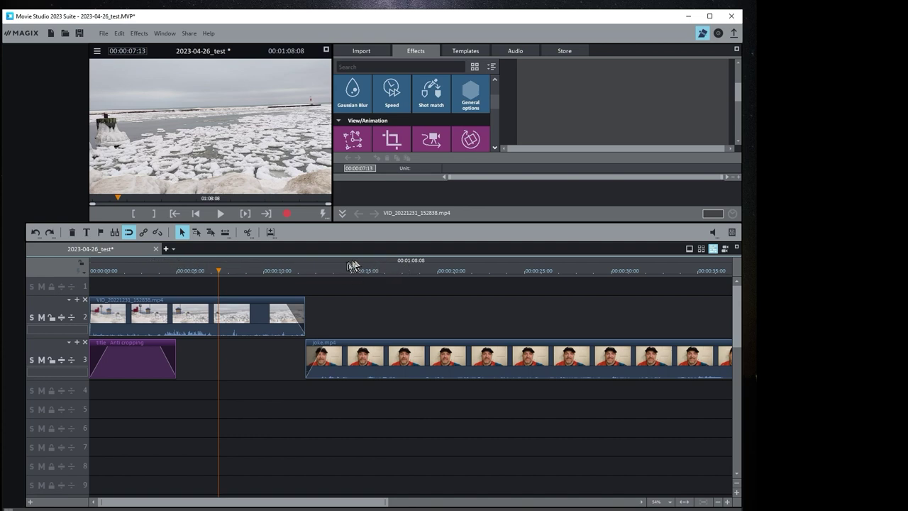
Step: Mark a playback range about 00:00:04:15 long from 00:00:04:11, extend its start to 00:00:02:06, and remove the range
click(164, 265)
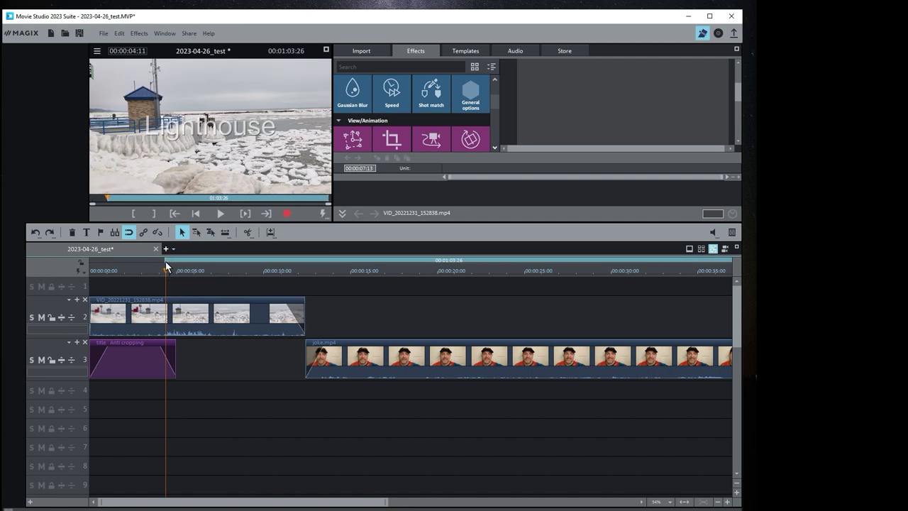
right_click(241, 259)
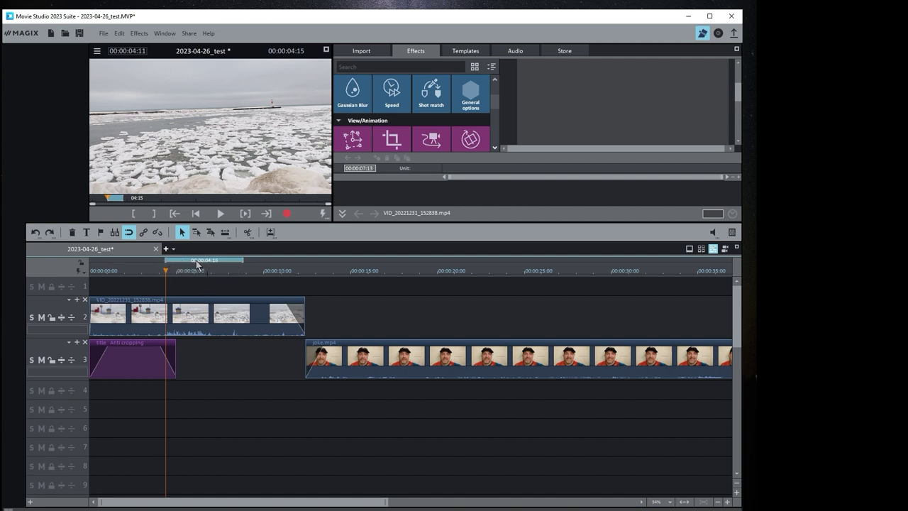
drag(197, 265, 128, 261)
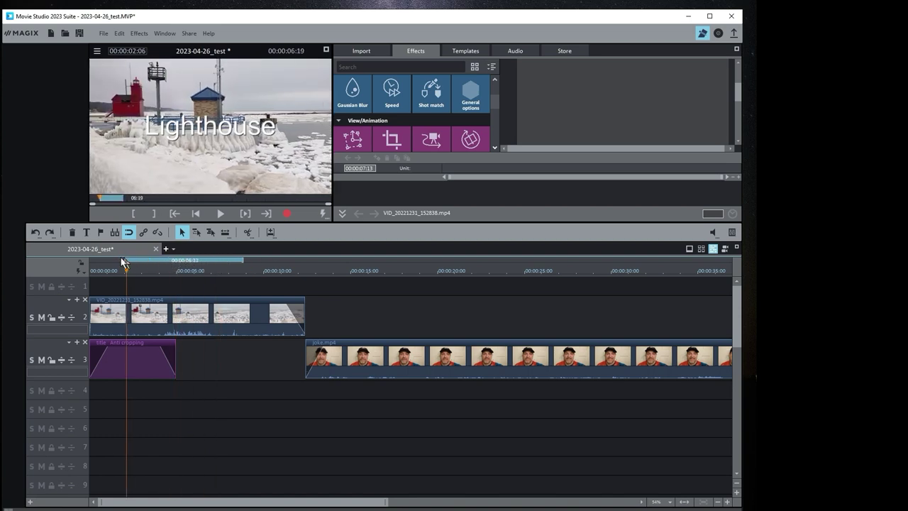
double_click(179, 264)
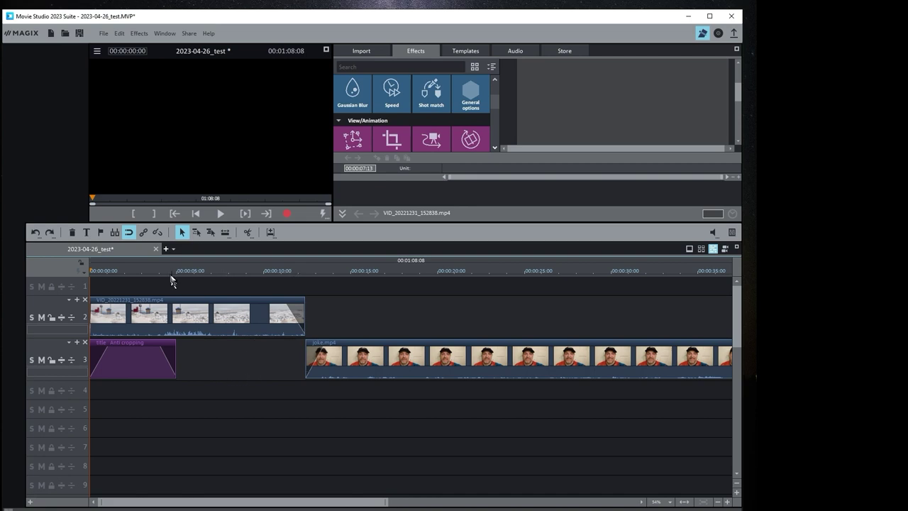
Step: Draw a playback range about four seconds long starting at about 00:00:05:28 and remove it
drag(191, 265, 264, 263)
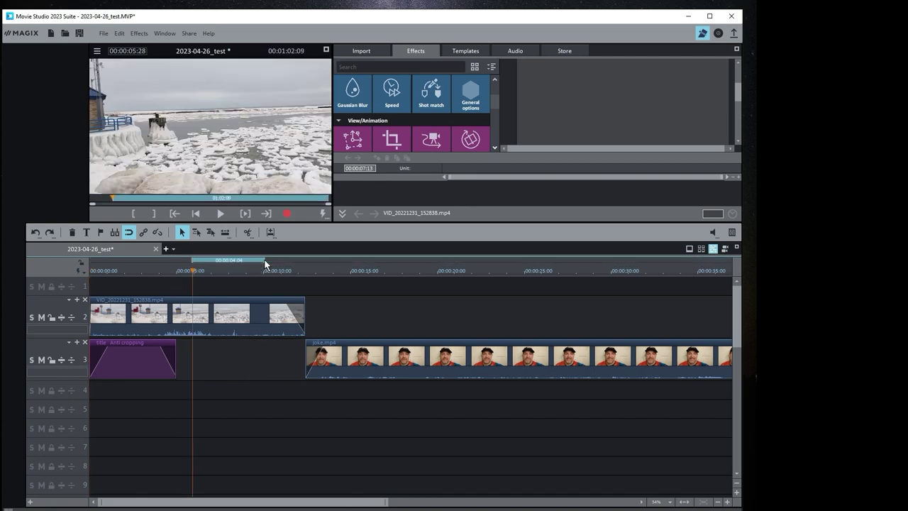
double_click(217, 264)
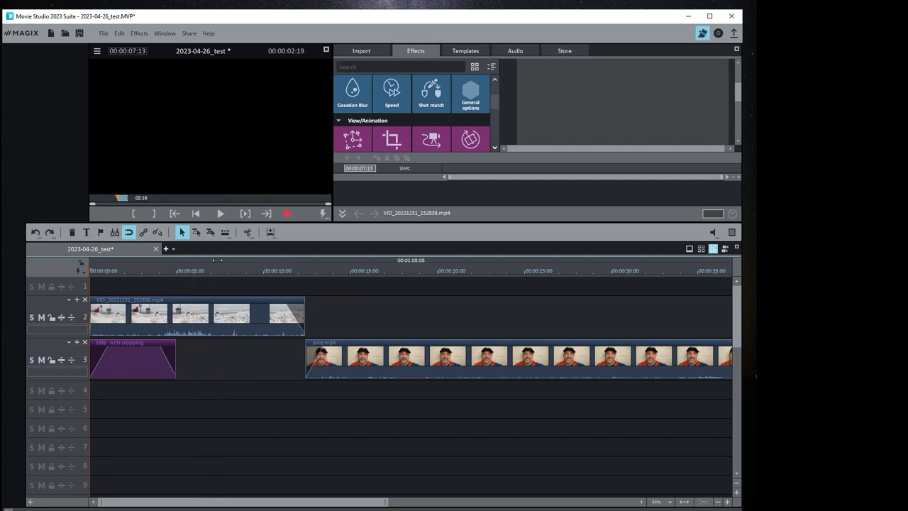
Step: Set a playback range with its in point at 00:00:05:00 and out point at 00:00:11:18, and remove the range
click(177, 269)
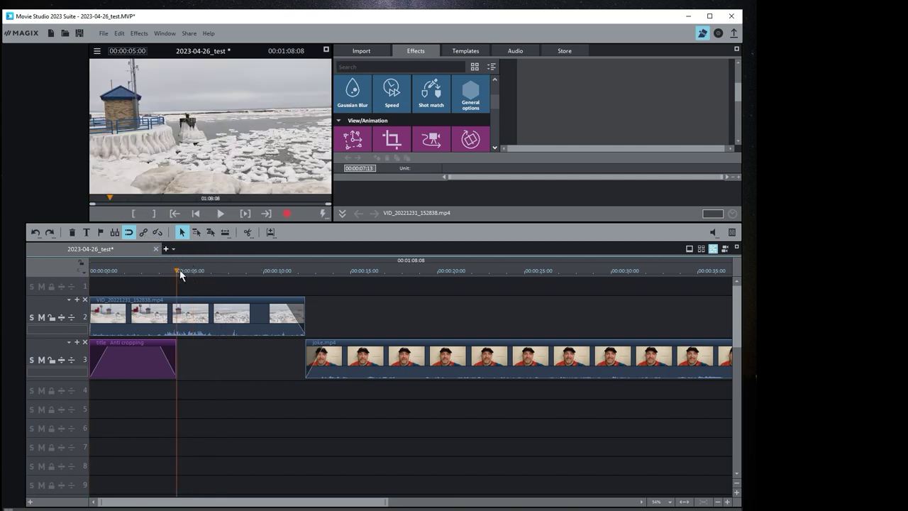
click(134, 215)
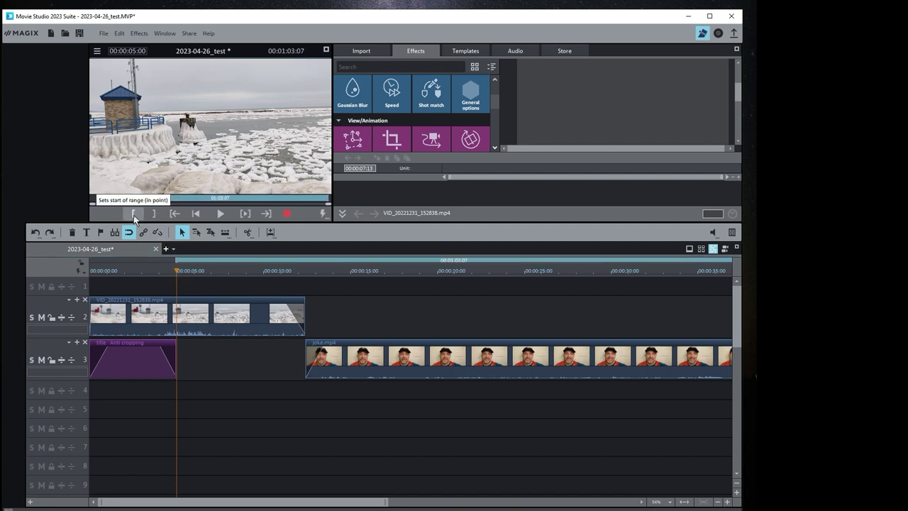
drag(177, 260, 300, 264)
click(174, 260)
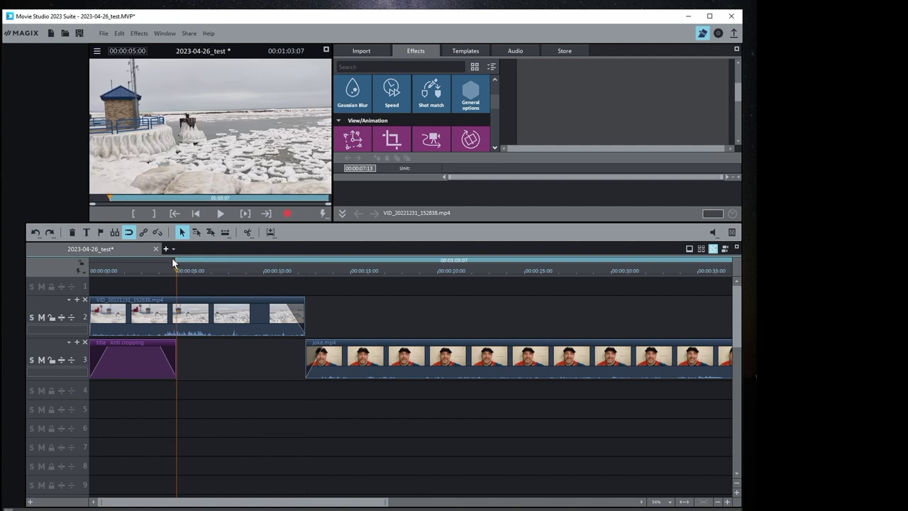
click(291, 272)
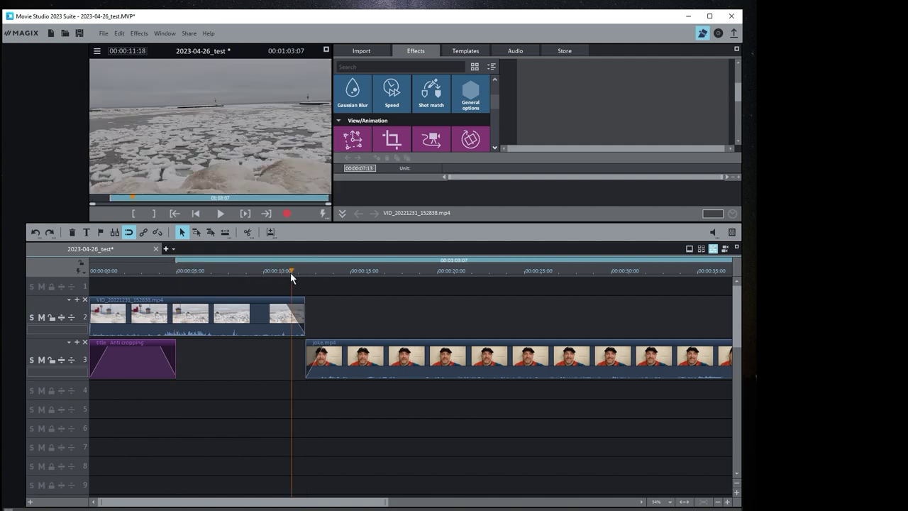
click(155, 214)
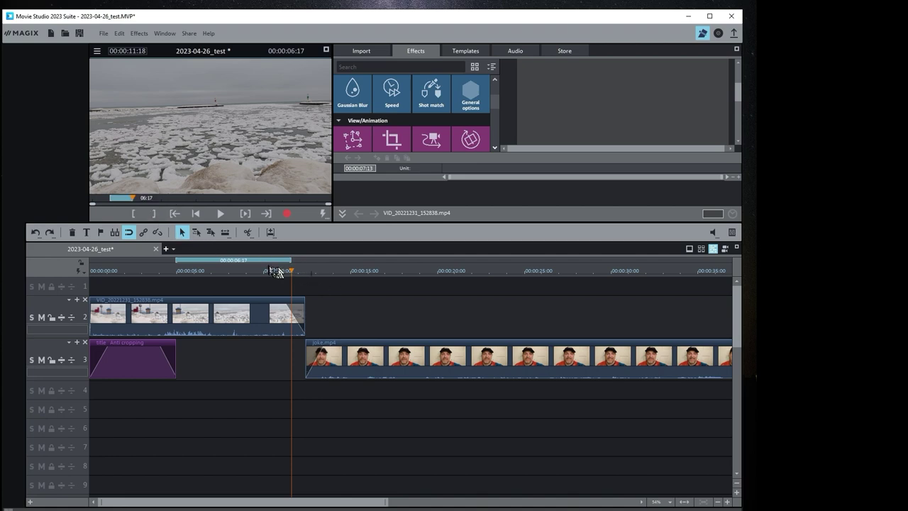
click(220, 262)
click(220, 263)
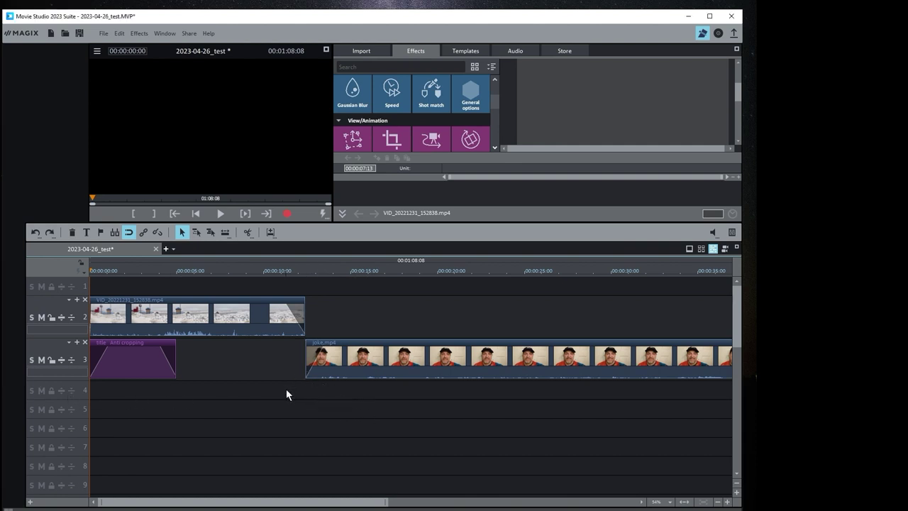
Step: Move the joke.mp4 clip slightly earlier on track 3 and open its Brightness/Contrast effect with the playhead at 00:00:14:05
drag(378, 352, 362, 353)
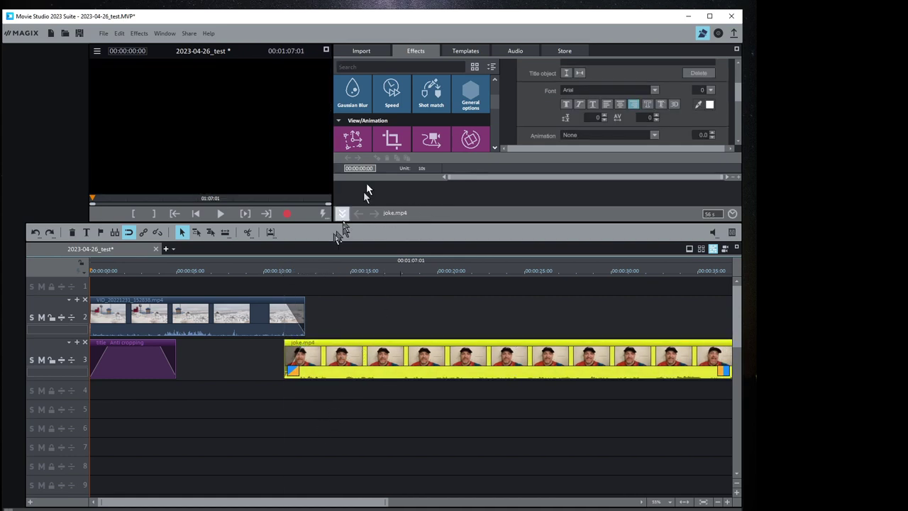
drag(496, 108, 496, 96)
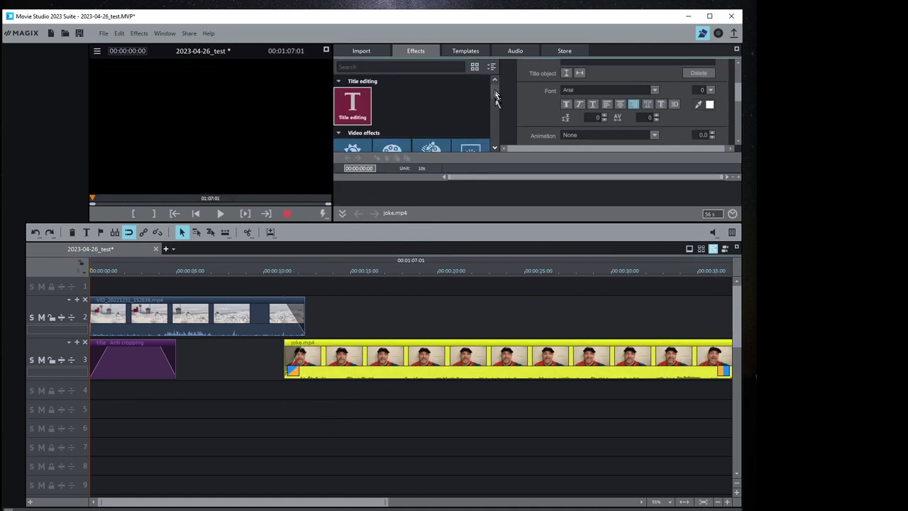
scroll(401, 117, down, 5)
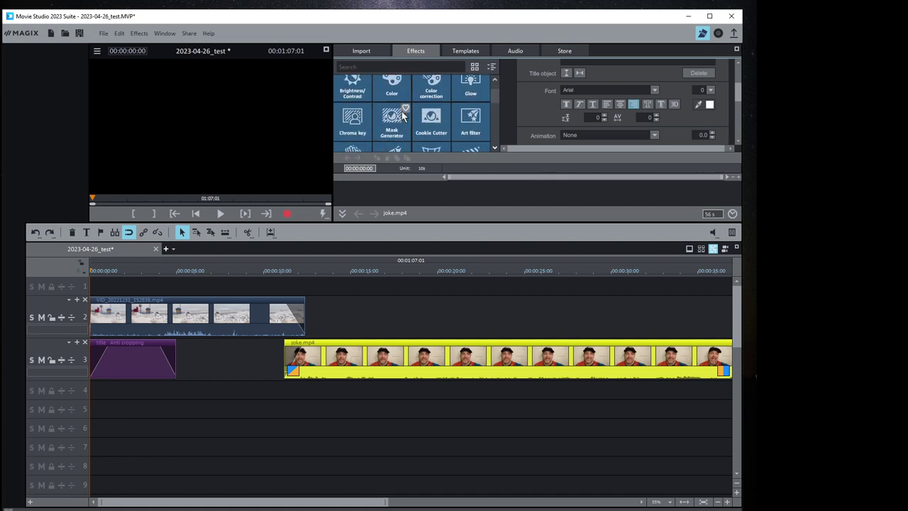
scroll(402, 116, up, 2)
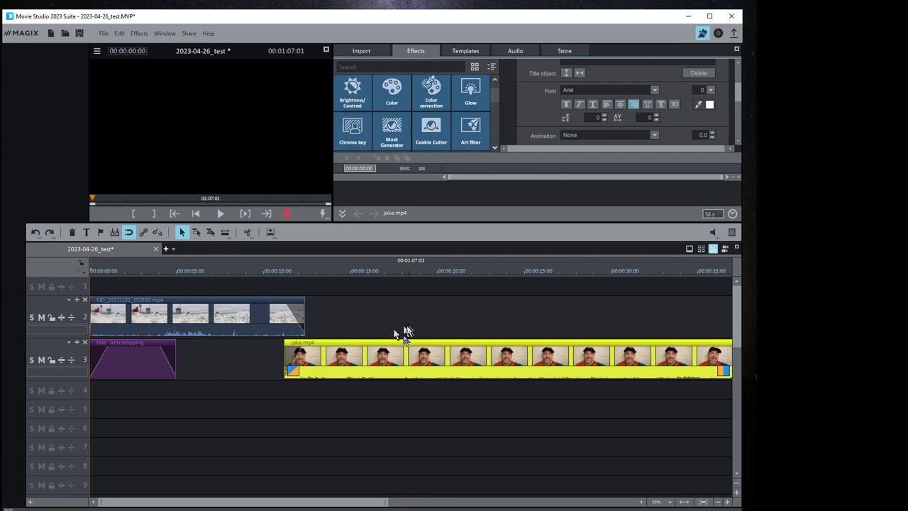
click(337, 269)
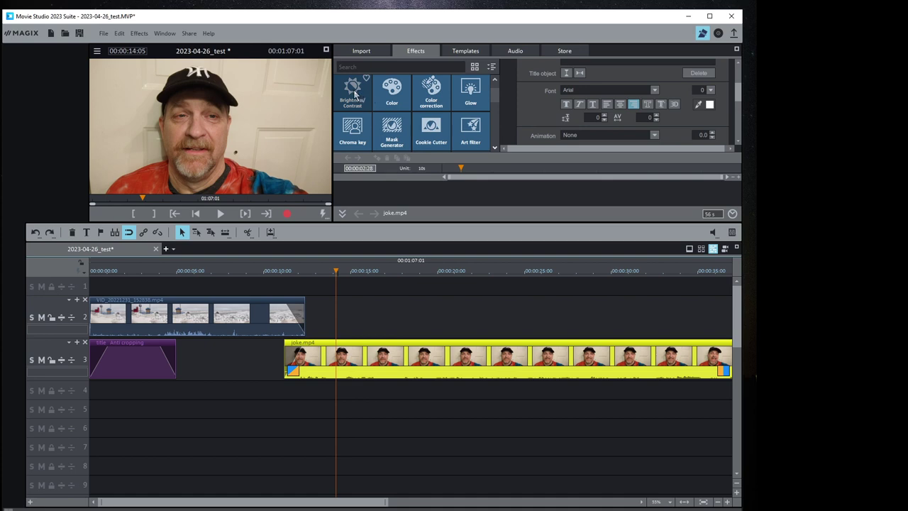
drag(354, 93, 389, 352)
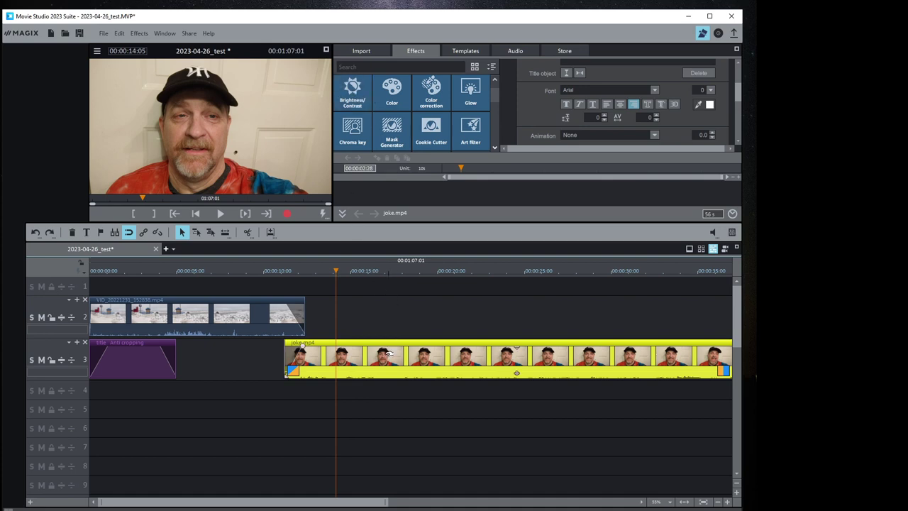
click(354, 94)
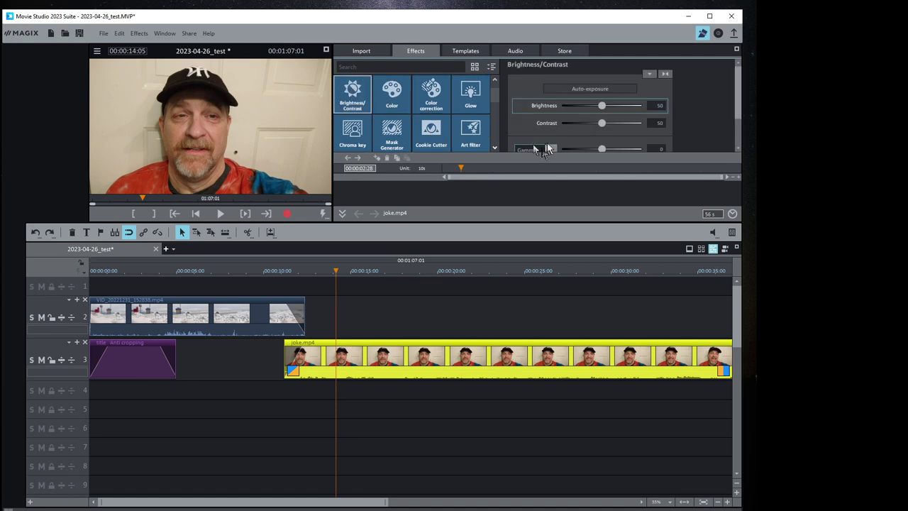
Step: Set the joke.mp4 clip's brightness to 47 and its contrast to 59
mouse_move(604, 107)
mouse_down()
mouse_move(628, 113)
mouse_move(615, 108)
mouse_move(616, 132)
mouse_move(600, 108)
mouse_up()
click(603, 124)
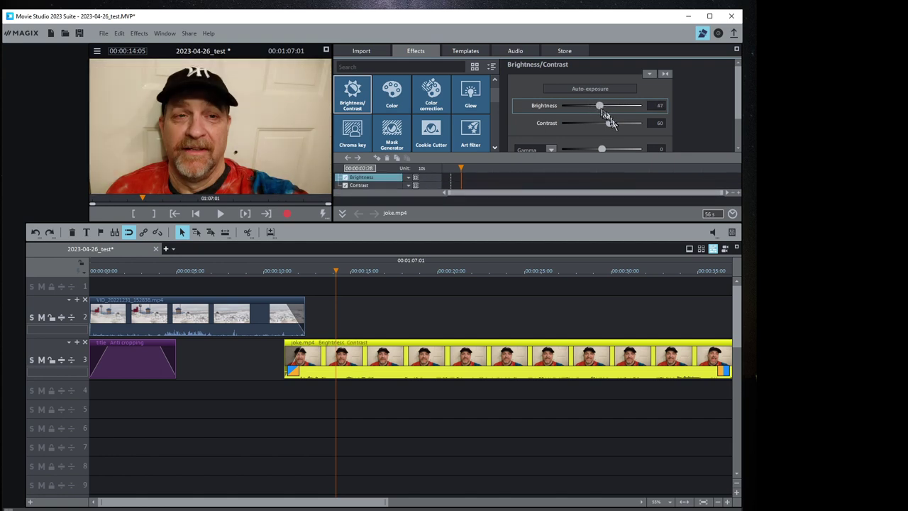
mouse_move(612, 126)
mouse_down()
mouse_move(600, 129)
mouse_move(610, 128)
mouse_up()
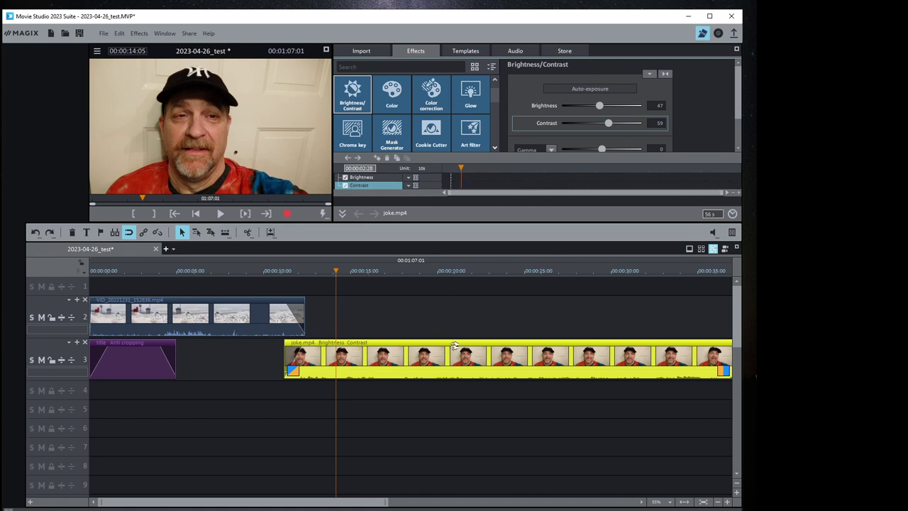
Step: Add a Contrast keyframe and a Brightness keyframe to the joke.mp4 clip at project time 00:00:13:15
click(341, 271)
mouse_move(340, 271)
mouse_down()
mouse_move(686, 271)
mouse_move(304, 271)
mouse_move(436, 271)
mouse_move(323, 267)
mouse_up()
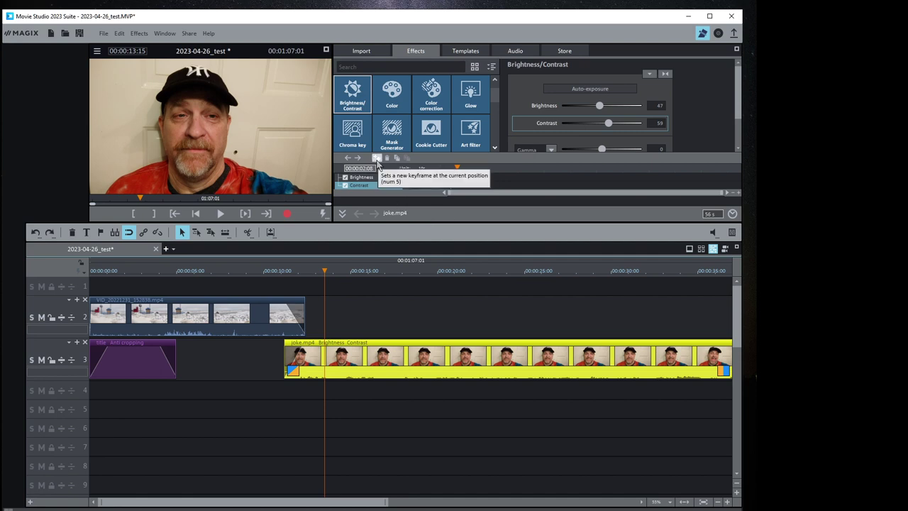
click(376, 159)
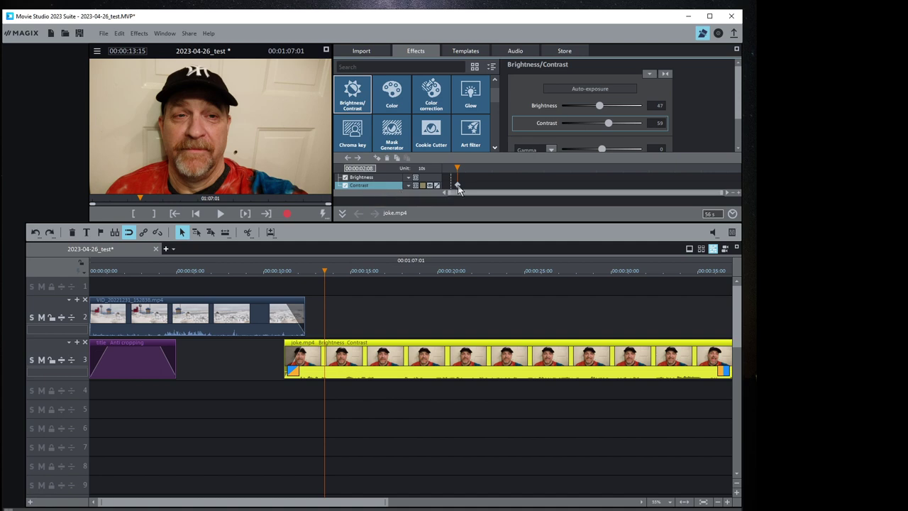
click(370, 178)
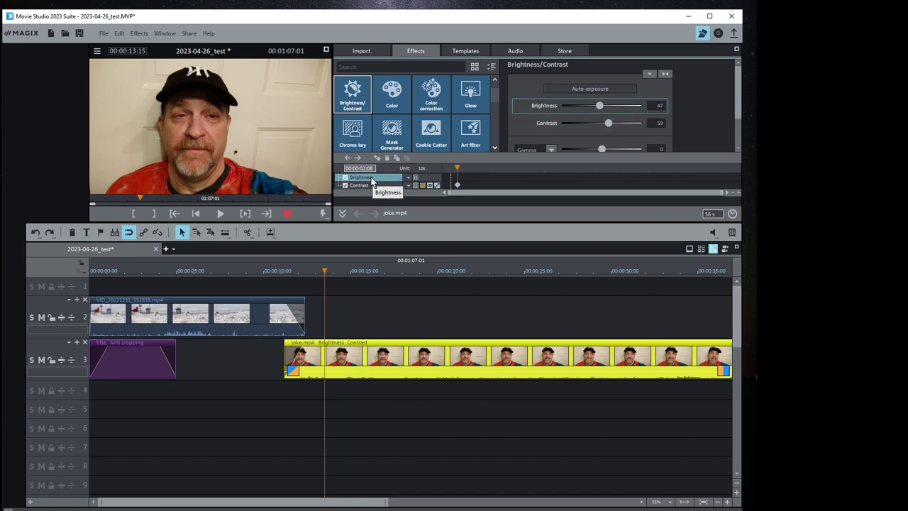
click(376, 158)
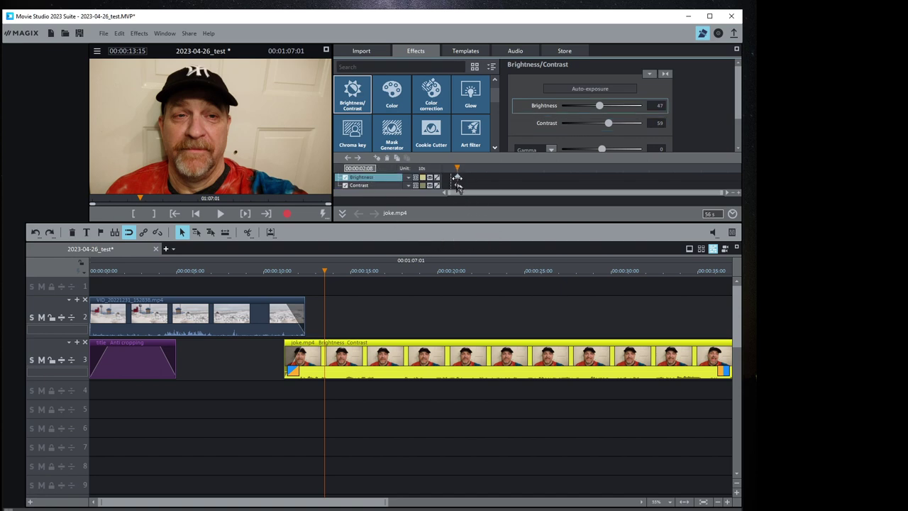
Step: Add Brightness and Contrast keyframes at clip time 00:00:19:06, with contrast at 100 and brightness at 68
click(385, 188)
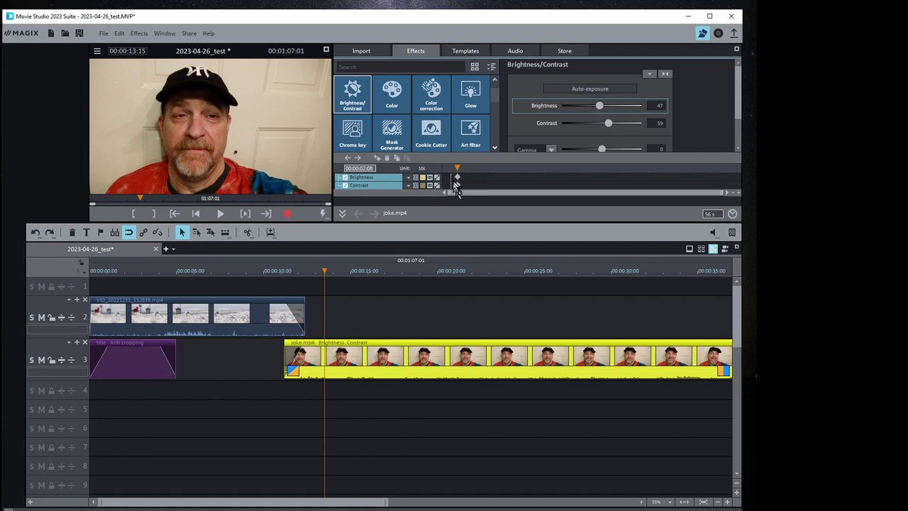
drag(457, 167, 547, 168)
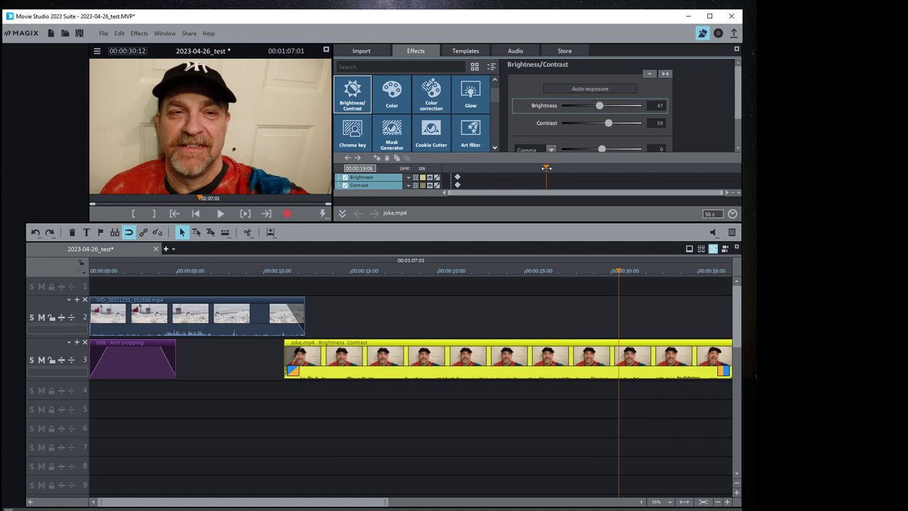
click(379, 159)
drag(610, 125, 646, 125)
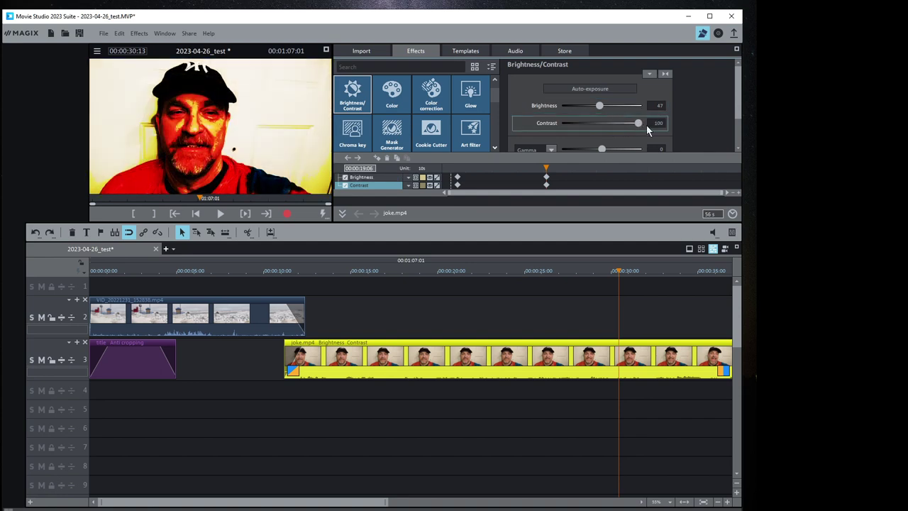
drag(600, 105, 644, 128)
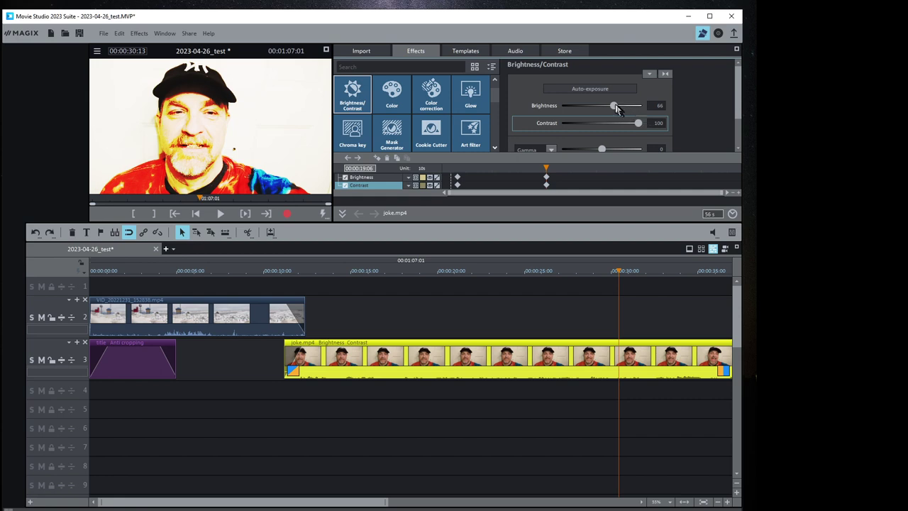
mouse_move(617, 108)
mouse_down()
mouse_move(628, 106)
mouse_move(618, 106)
mouse_up()
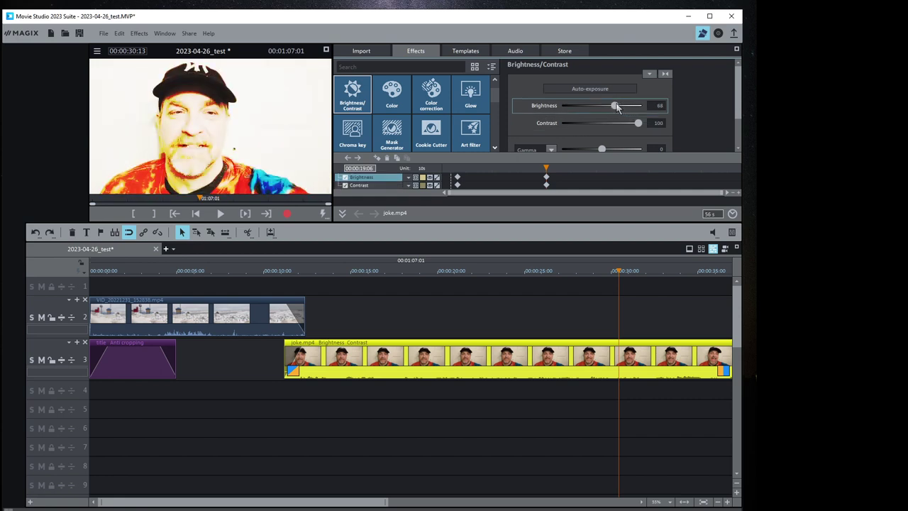
Step: Step back and forth between the two Brightness keyframes to compare the picture at each
click(348, 161)
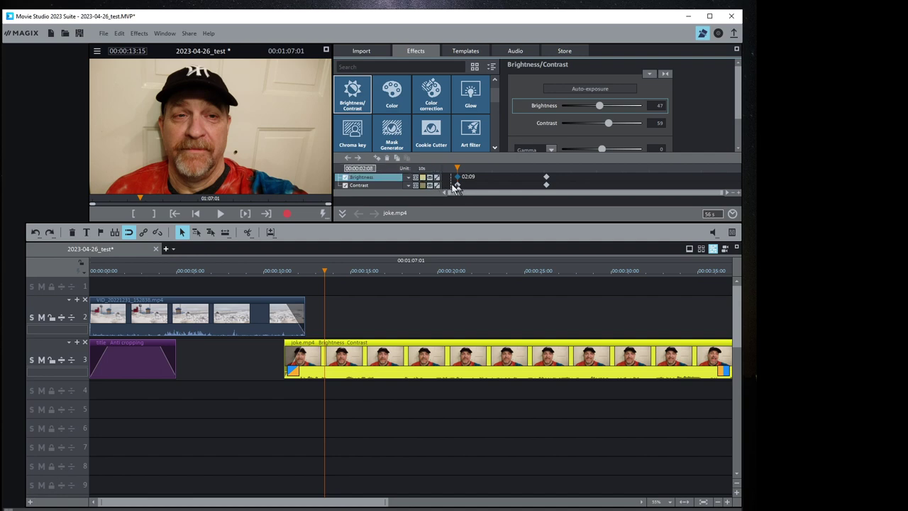
click(358, 159)
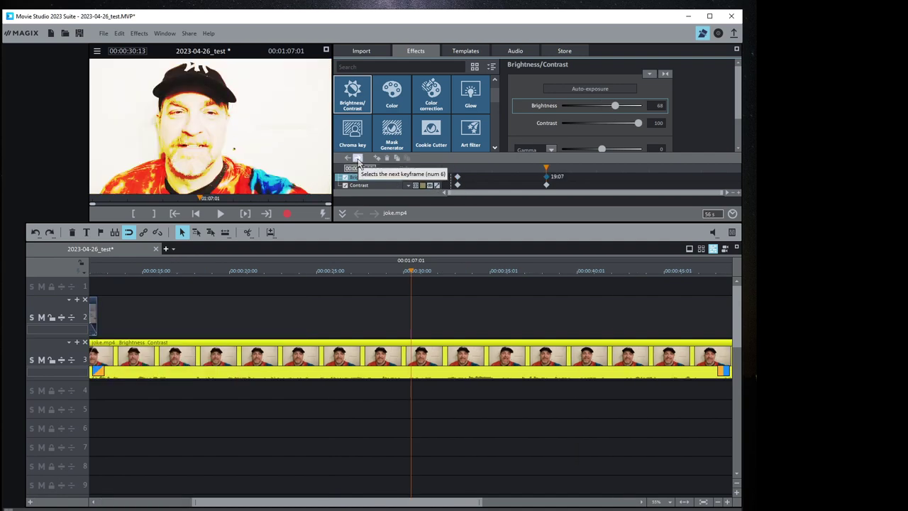
click(348, 160)
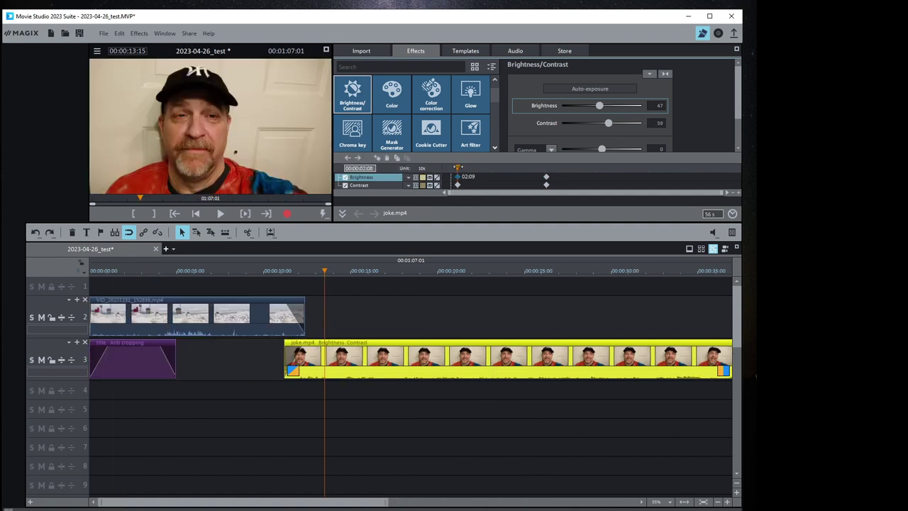
Step: Add Brightness and Contrast keyframes at clip time 00:00:47:22
mouse_move(457, 169)
mouse_down()
mouse_move(710, 161)
mouse_move(696, 165)
mouse_up()
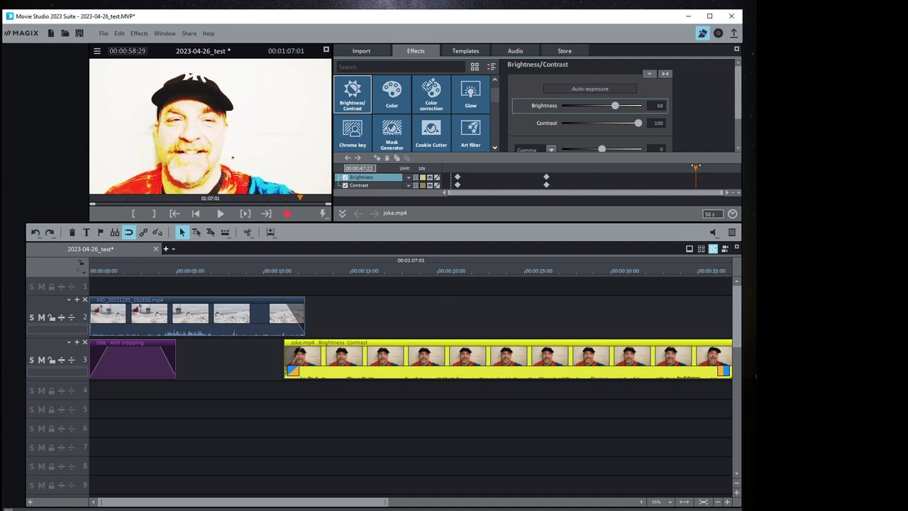
click(377, 158)
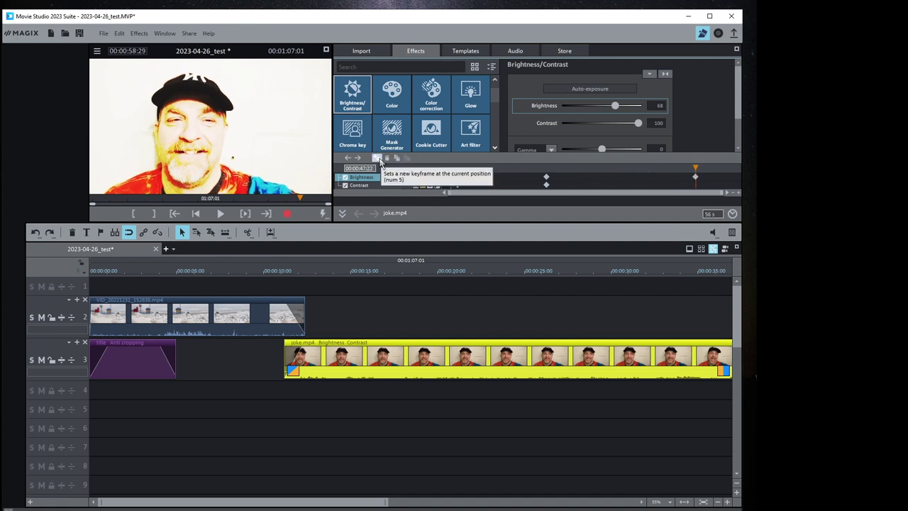
click(359, 186)
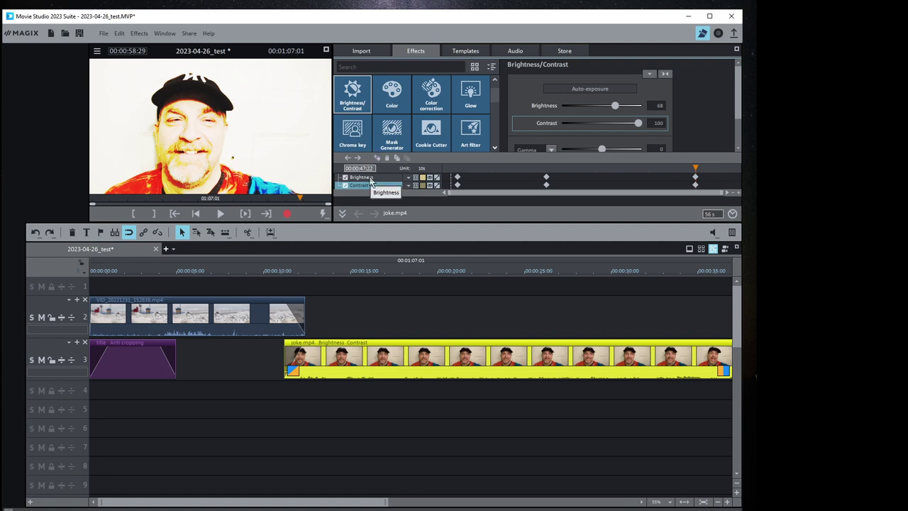
Step: Go to the last keyframe, set its brightness to 48 and contrast to 53, and select both effect parameters
ctrl+click(371, 178)
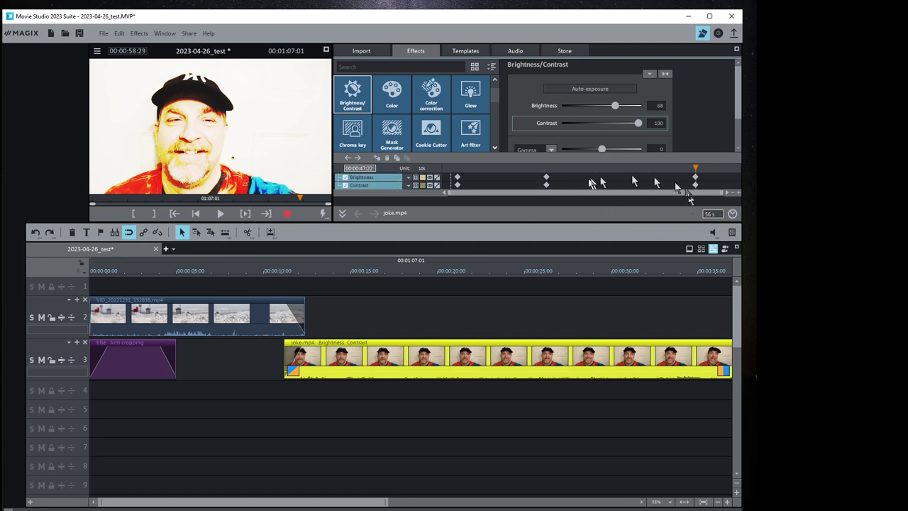
click(357, 159)
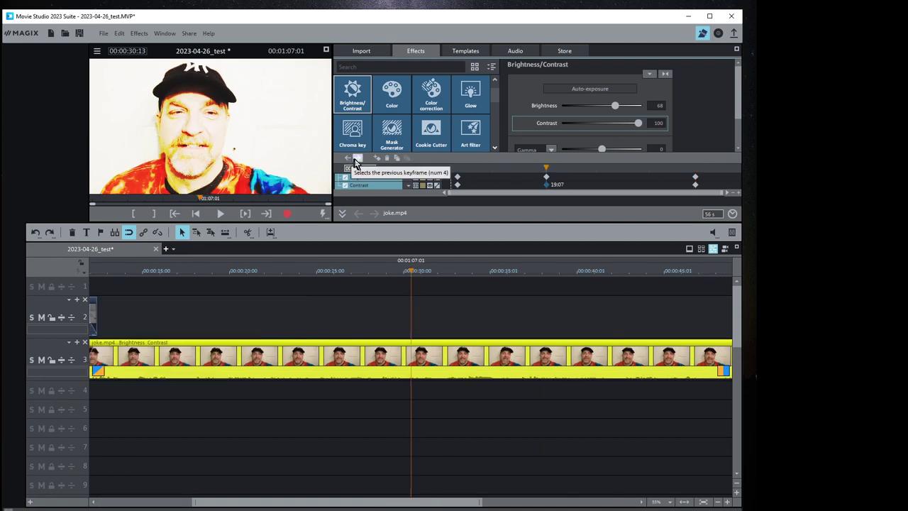
click(358, 158)
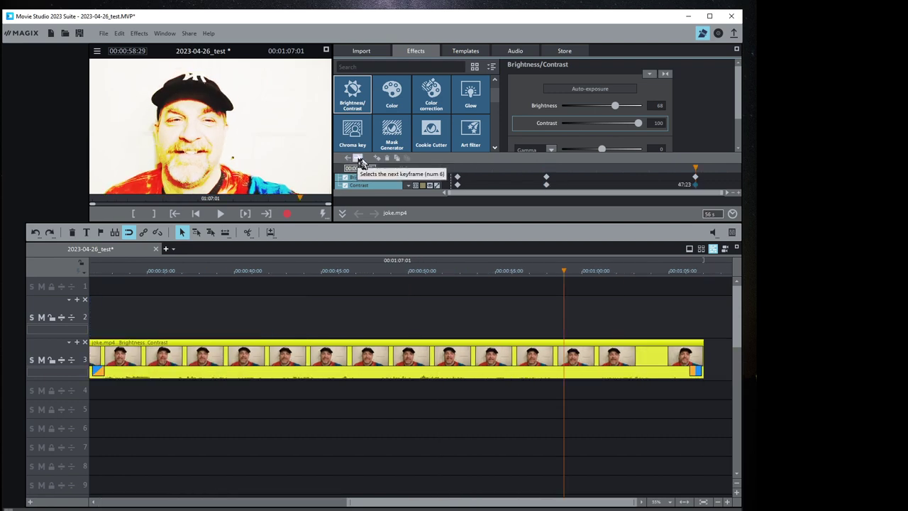
drag(619, 111, 602, 131)
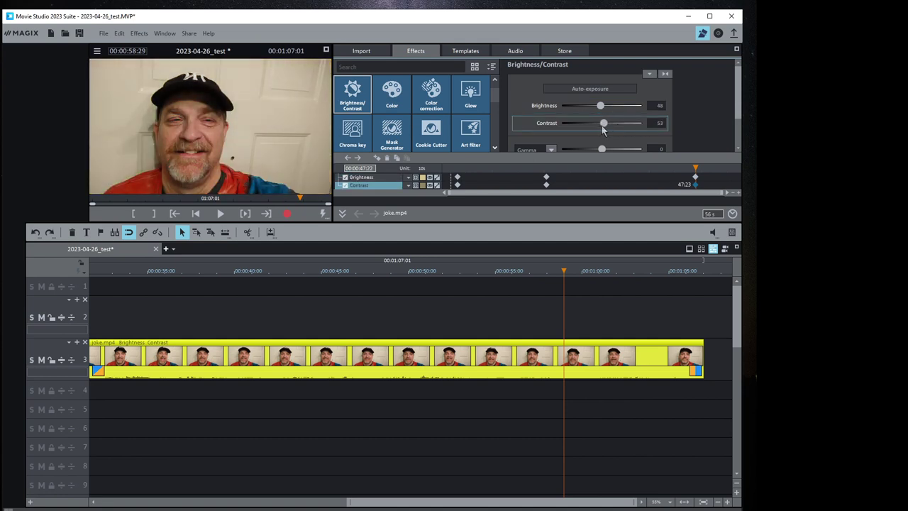
click(362, 178)
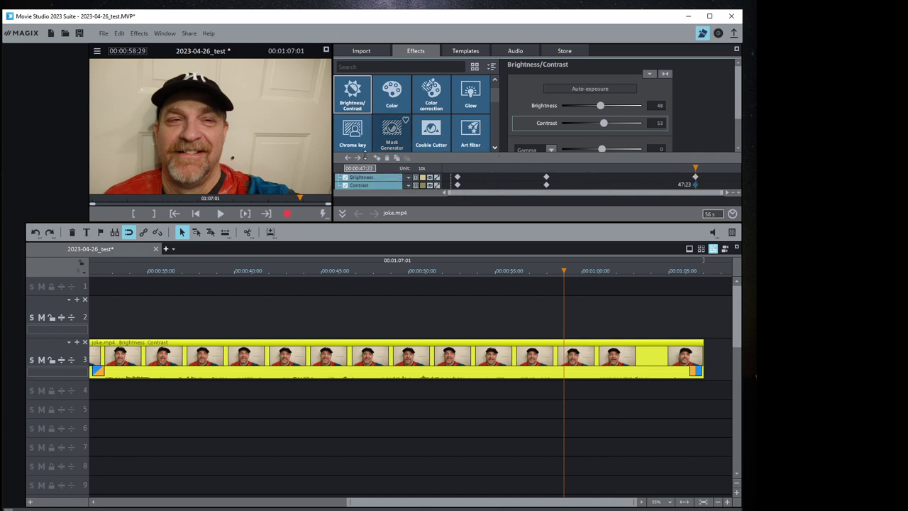
Step: Step back and forth between the three Brightness and Contrast keyframes of joke.mp4 to compare the picture at each
click(348, 158)
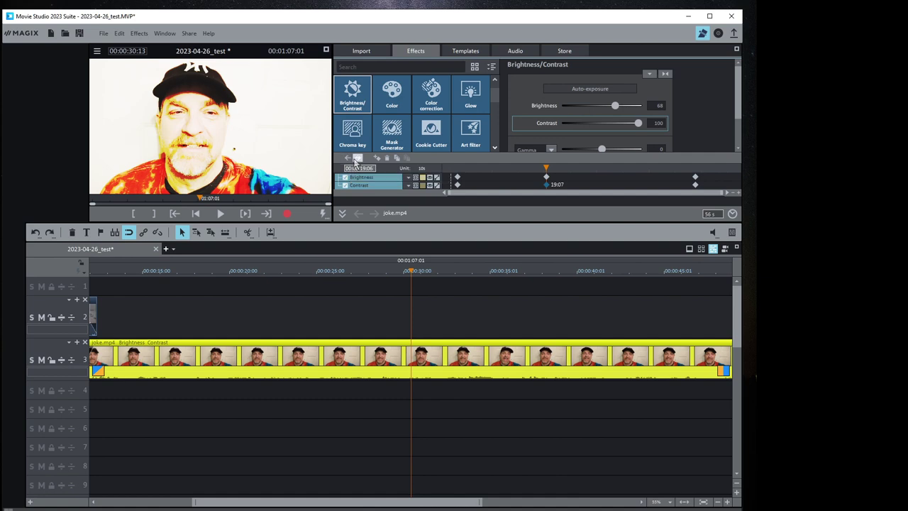
click(357, 160)
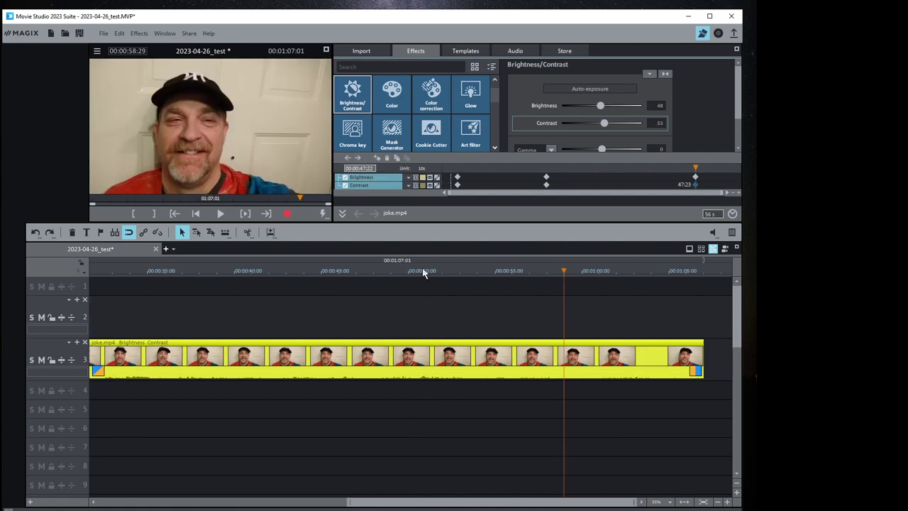
click(348, 158)
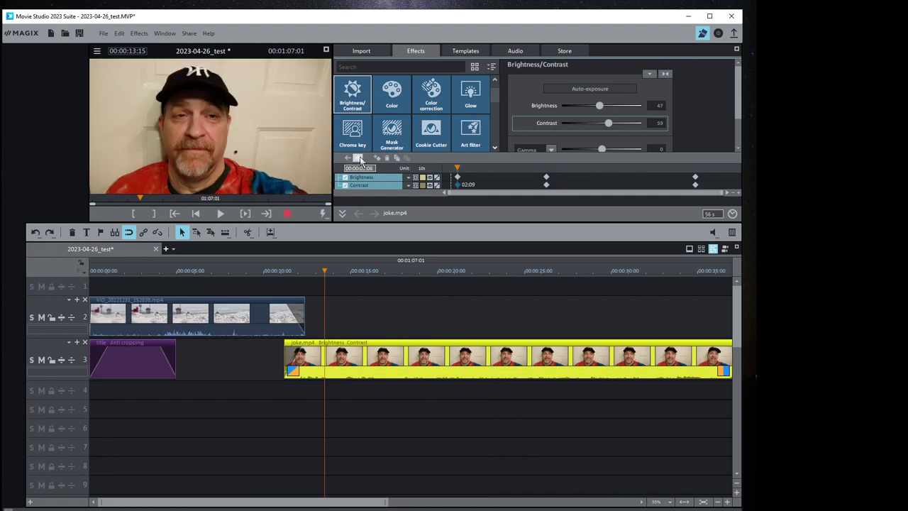
click(358, 158)
click(359, 158)
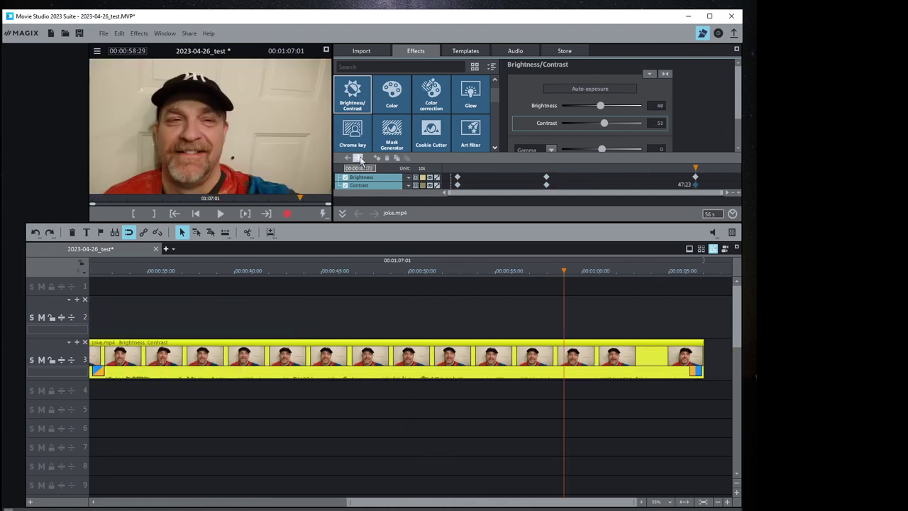
Step: Return to the first keyframe and play the clip from there to check the brightness and contrast transitions
click(348, 158)
click(347, 159)
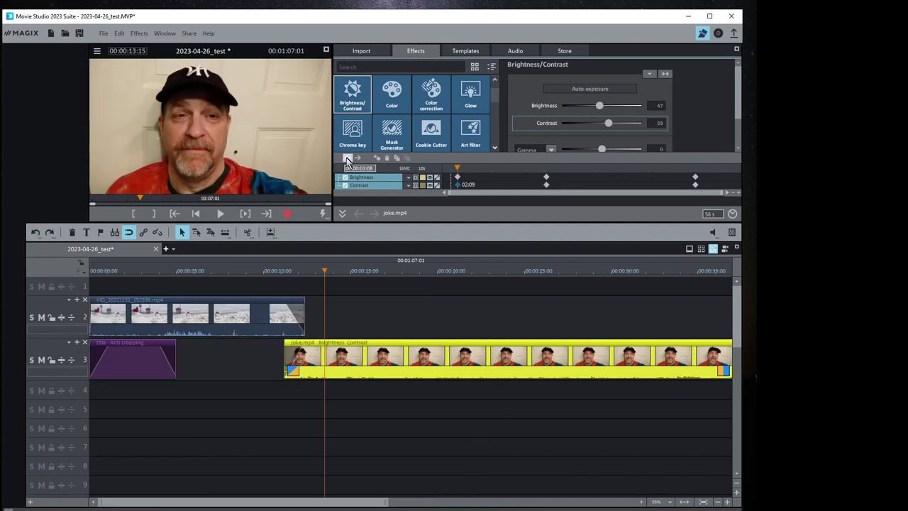
click(220, 213)
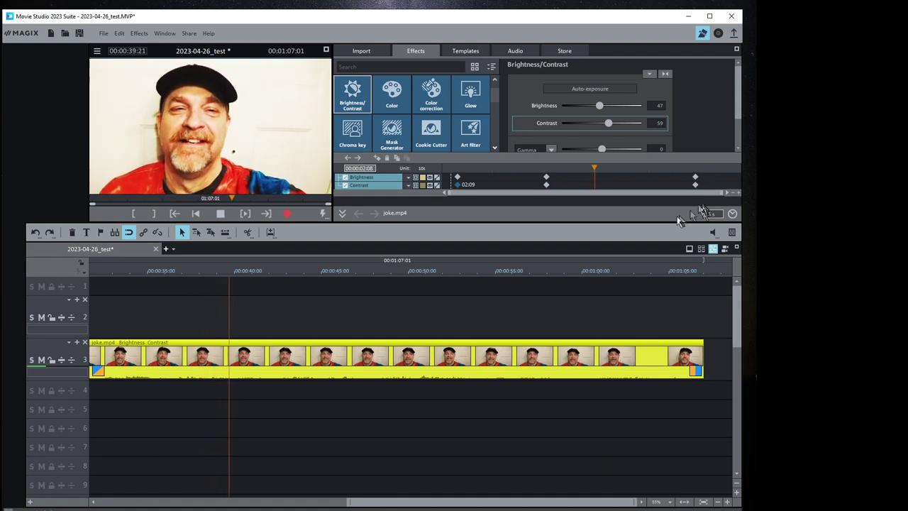
click(222, 214)
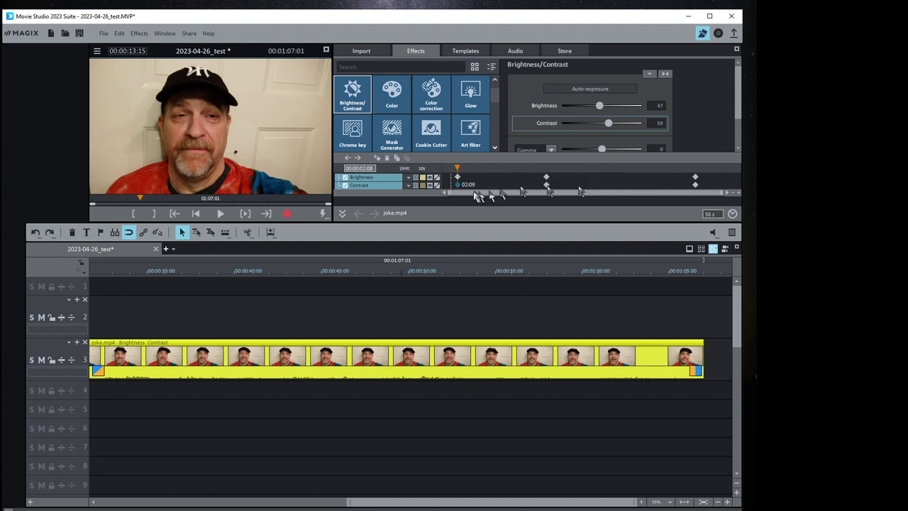
Step: Try automatic Bezier interpolation on the Brightness effects curve
click(437, 178)
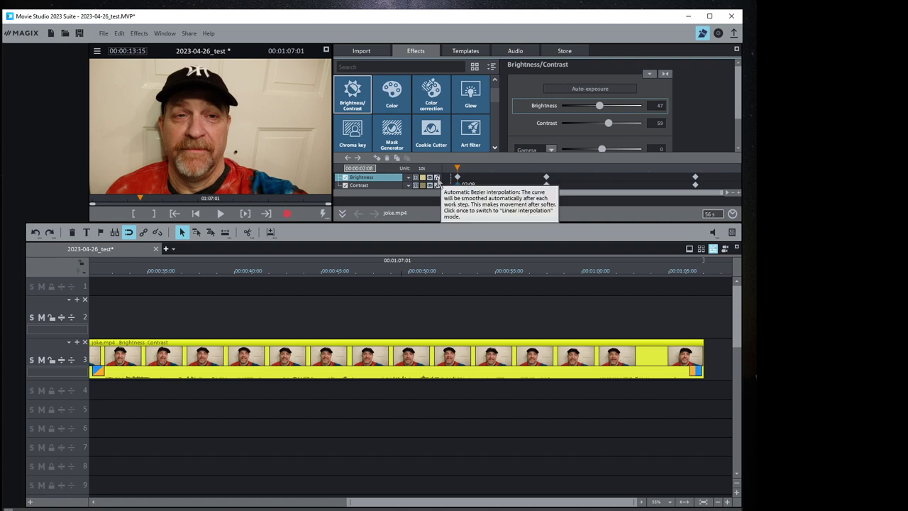
click(438, 177)
click(437, 177)
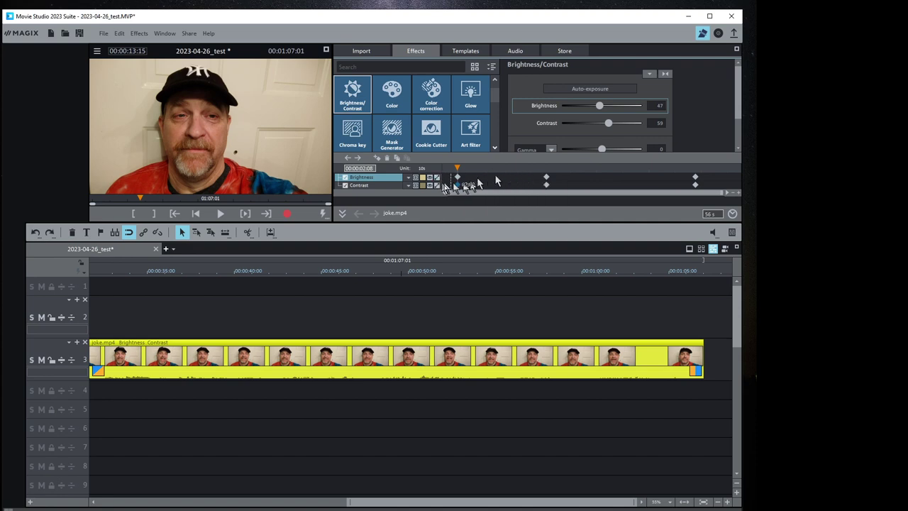
Step: Review the Brightness curve's commands, and open and cancel its effects mask file selection
click(409, 180)
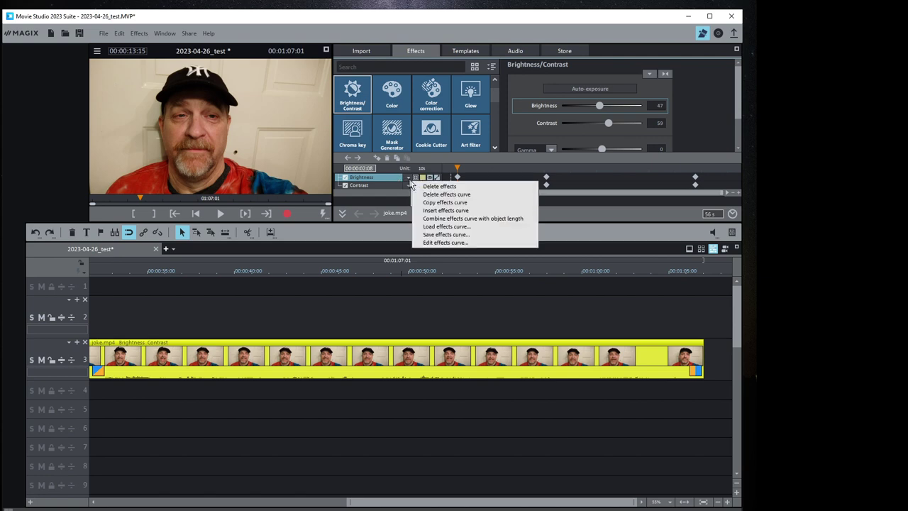
click(446, 210)
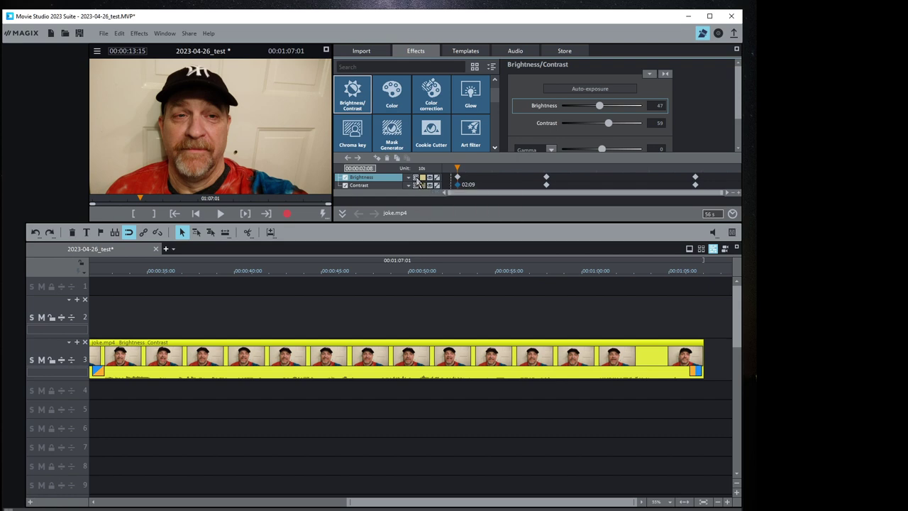
click(418, 180)
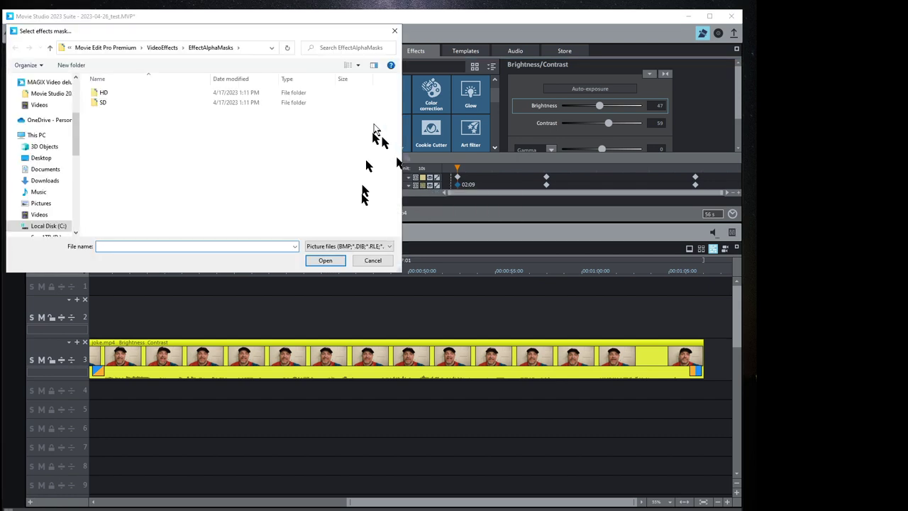
click(372, 260)
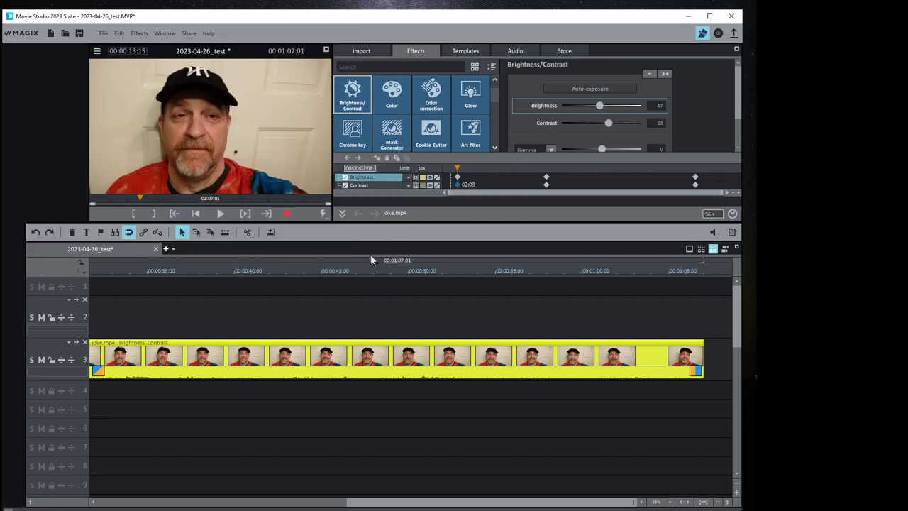
right_click(408, 182)
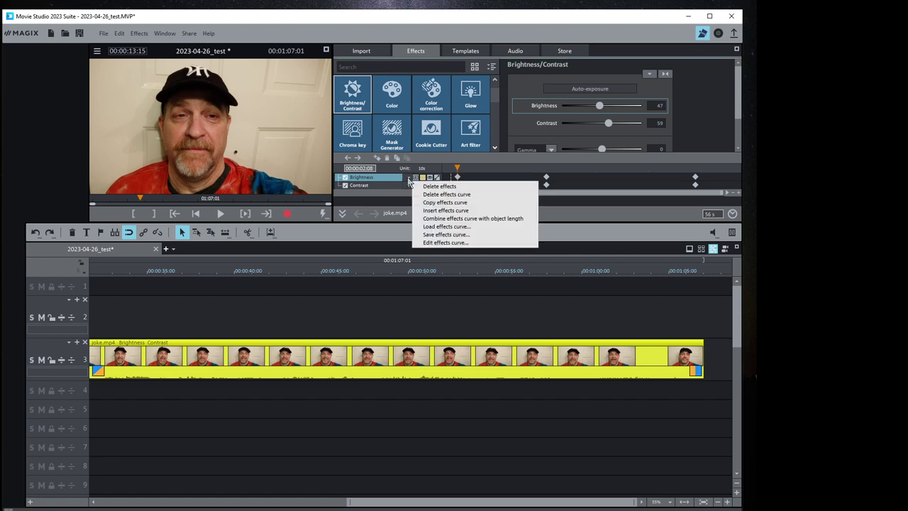
click(433, 218)
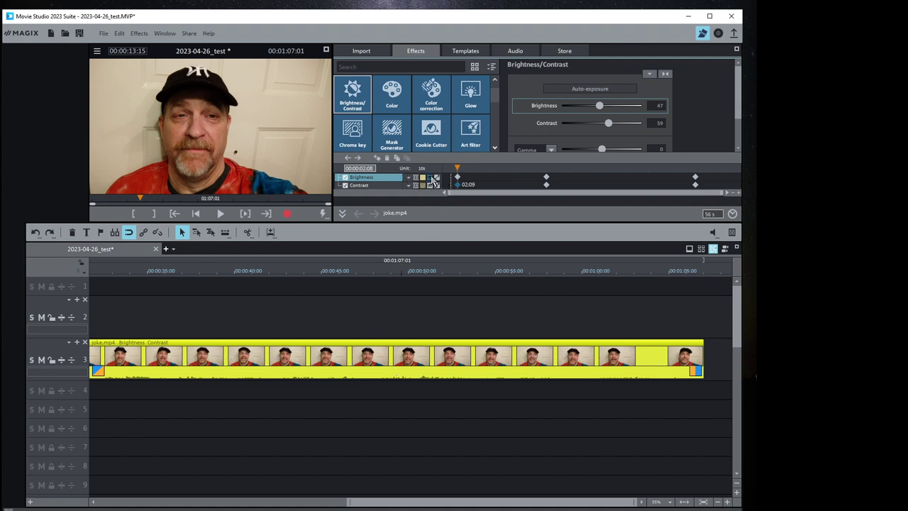
Step: Show the Brightness curve on the joke.mp4 clip, raise its last keyframe on the clip and shift it to 46:28
click(432, 178)
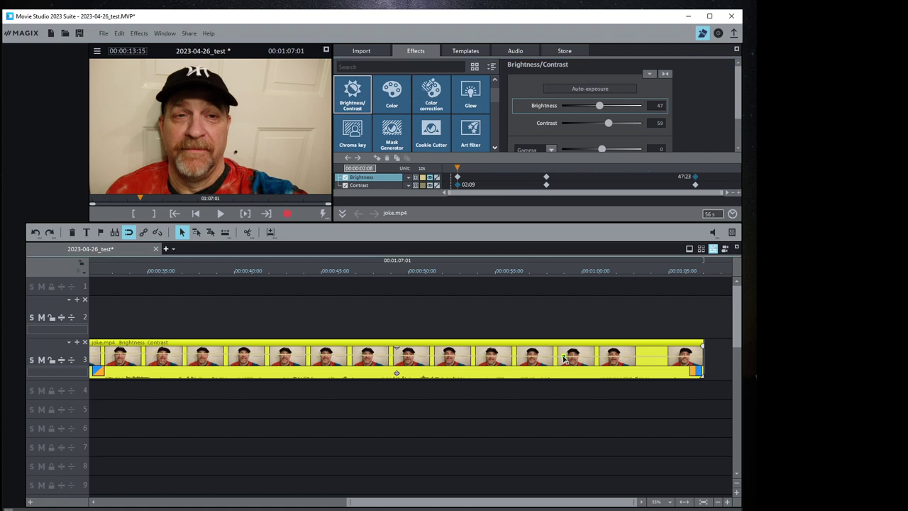
drag(565, 358, 562, 349)
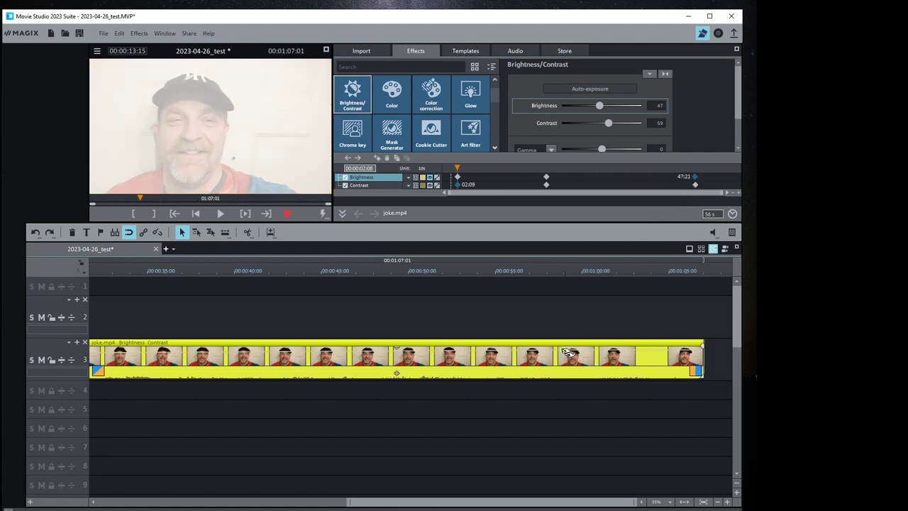
mouse_move(565, 353)
mouse_down()
mouse_move(574, 359)
mouse_move(565, 367)
mouse_move(572, 340)
mouse_move(582, 356)
mouse_move(614, 357)
mouse_move(550, 355)
mouse_up()
Step: Raise the middle Brightness keyframe on the joke.mp4 clip's curve, and shift it in time to 18:24, then 19:10
drag(428, 501, 292, 503)
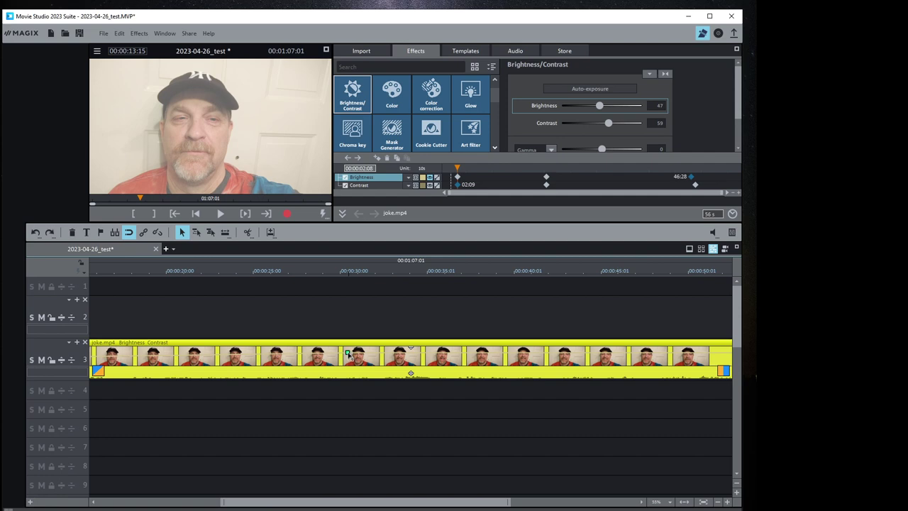
mouse_move(347, 353)
mouse_down()
mouse_move(340, 377)
mouse_move(341, 338)
mouse_move(340, 355)
mouse_up()
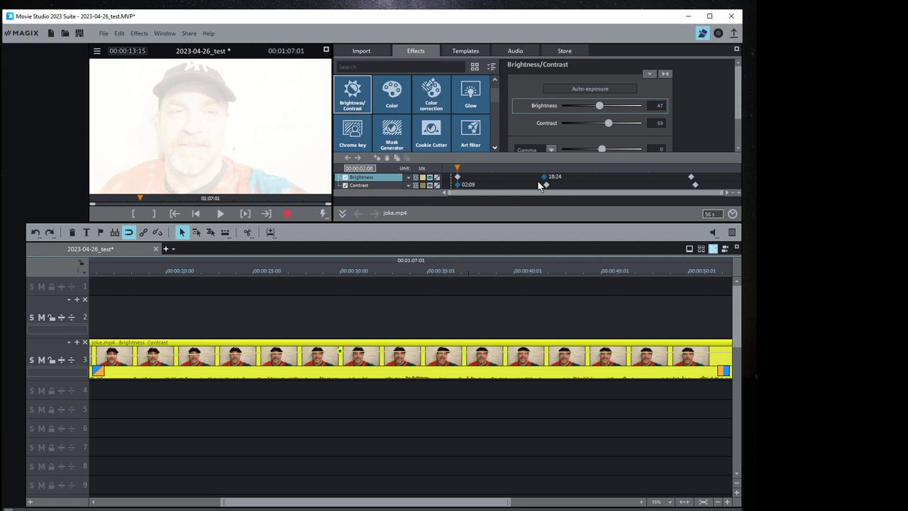
drag(543, 177, 547, 181)
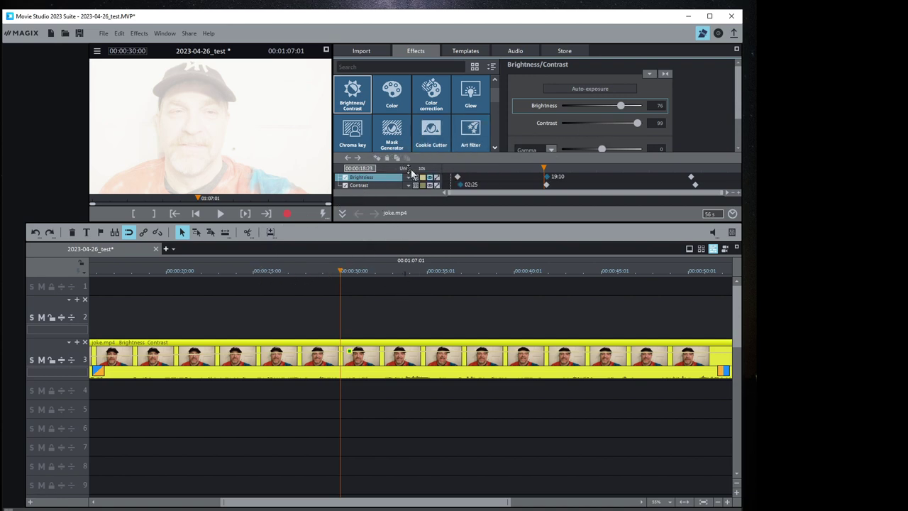
Step: Delete all Brightness and Contrast keyframes from the joke.mp4 clip
click(388, 159)
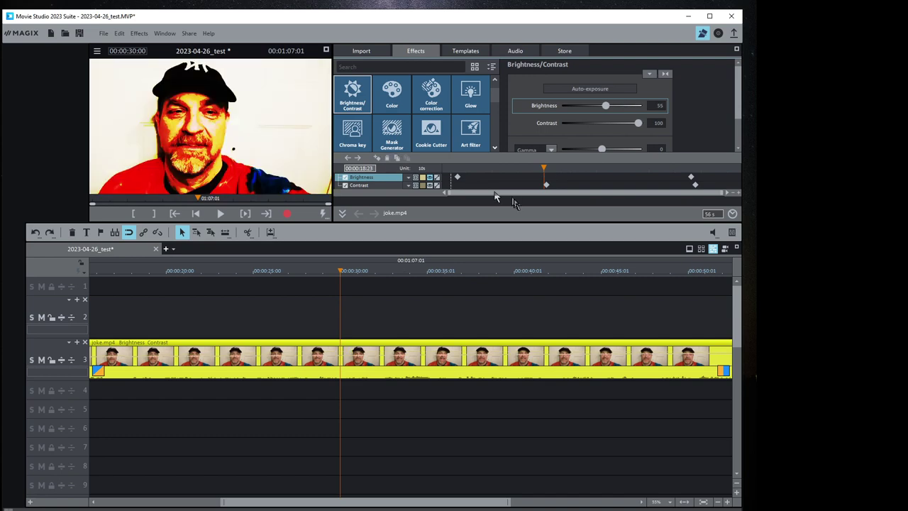
click(547, 184)
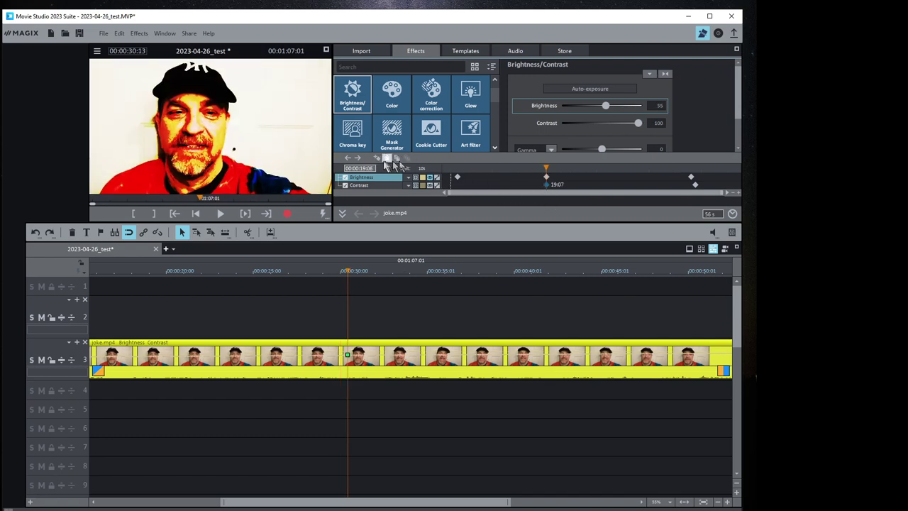
click(388, 159)
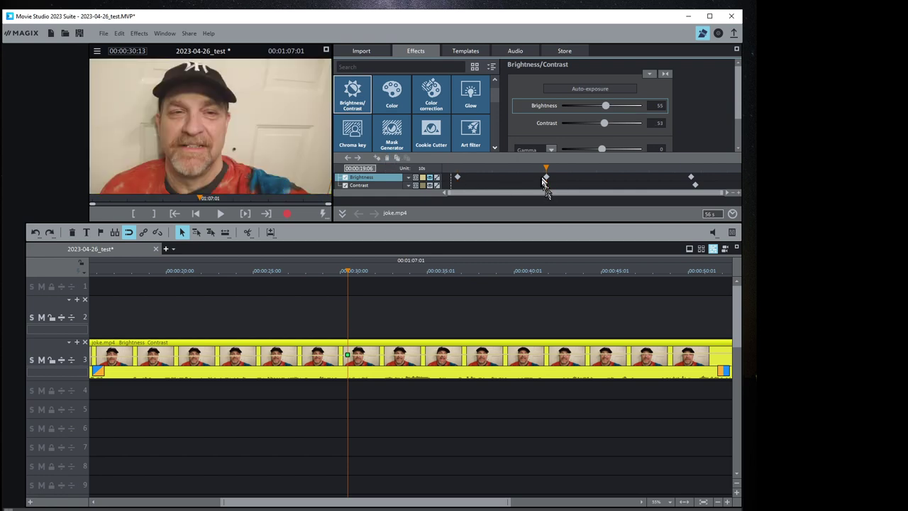
click(458, 177)
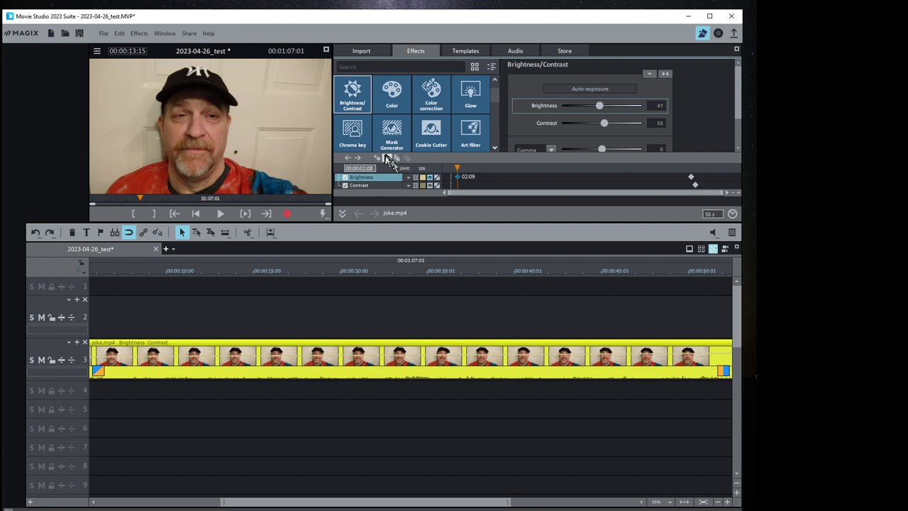
click(693, 182)
click(397, 157)
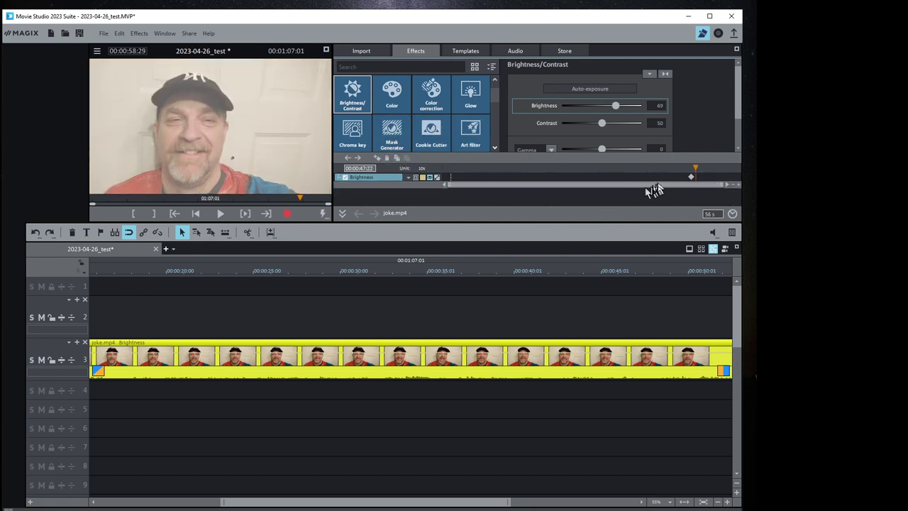
click(691, 177)
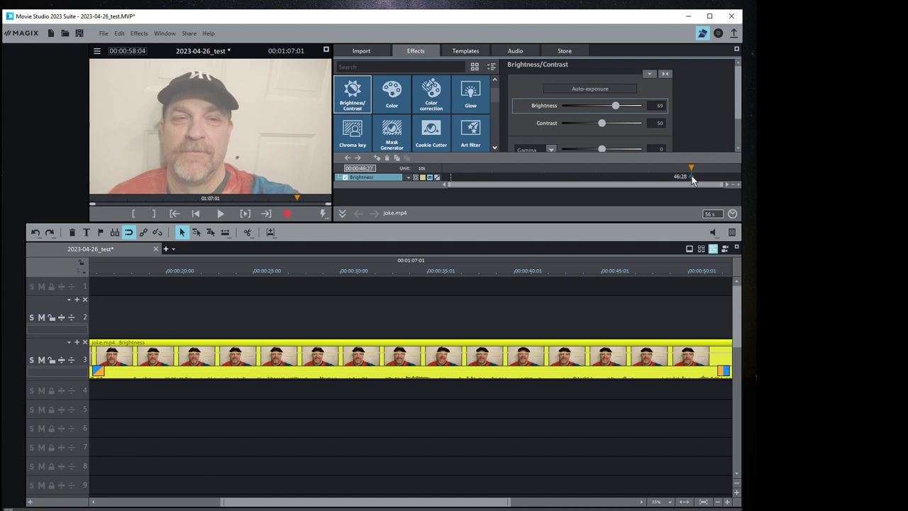
click(386, 158)
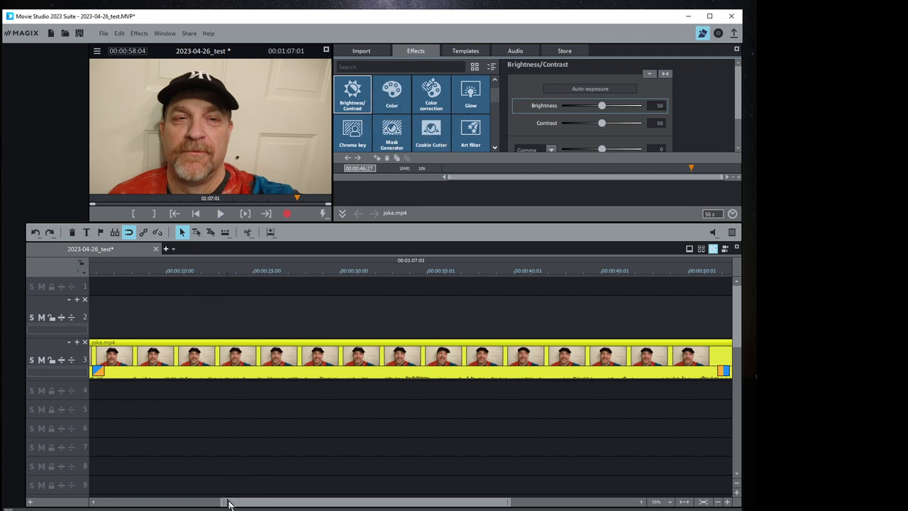
Step: Set the clip's volume to 36 in the General audio effects and add a Volume keyframe at clip time 00:00:46:27
scroll(394, 126, down, 6)
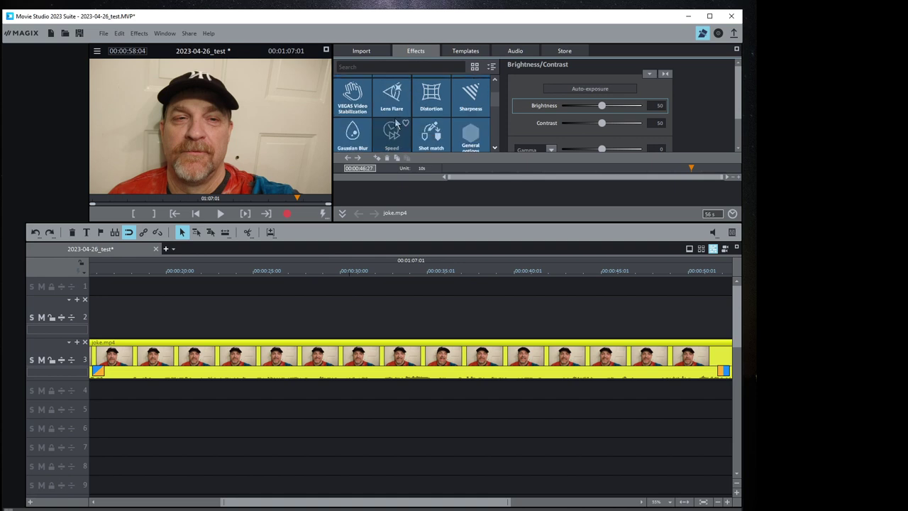
scroll(395, 122, down, 8)
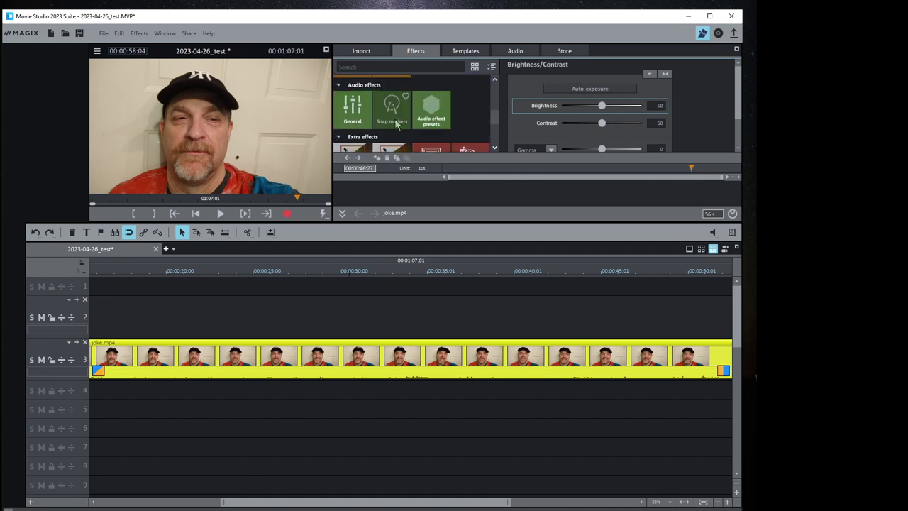
click(357, 110)
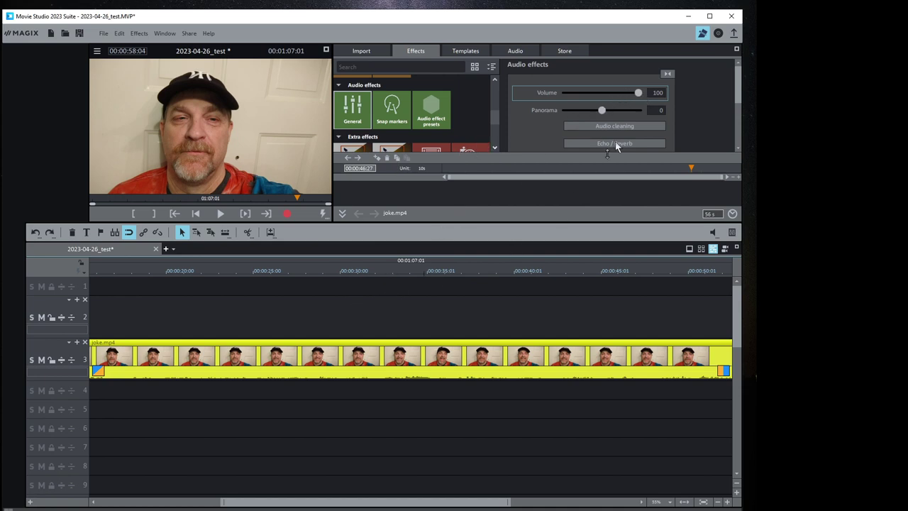
drag(640, 95, 627, 96)
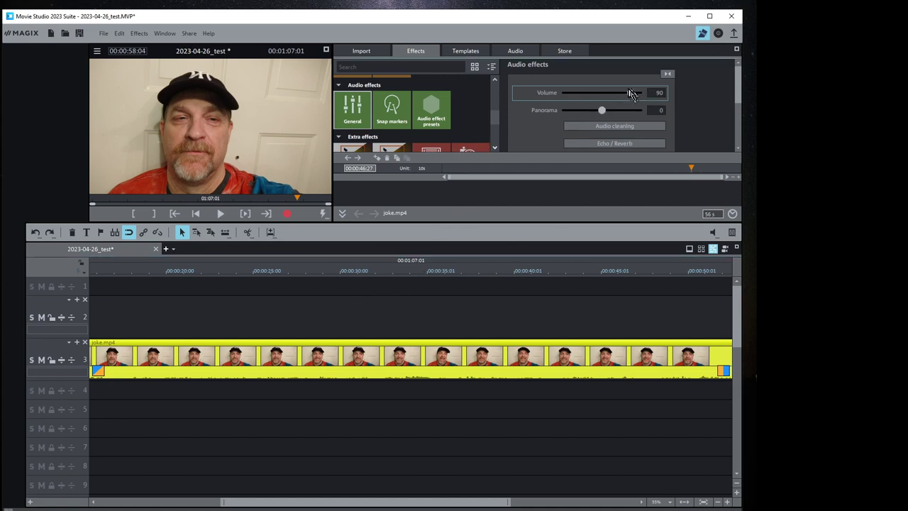
double_click(630, 95)
drag(637, 96, 596, 94)
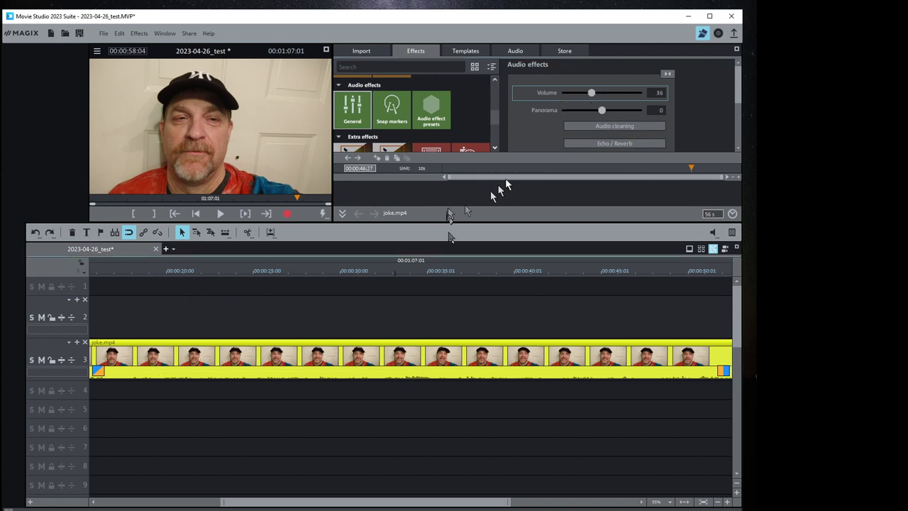
click(377, 157)
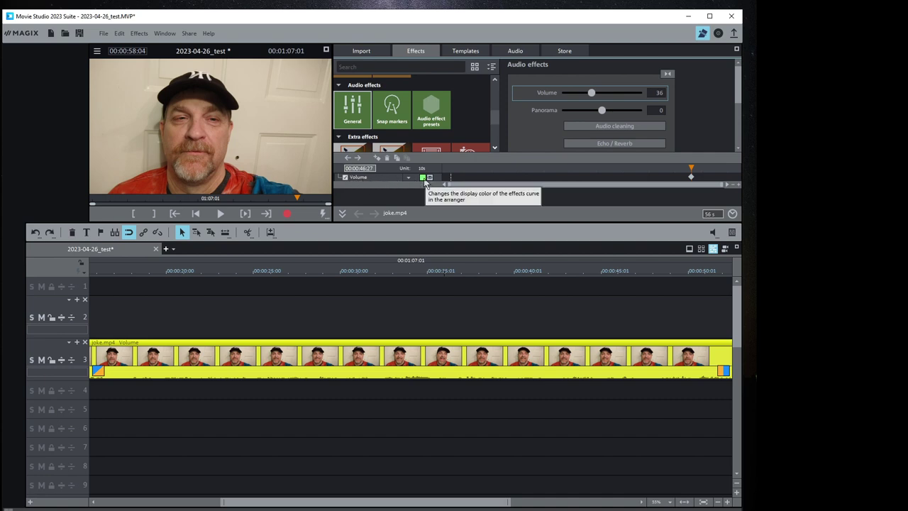
Step: Examine the display color options for the Volume effects curve and keep the light green color
click(424, 177)
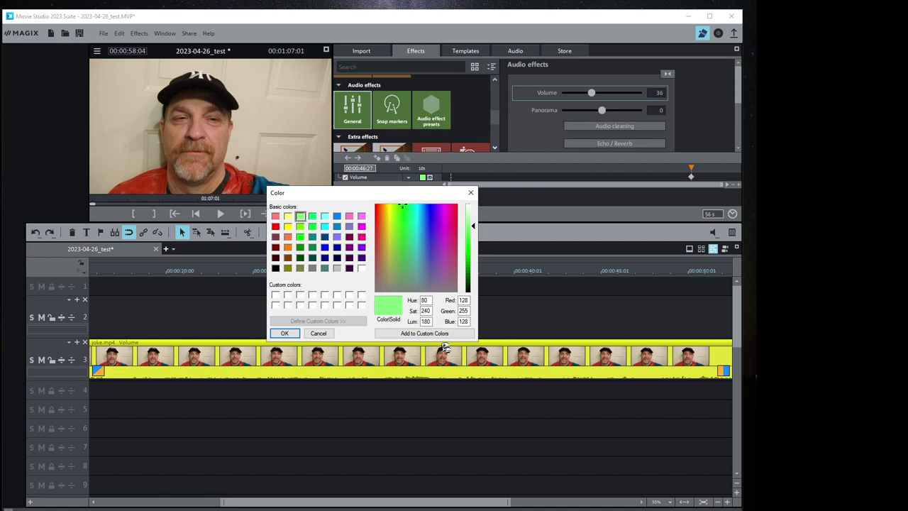
click(471, 192)
click(423, 177)
click(290, 334)
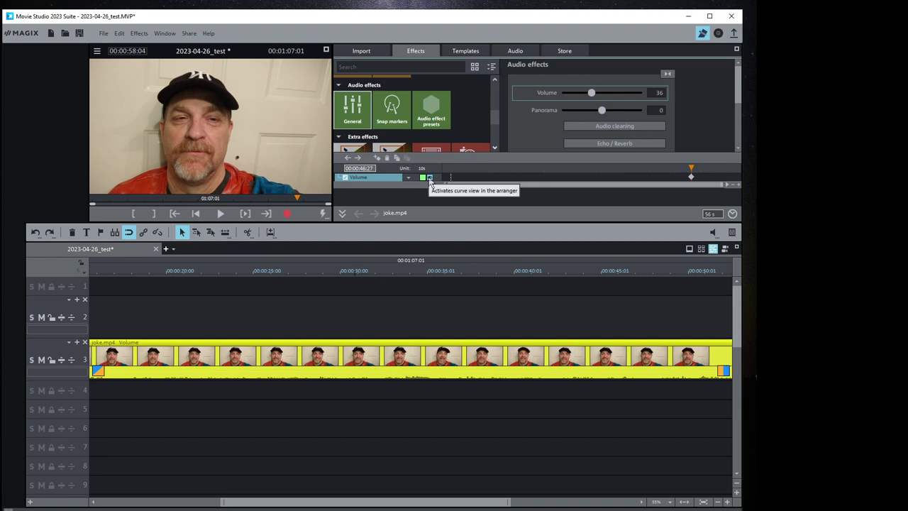
Step: Show the Volume curve on the joke.mp4 clip, add a Volume keyframe at clip time 00:00:19:15 and raise it near the clip's top edge
click(430, 177)
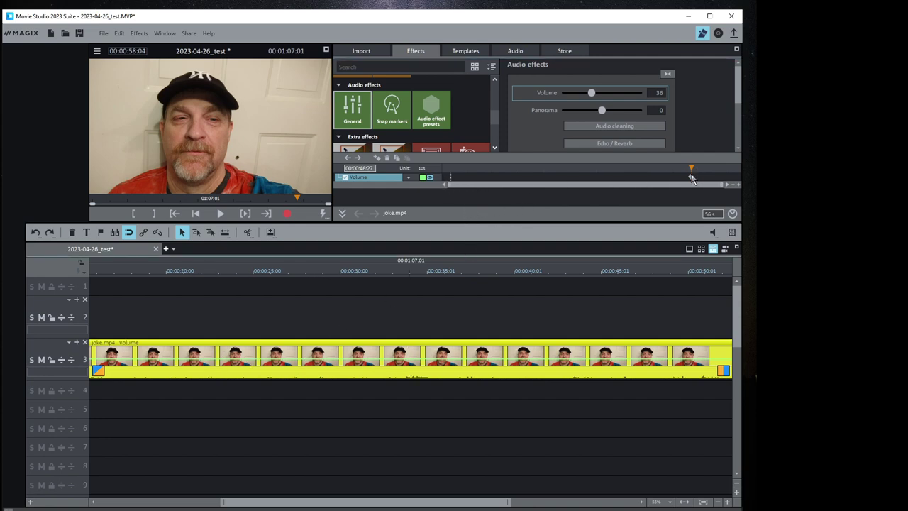
drag(692, 179, 422, 169)
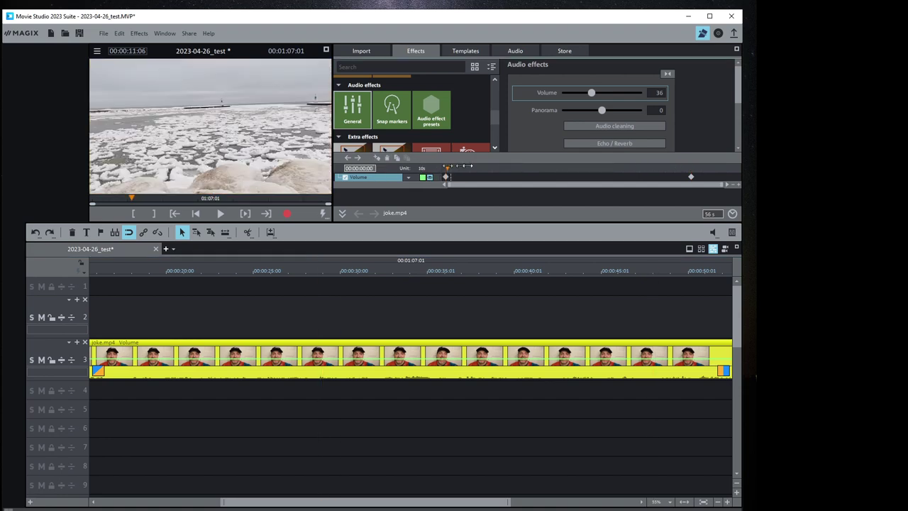
click(547, 167)
click(395, 159)
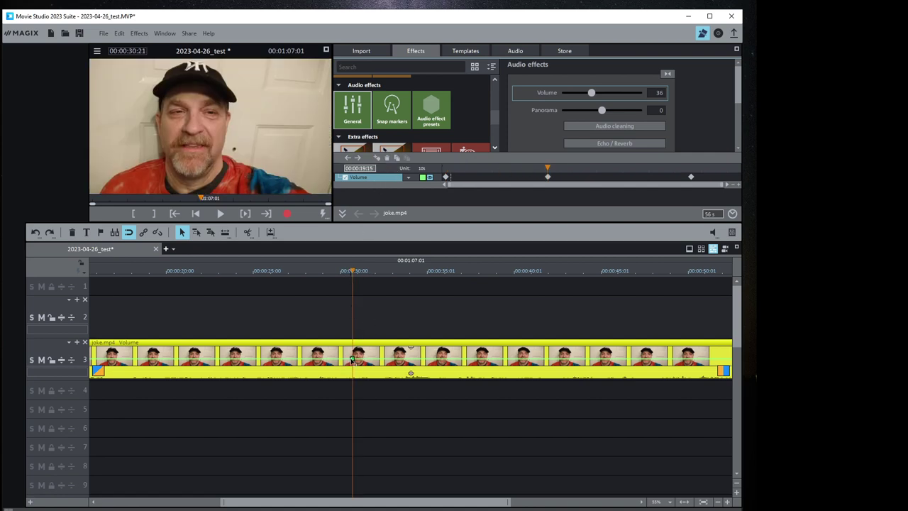
drag(353, 360, 353, 343)
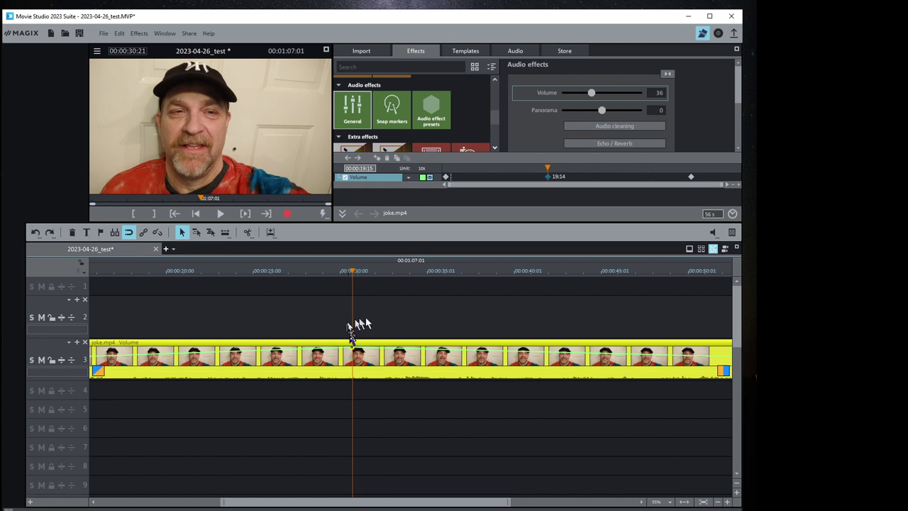
Step: Add a Volume keyframe to joke.mp4 at clip time 00:00:28:14 and pull it down on the curve, shifting it to about 28:08
click(594, 169)
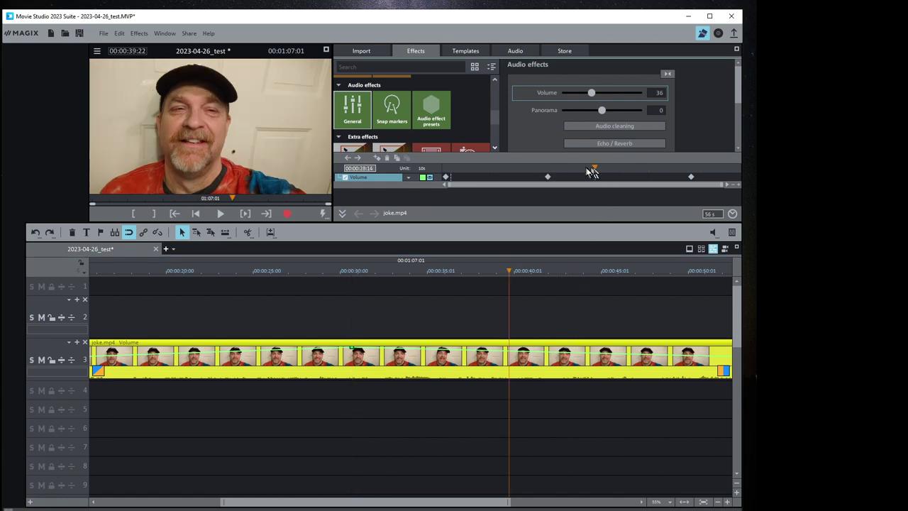
click(377, 157)
drag(507, 351, 505, 364)
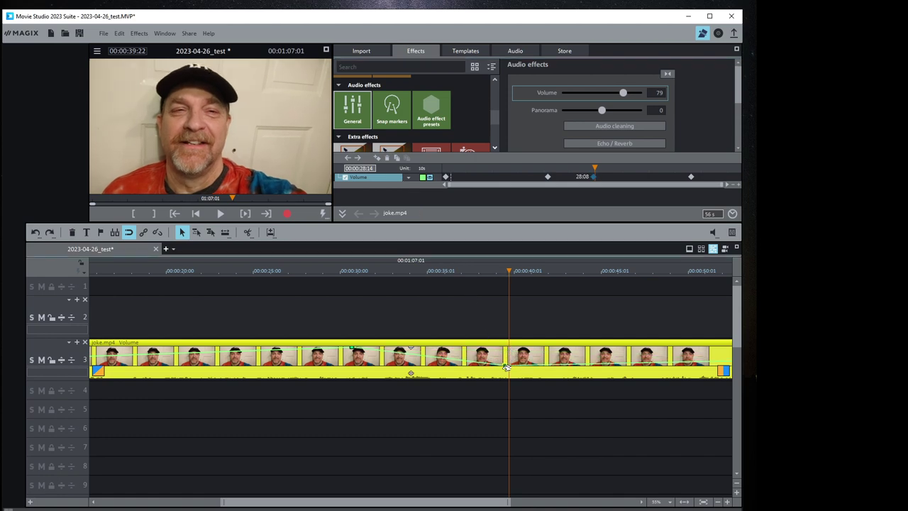
Step: Add a Volume keyframe to joke.mp4 at clip time 00:00:32:05 and raise it to about the height of the 19:14 keyframe
click(574, 274)
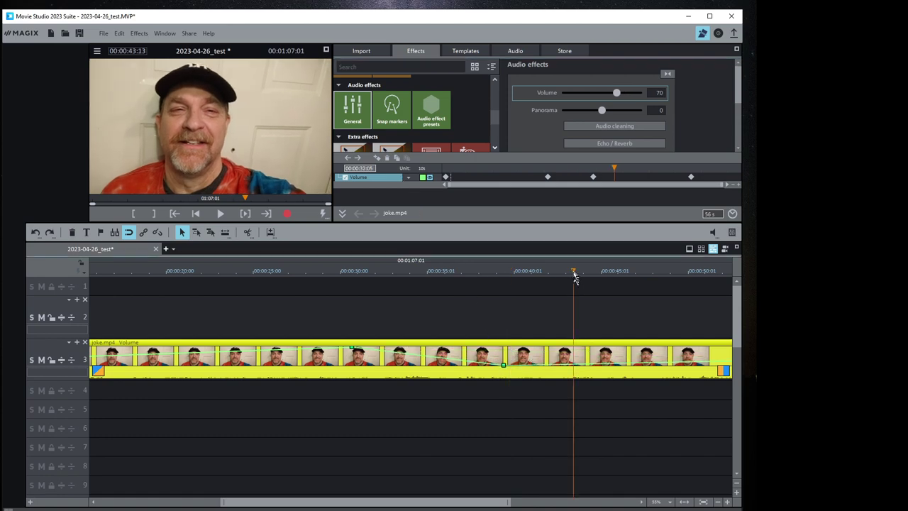
click(378, 157)
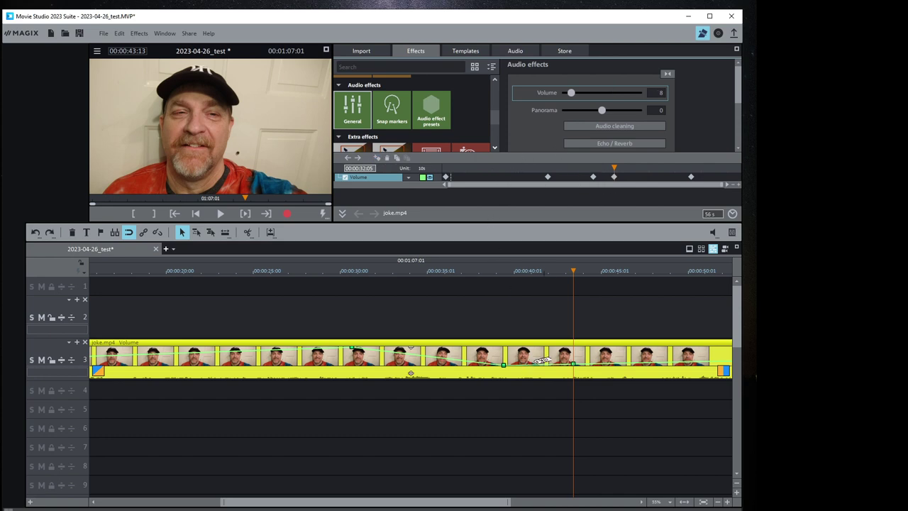
drag(574, 366, 574, 348)
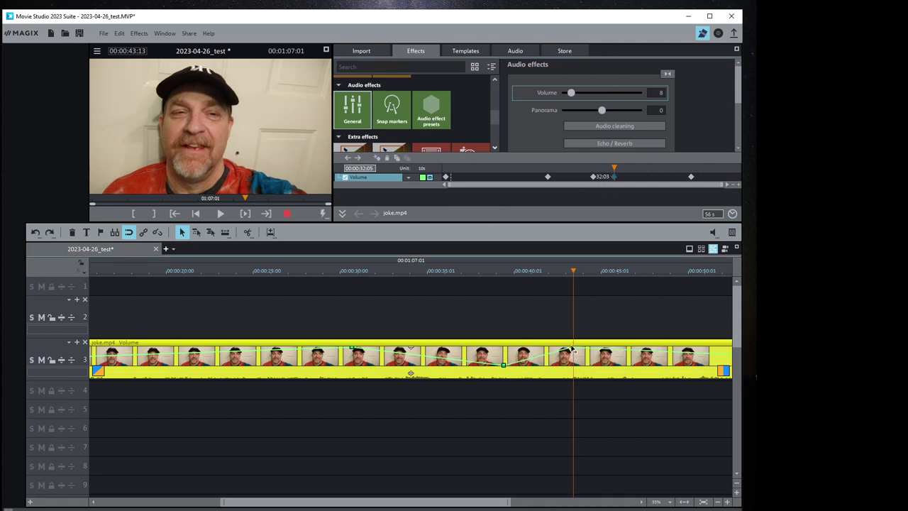
drag(576, 95, 587, 95)
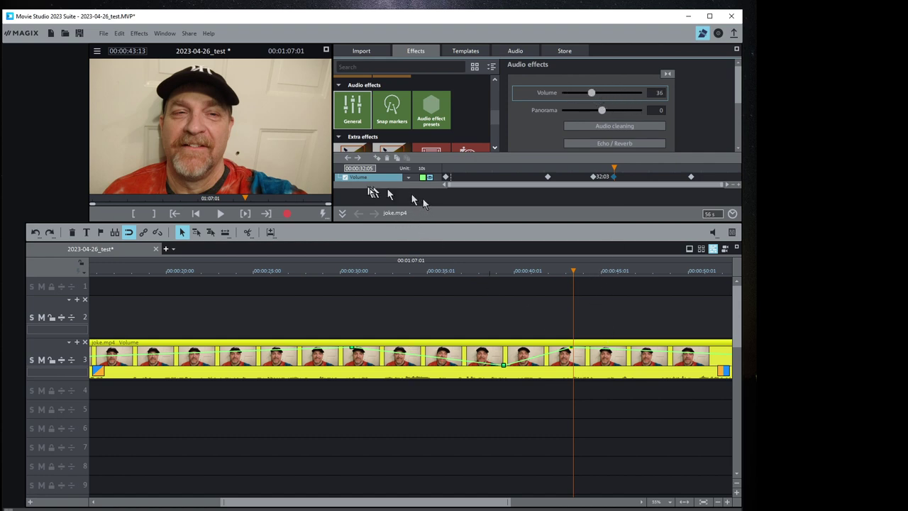
Step: Play the project from 00:00:29:11 to hear the keyframed volume dip, stopping just after 00:00:38:10
click(329, 271)
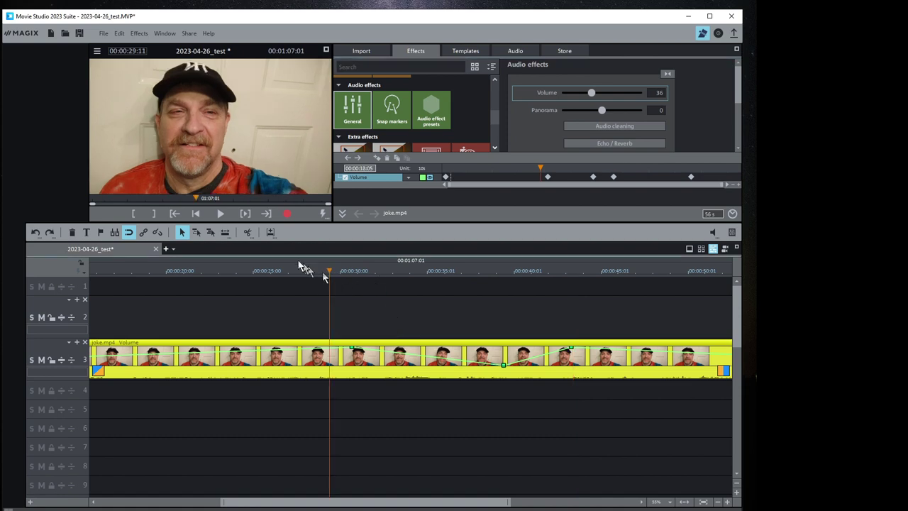
click(220, 214)
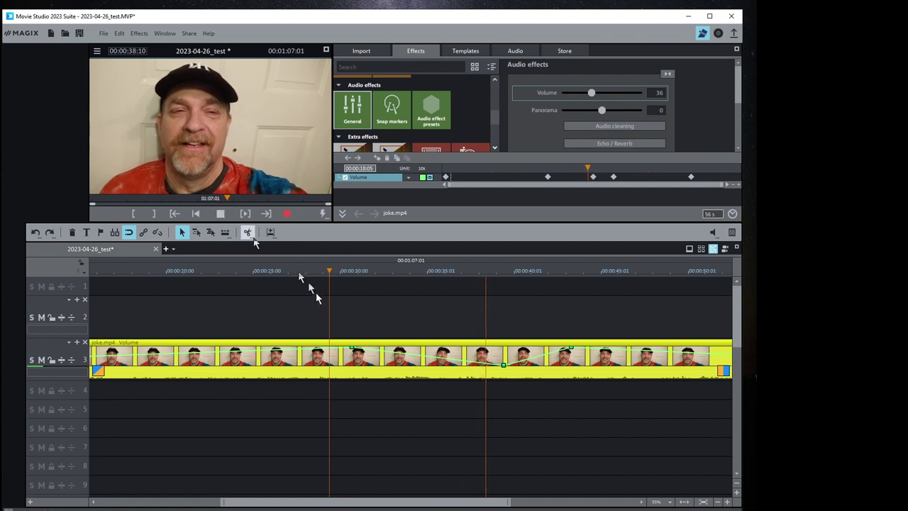
click(221, 213)
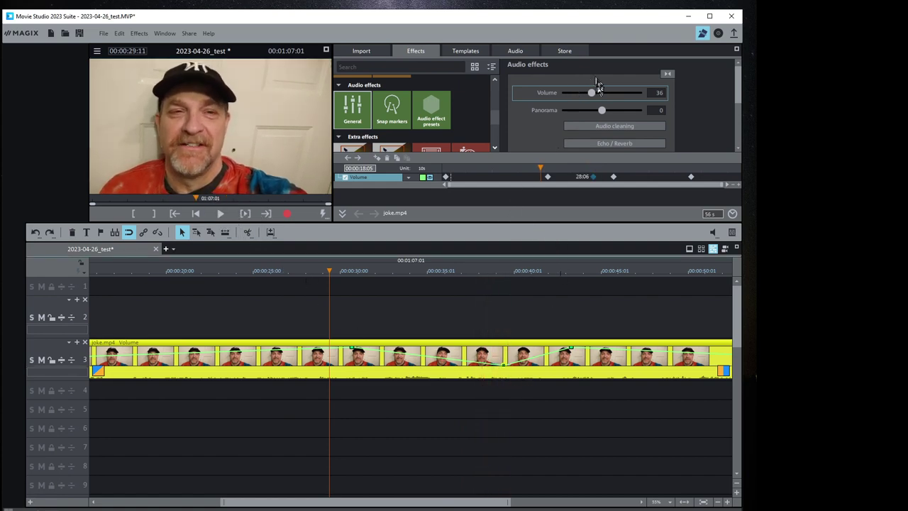
Step: Set the Volume slider to 100 with the 28:06 keyframe selected, and return to the clip's first Volume keyframe
drag(593, 93, 670, 99)
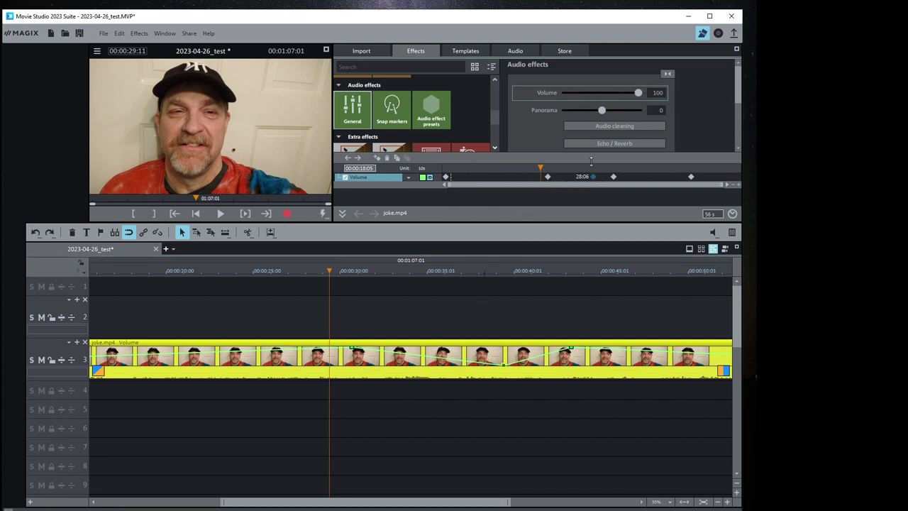
drag(595, 173, 515, 169)
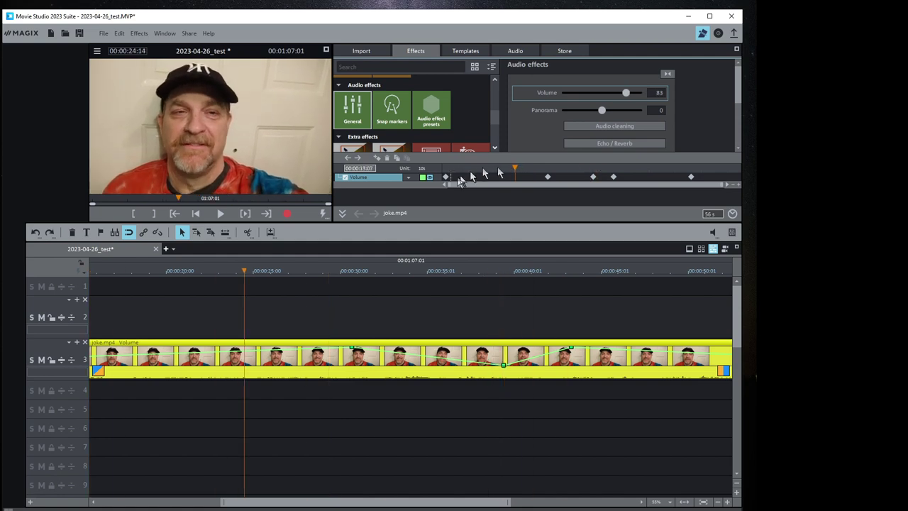
click(347, 158)
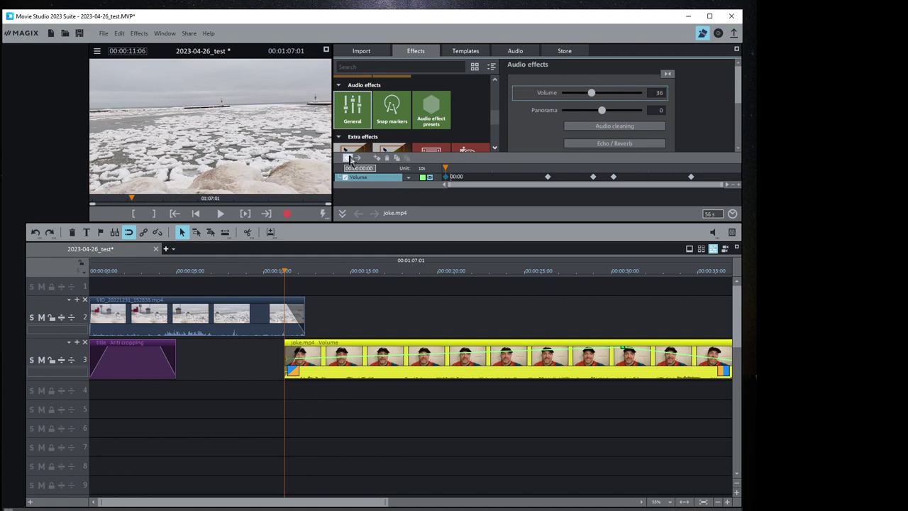
Step: Step forward through the Volume keyframes, setting the volume to 0 at the 28:06 keyframe and continuing to the one at 32:03
click(359, 159)
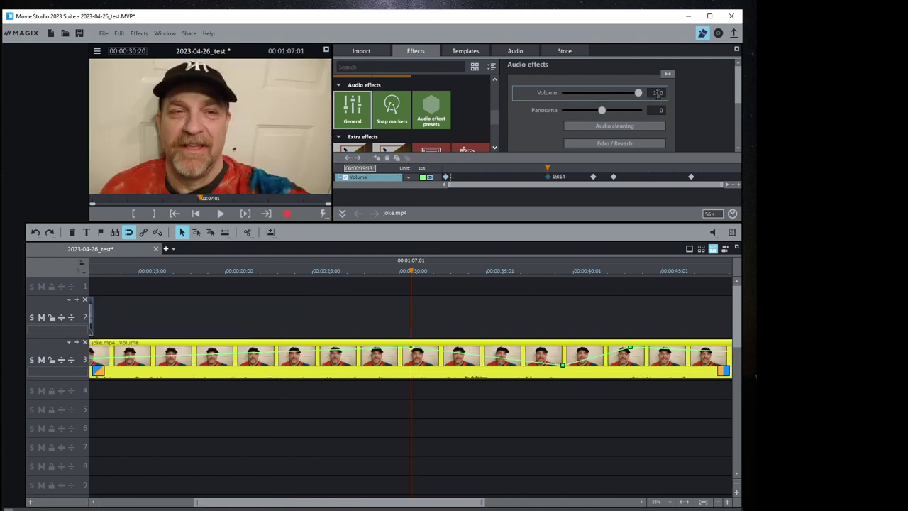
click(359, 158)
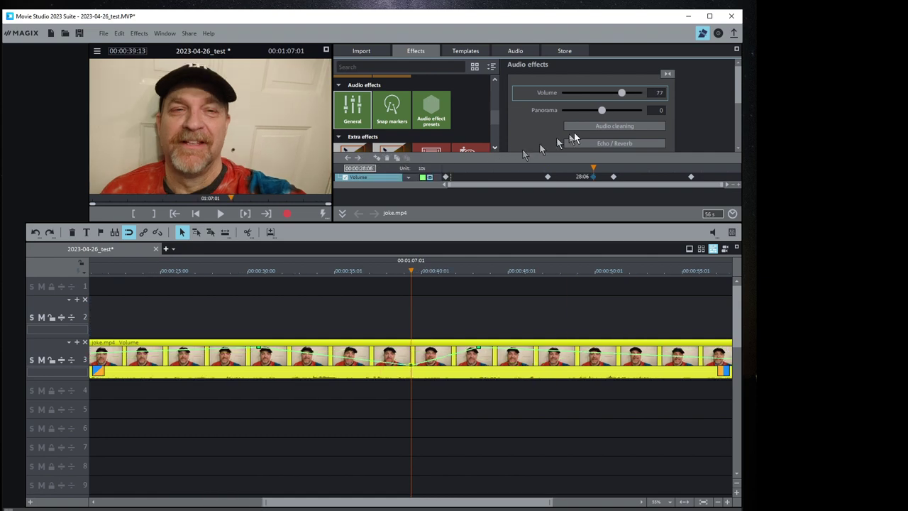
drag(594, 92, 561, 92)
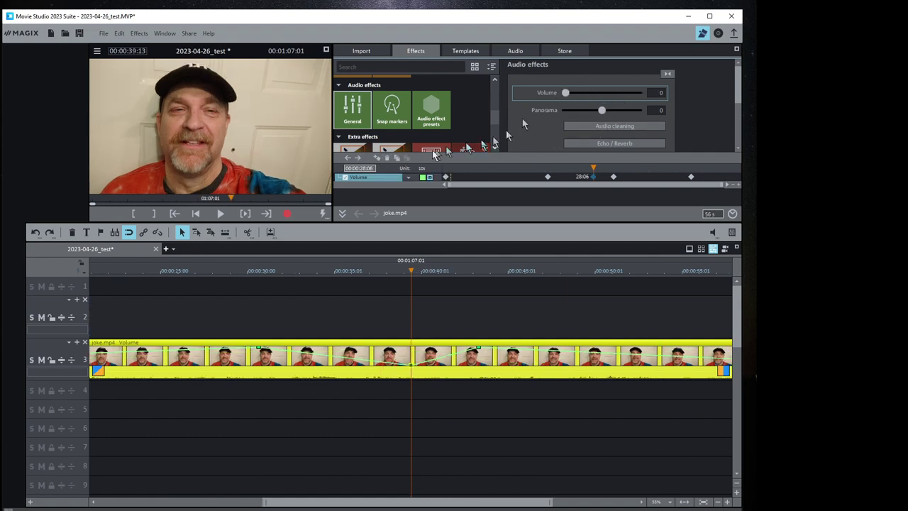
click(353, 162)
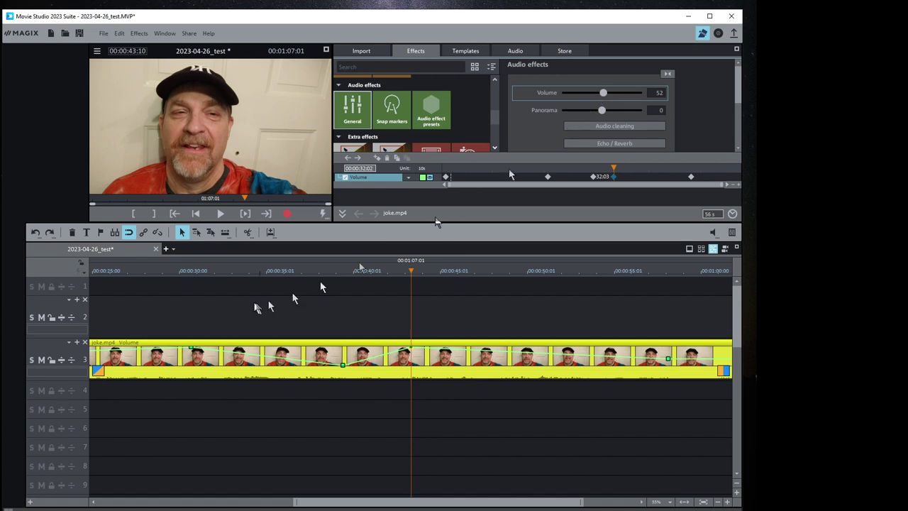
Step: Play the project from 00:00:29:18 past 00:00:44:01 to check the adjusted volume changes
click(173, 272)
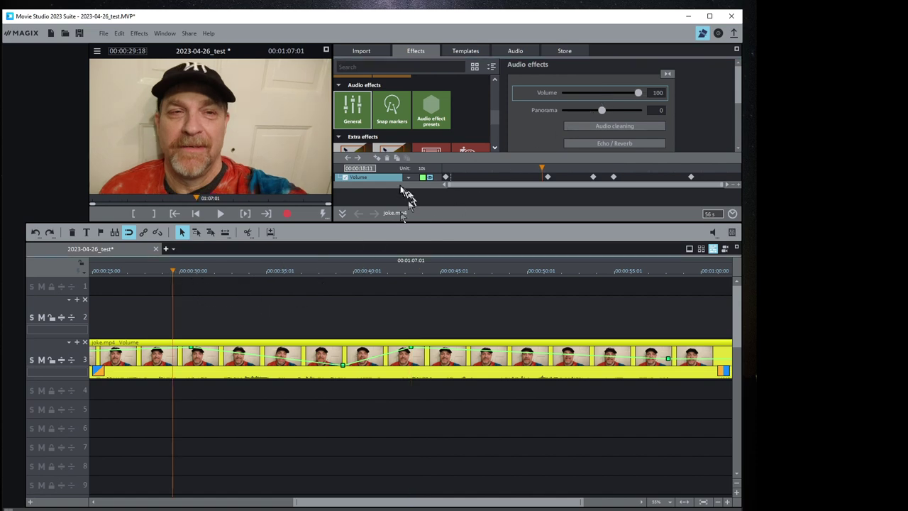
click(219, 215)
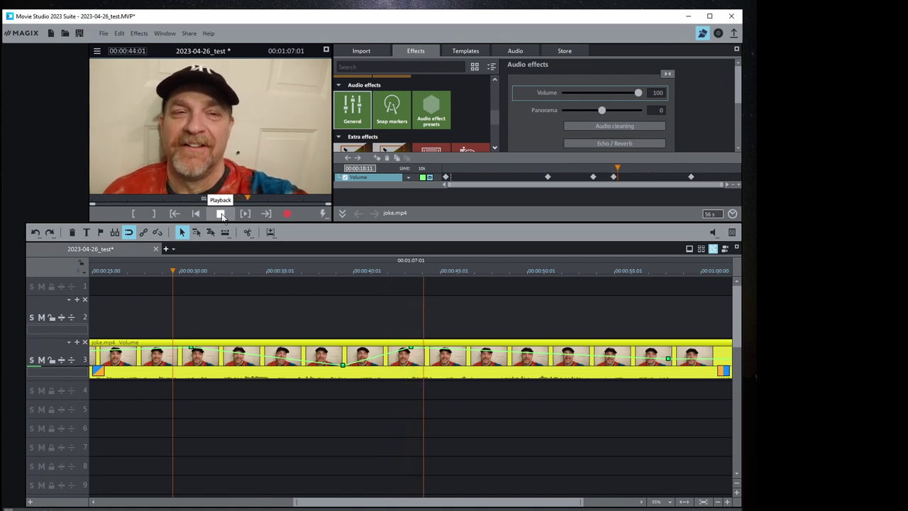
click(221, 214)
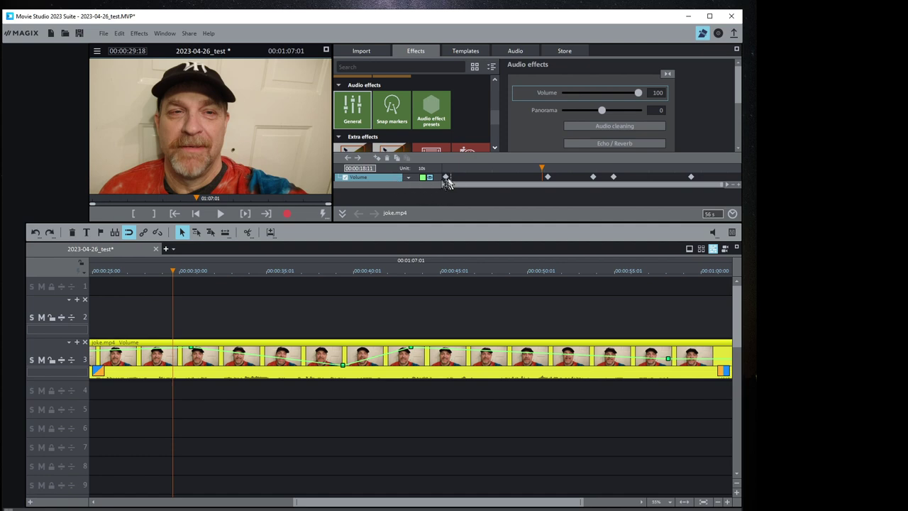
Step: Delete all Volume keyframes from the joke.mp4 clip
right_click(371, 177)
click(357, 183)
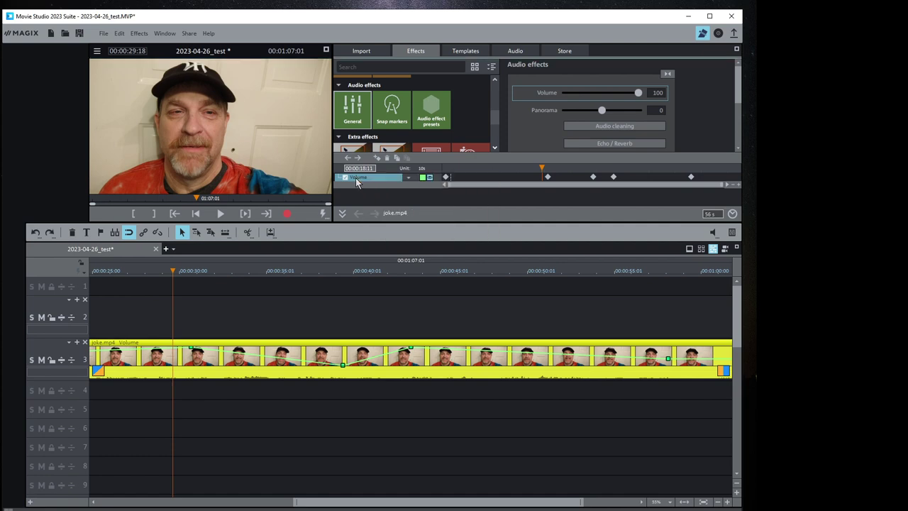
right_click(357, 181)
click(384, 184)
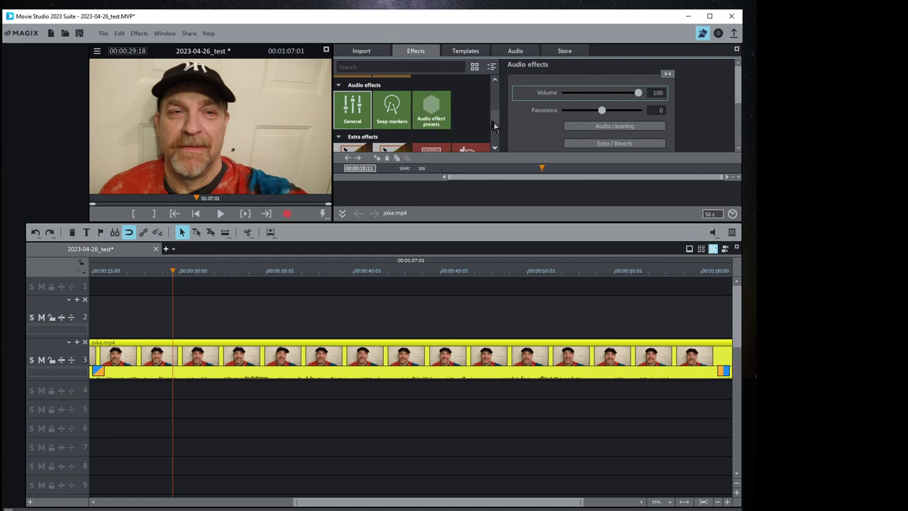
Step: Move joke.mp4 earlier on track 3 toward the title, and extend the end of VID_20221231_152838.mp4 to a length of about 42 s
mouse_move(496, 123)
mouse_down()
mouse_move(499, 99)
mouse_move(500, 127)
mouse_move(502, 111)
mouse_up()
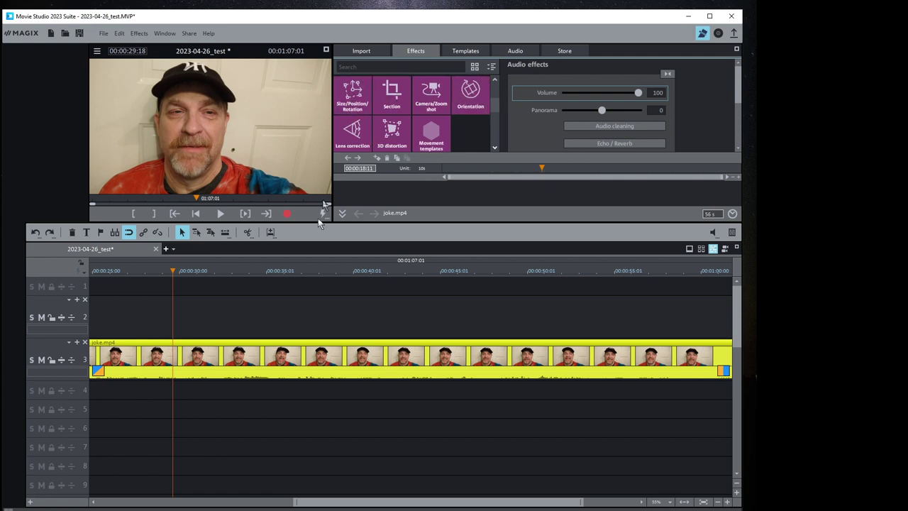
drag(293, 501, 92, 501)
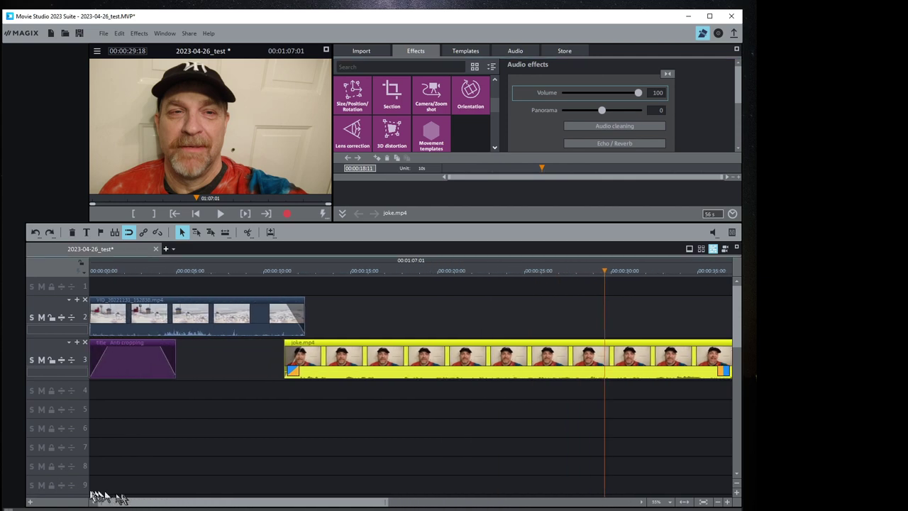
click(142, 358)
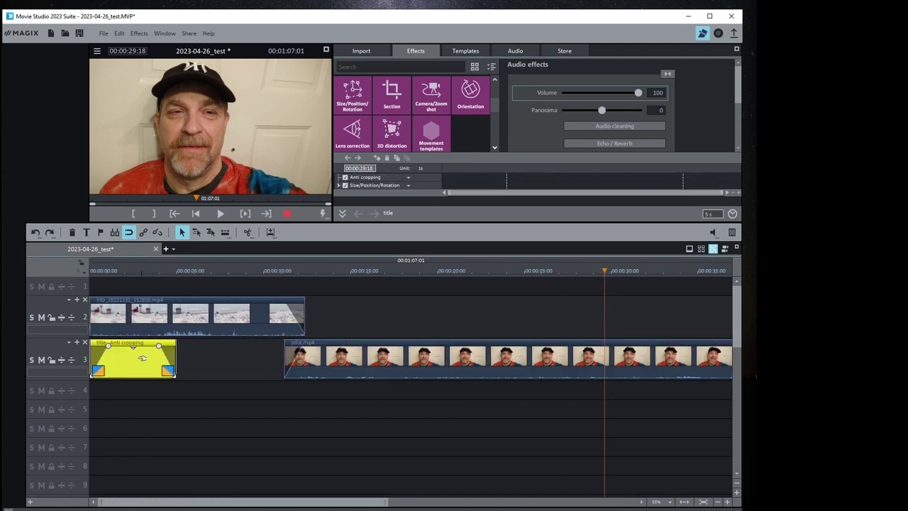
drag(351, 359, 255, 357)
drag(304, 317, 676, 321)
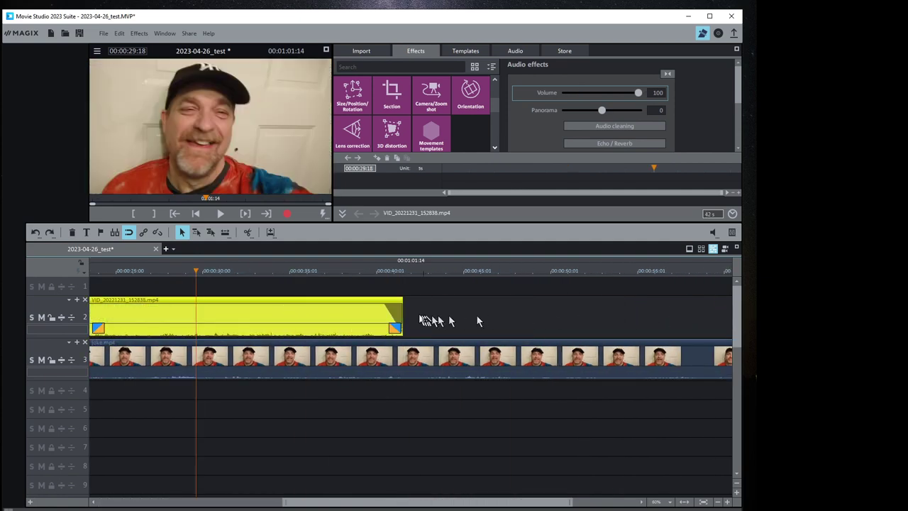
Step: Slide joke.mp4 further left so it overlaps the title's end, and move the title clip down to track 4
click(373, 370)
drag(373, 370, 320, 468)
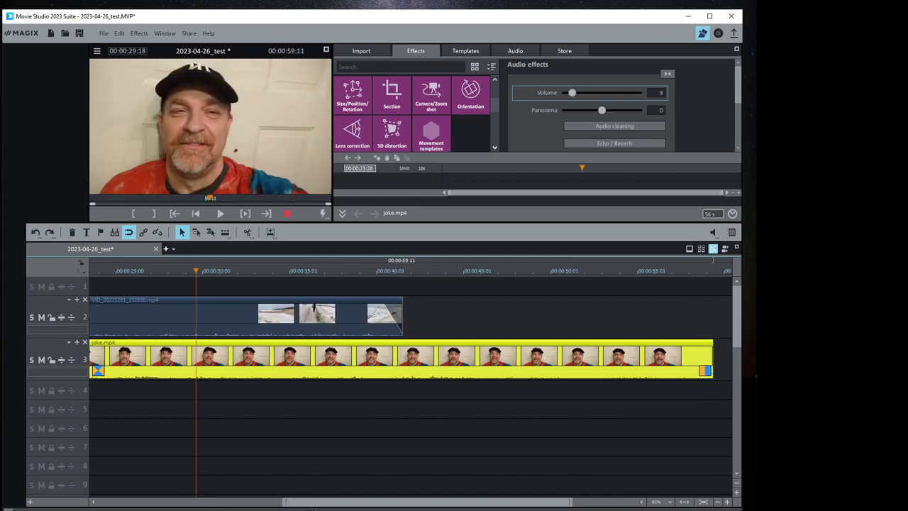
drag(323, 506, 92, 502)
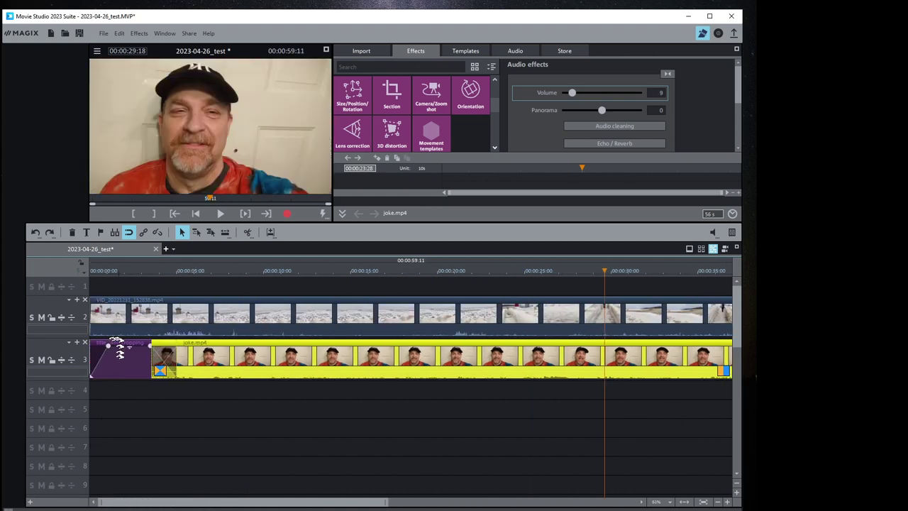
drag(113, 352, 117, 391)
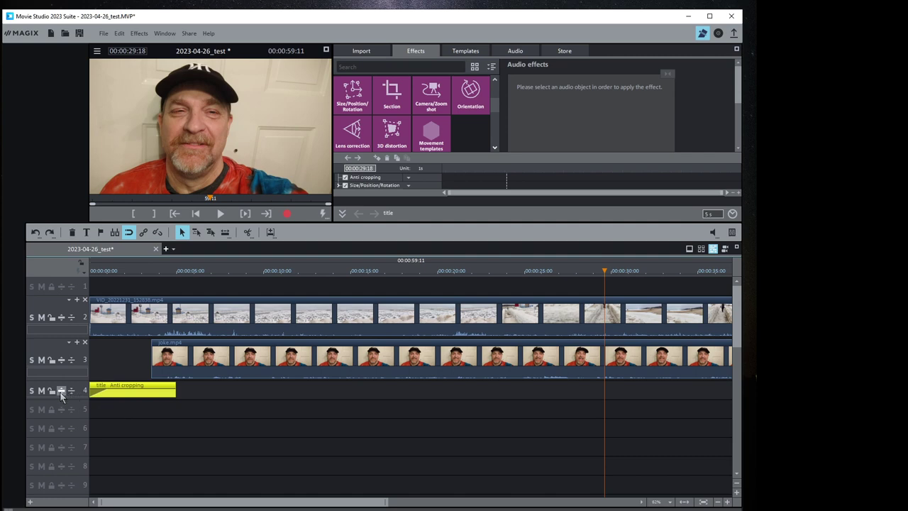
Step: Align joke.mp4 with the start of track 3 and place the playhead at 00:00:01:19 to preview the stacked title
drag(196, 362, 138, 355)
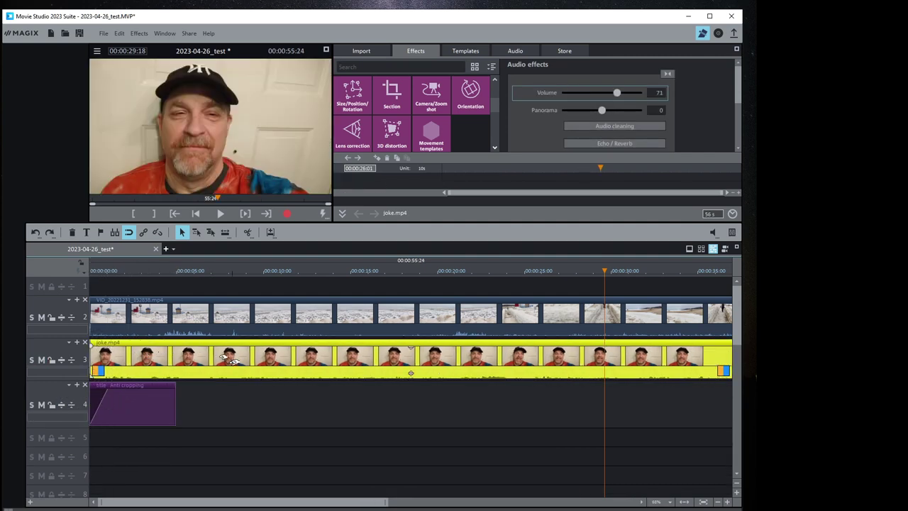
click(119, 443)
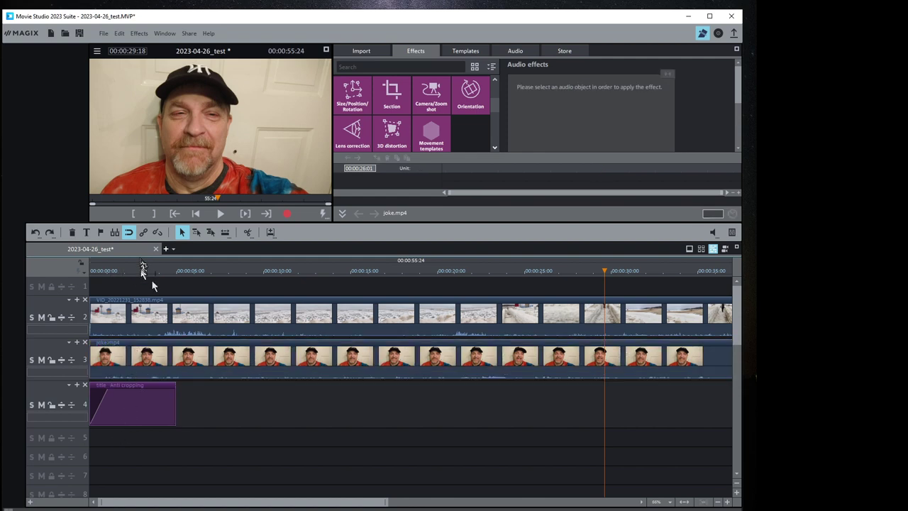
click(119, 271)
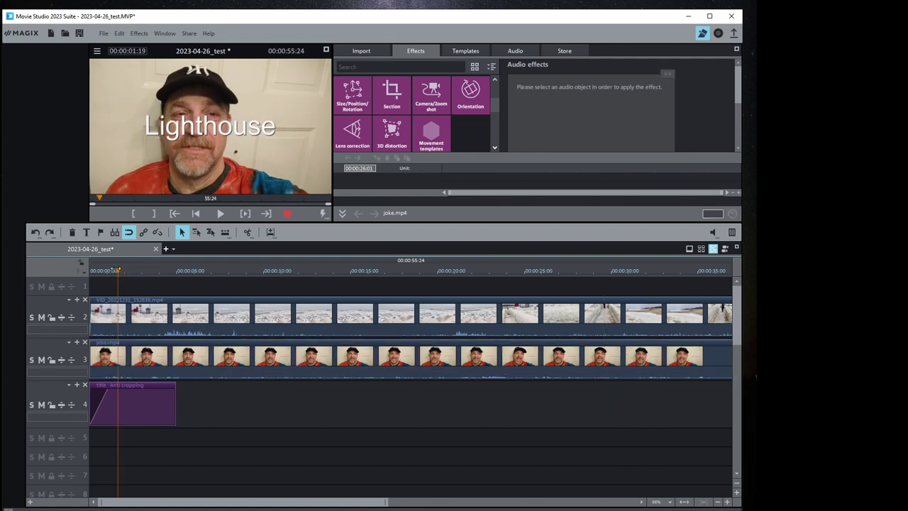
Step: Place the playhead at 00:00:01:24 and open the Chroma key effect for the joke.mp4 clip on track 3
drag(116, 270, 122, 265)
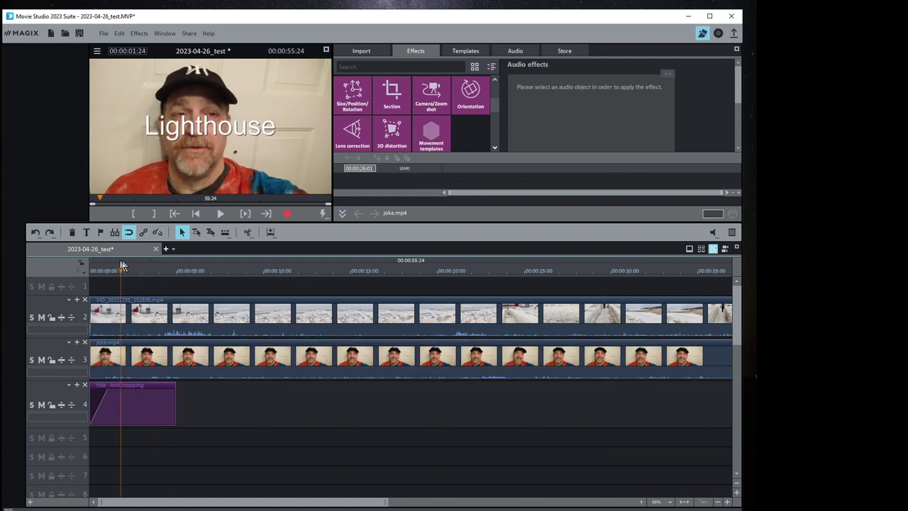
click(152, 360)
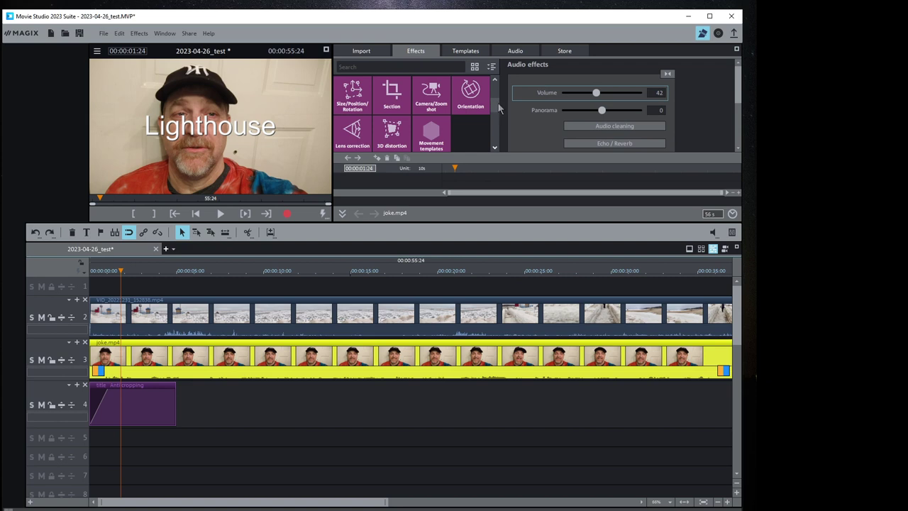
drag(499, 108, 496, 99)
scroll(495, 96, down, 1)
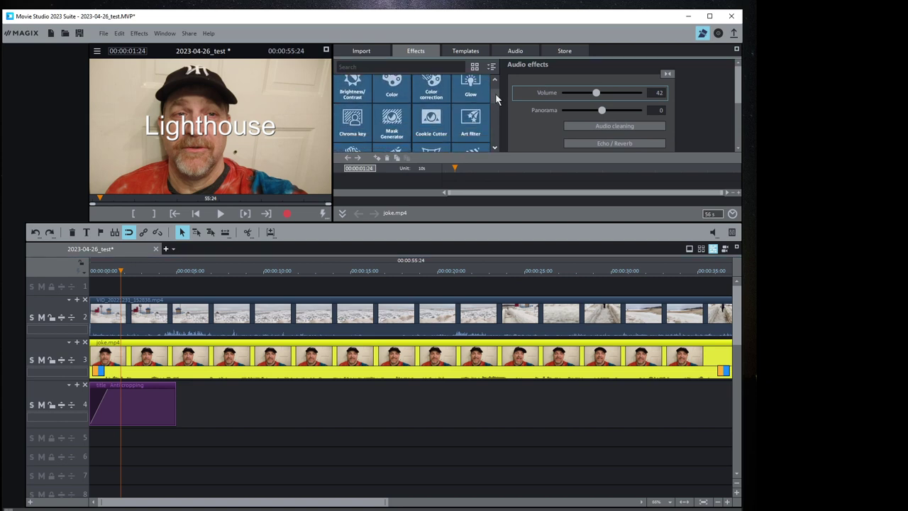
click(353, 132)
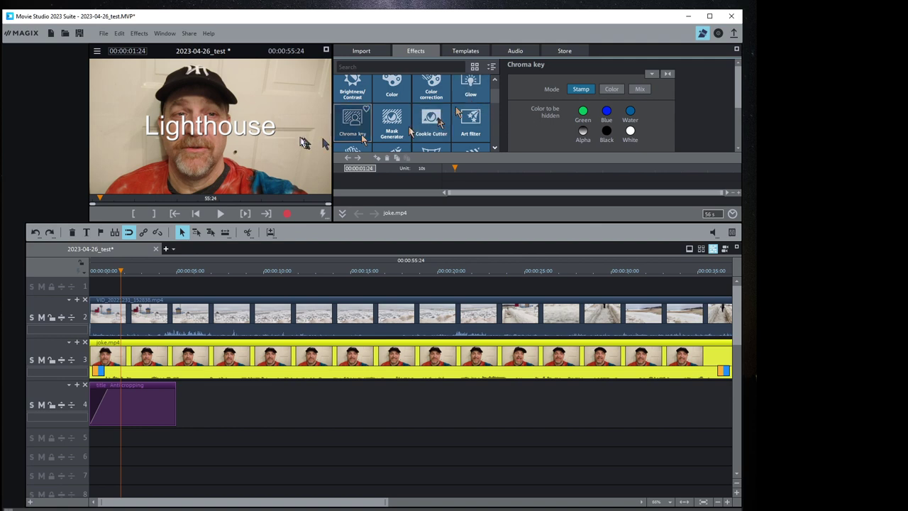
Step: Try the Blue, White and Black chroma keys on joke.mp4, reducing the White key's threshold to just below the middle of its range
click(583, 113)
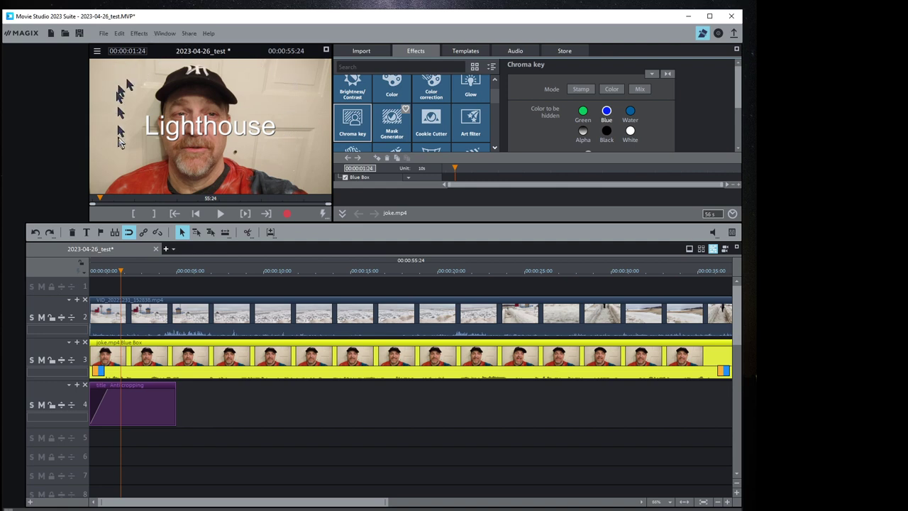
click(630, 132)
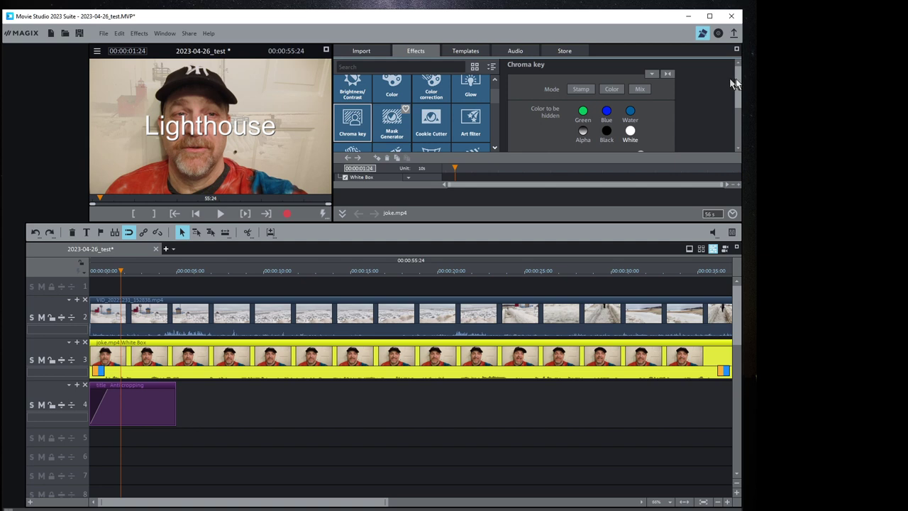
drag(741, 83, 741, 113)
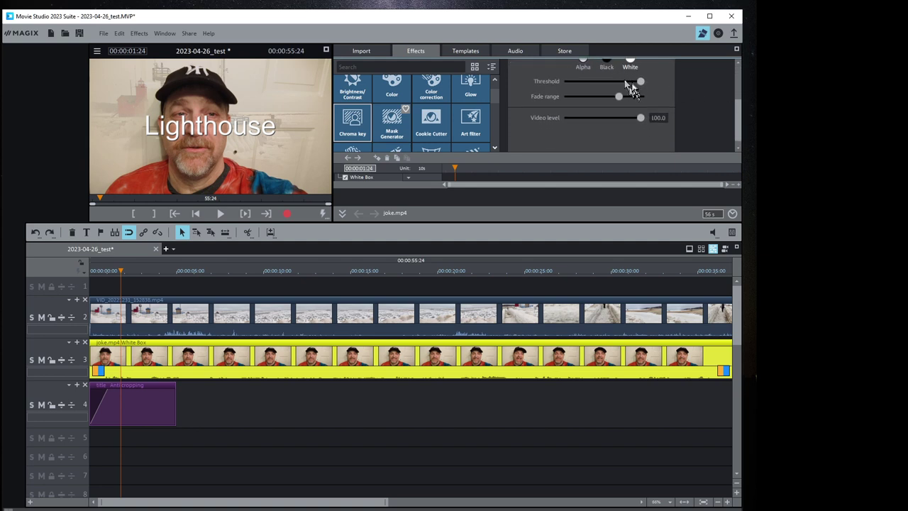
drag(641, 83, 586, 93)
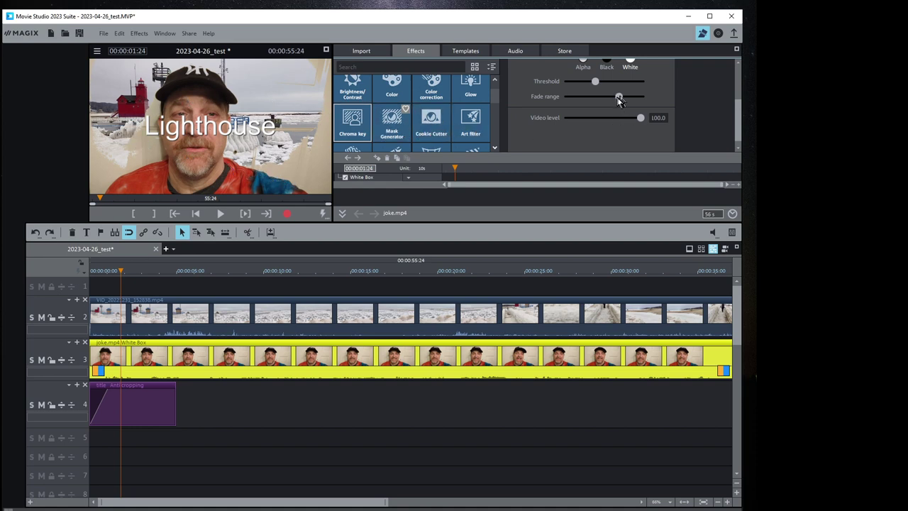
mouse_move(618, 98)
mouse_down()
mouse_move(588, 96)
mouse_move(620, 107)
mouse_up()
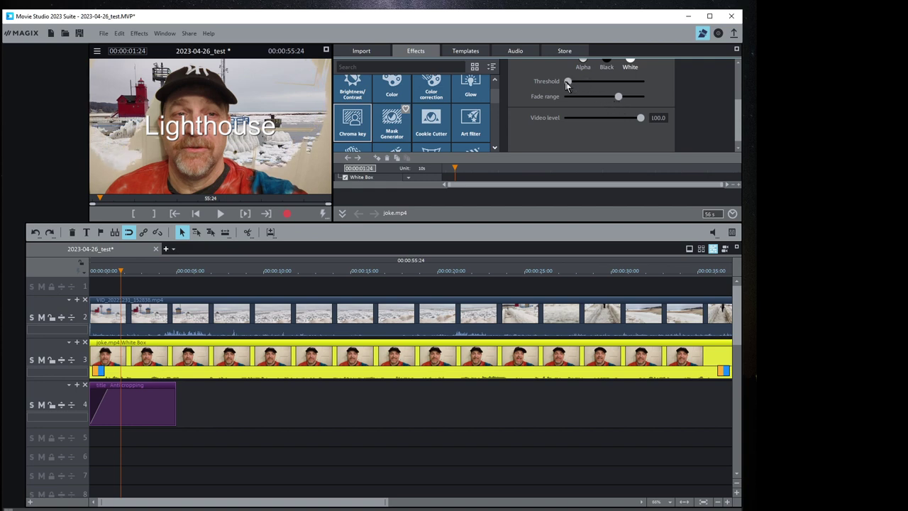
drag(566, 82, 608, 85)
drag(598, 85, 594, 85)
scroll(741, 121, up, 2)
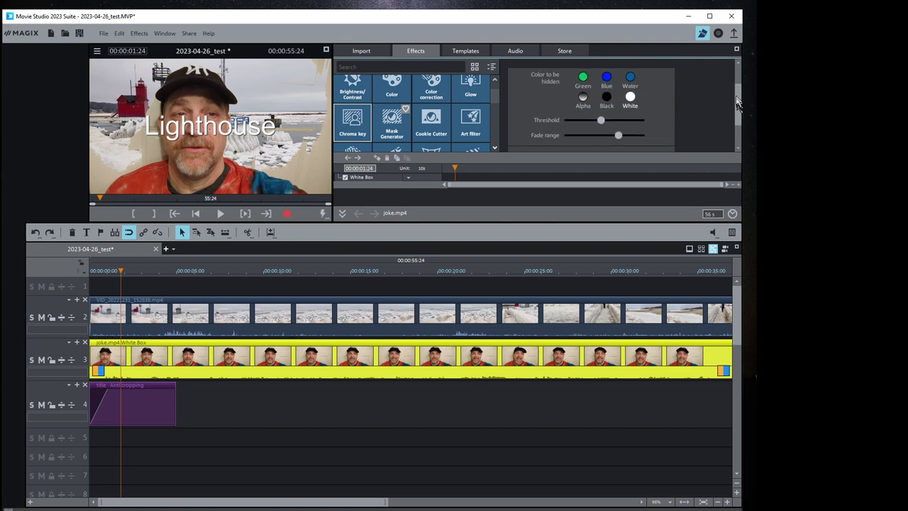
click(607, 116)
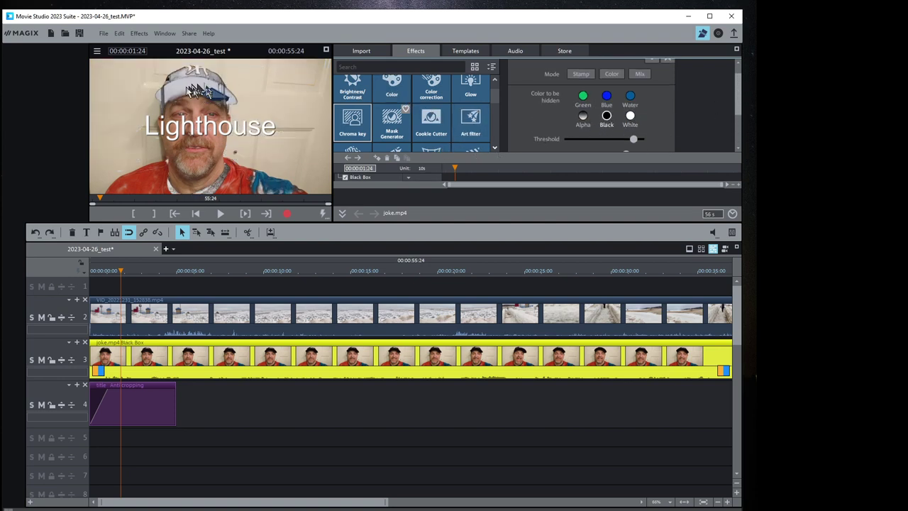
Step: Switch the chroma key of joke.mp4 to Color mode and sample the beige wall beside the man as the transparent color
click(359, 121)
click(613, 75)
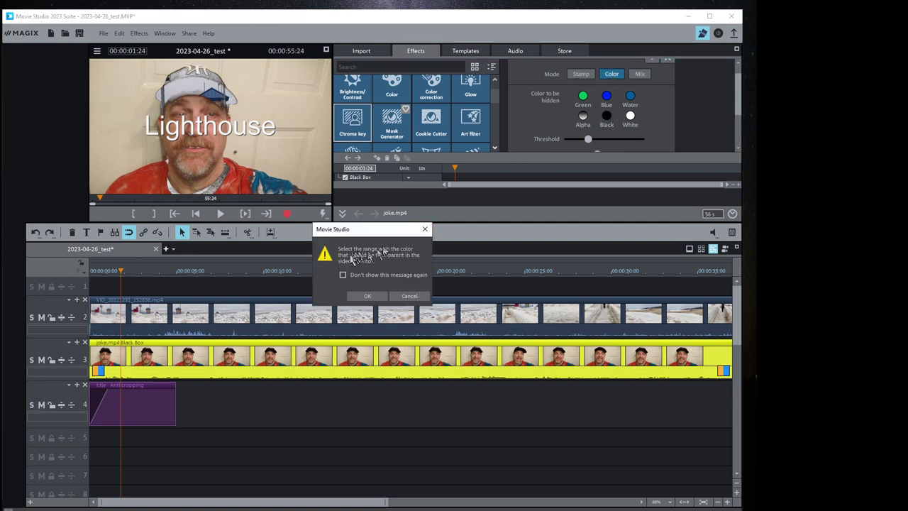
click(367, 296)
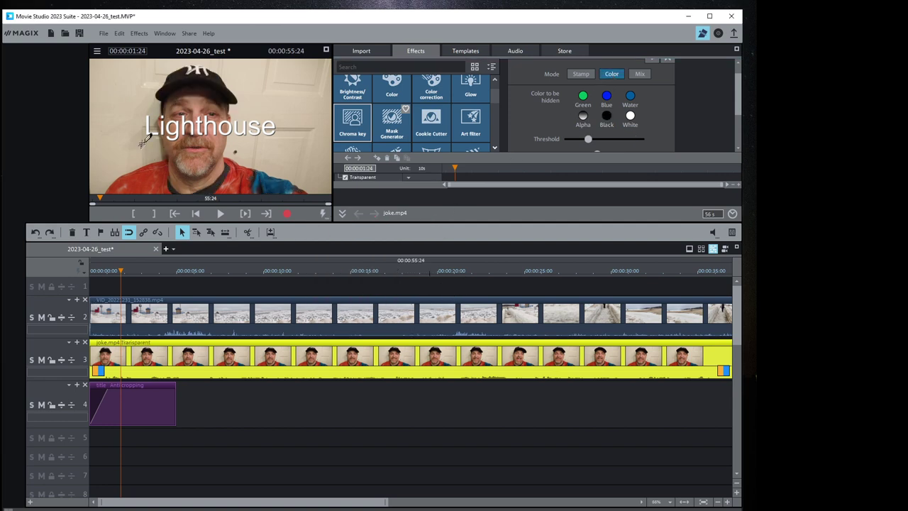
drag(100, 83, 137, 150)
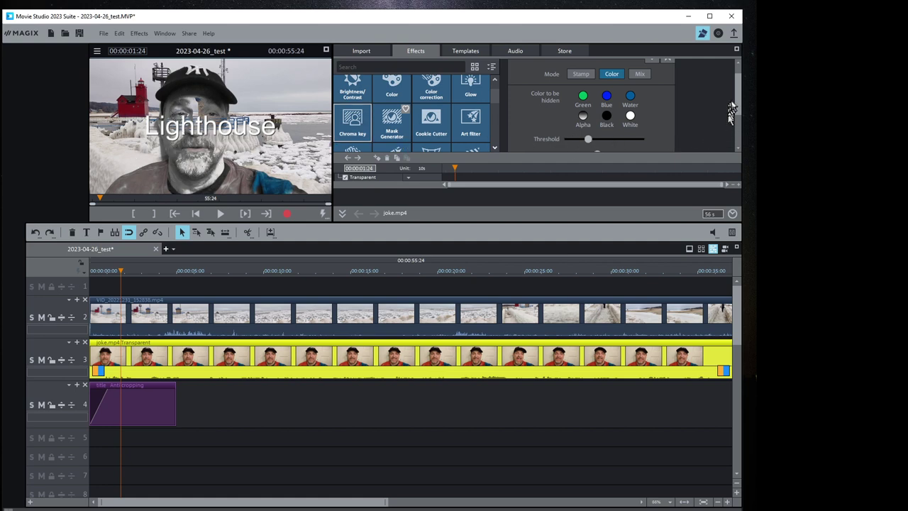
Step: Set the key's Antispill to minimum, lower Threshold and Fade range to about one fifth of their range, and preview the composite
drag(738, 103, 741, 141)
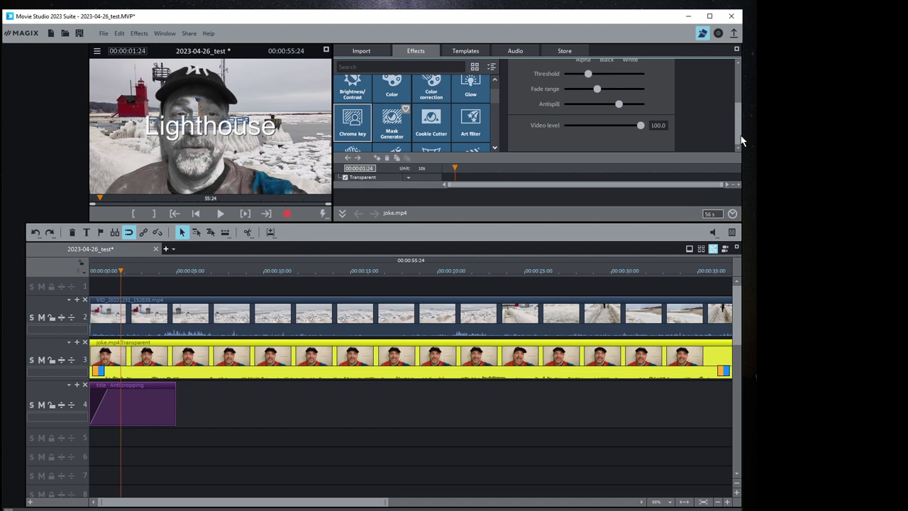
drag(610, 108, 546, 111)
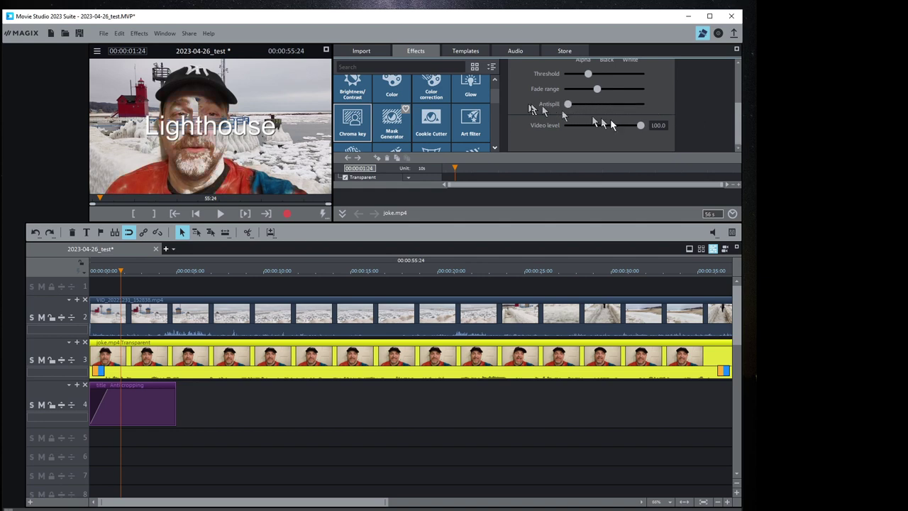
drag(743, 128, 743, 113)
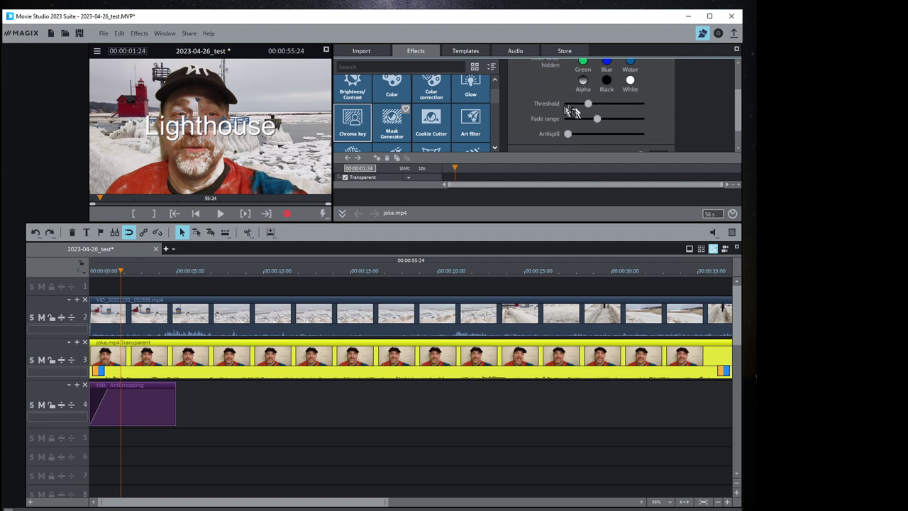
drag(588, 105, 590, 124)
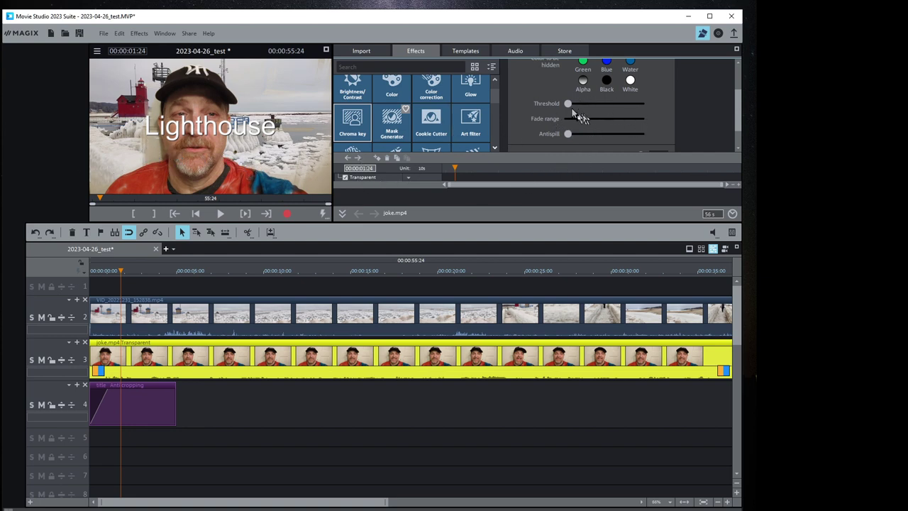
mouse_move(571, 103)
mouse_down()
mouse_move(603, 104)
mouse_move(583, 105)
mouse_up()
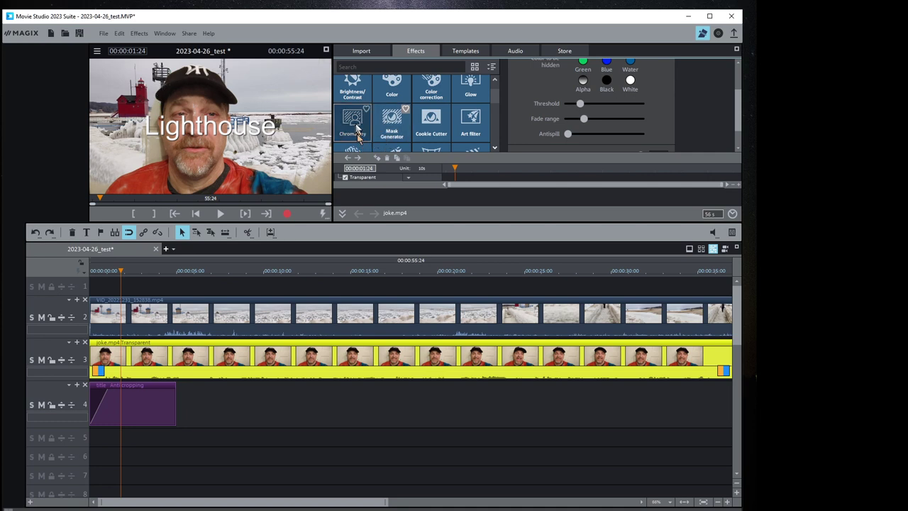
click(219, 214)
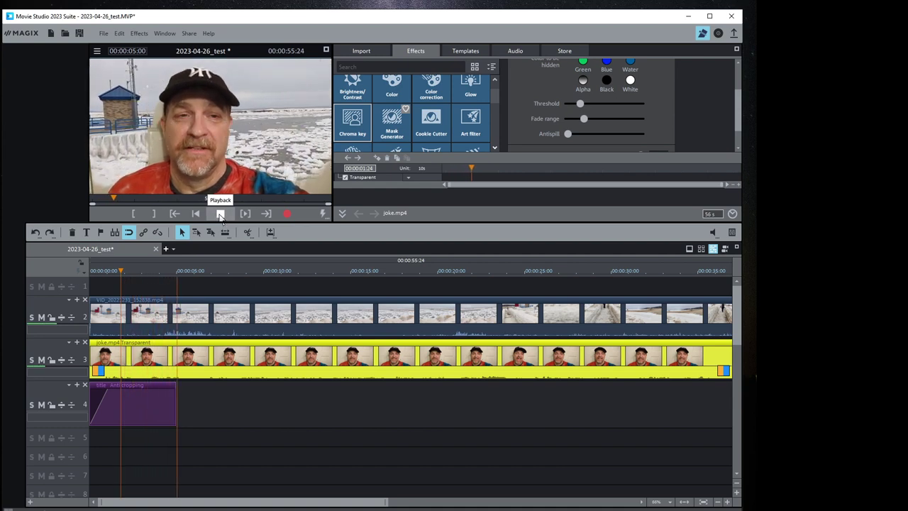
click(220, 213)
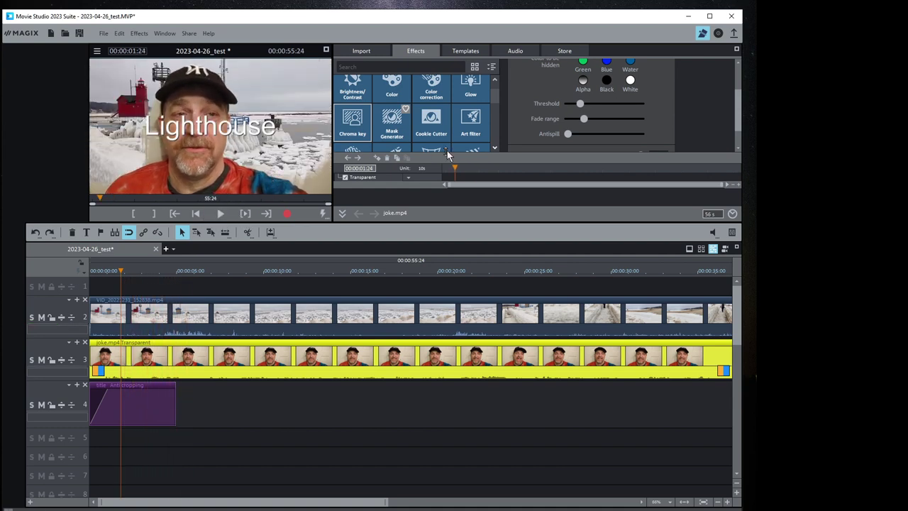
Step: Apply the Size/Position/Rotation effect to the joke.mp4 clip on track 3
scroll(495, 92, down, 5)
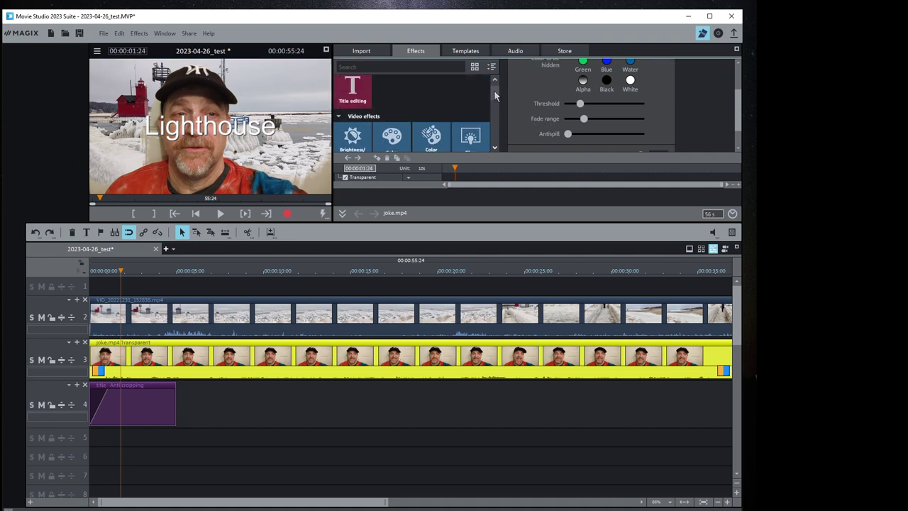
scroll(495, 90, up, 4)
scroll(501, 101, down, 4)
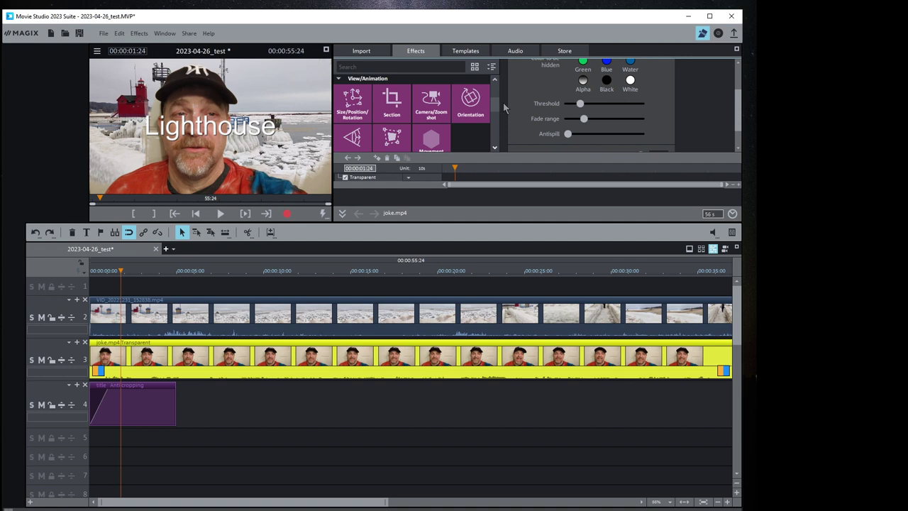
scroll(505, 103, up, 3)
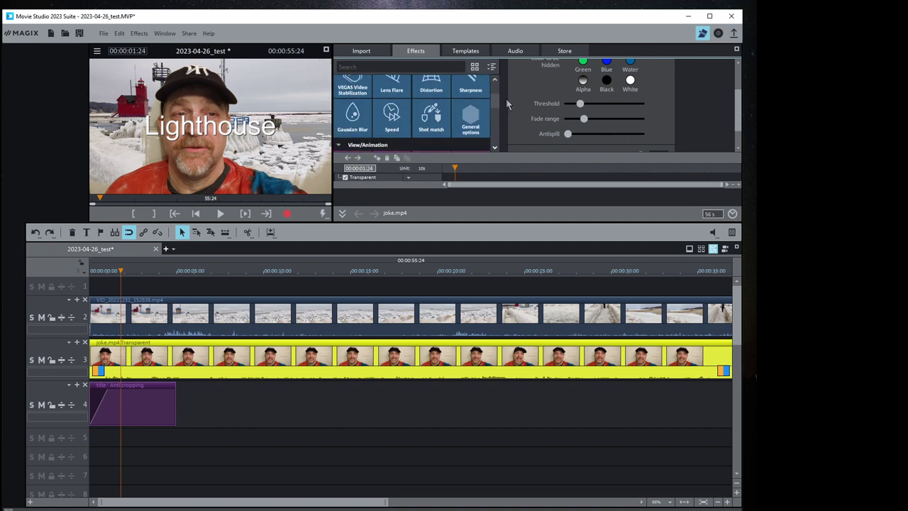
scroll(508, 105, down, 1)
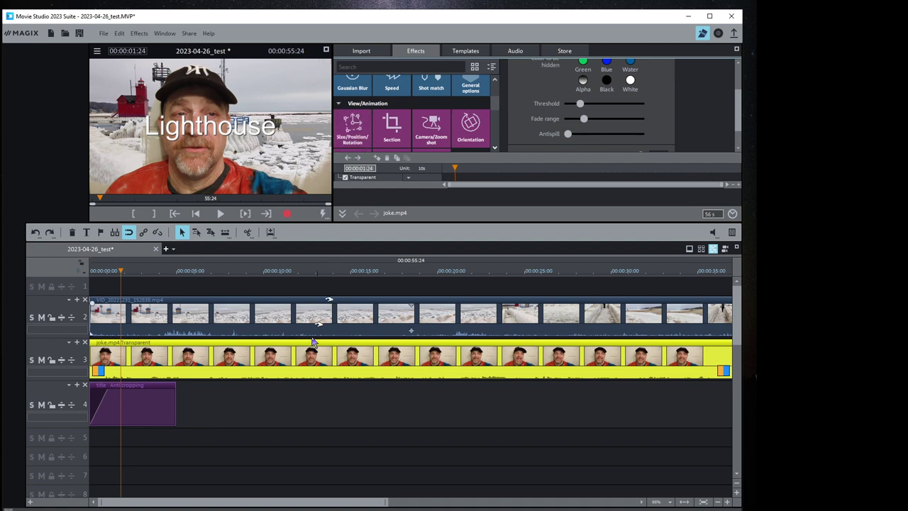
click(291, 395)
click(274, 360)
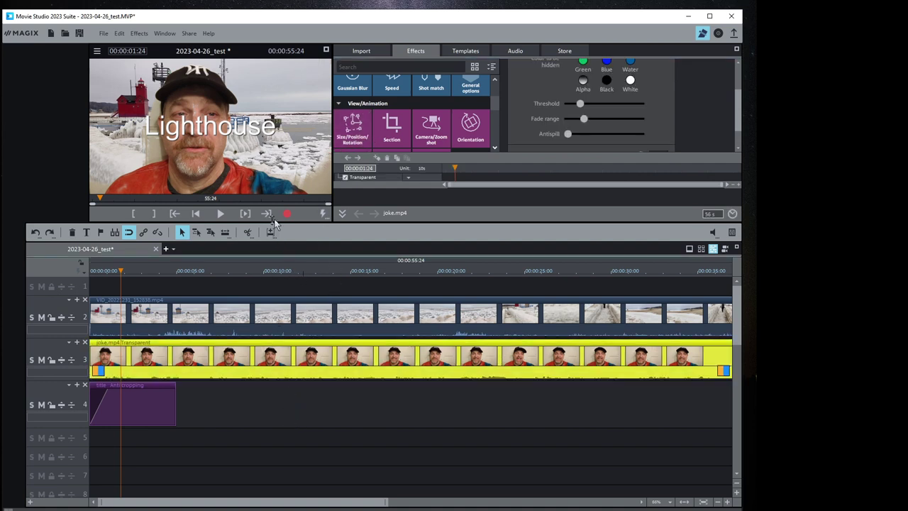
click(355, 136)
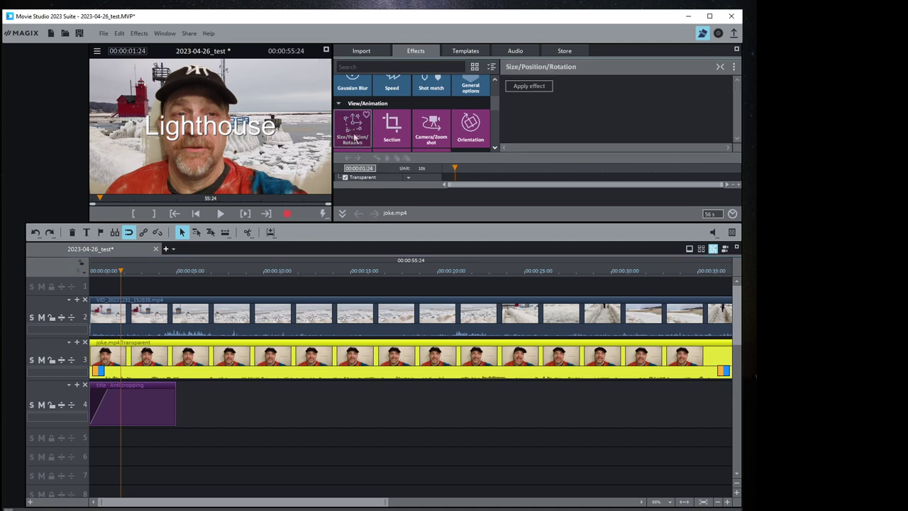
click(536, 86)
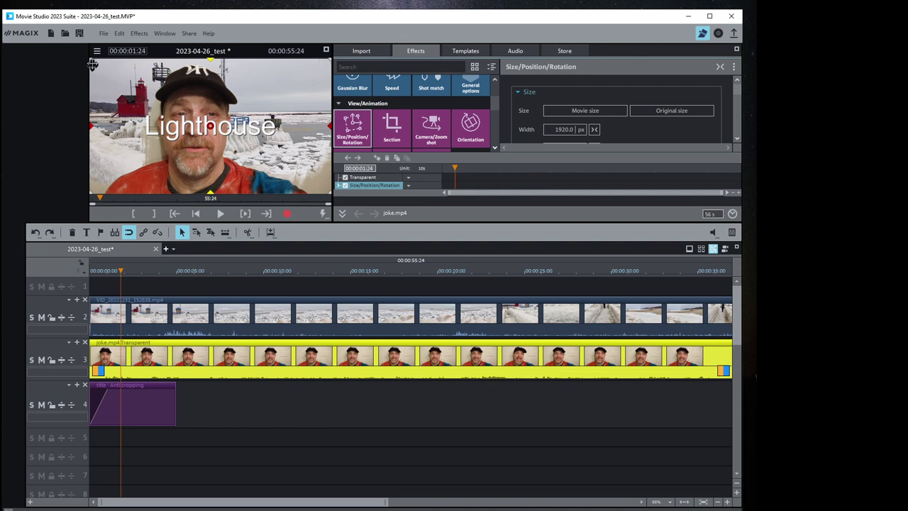
Step: Shrink the joke.mp4 picture to a width of 825 px and place it in the lower-right corner of the frame
drag(92, 61, 158, 117)
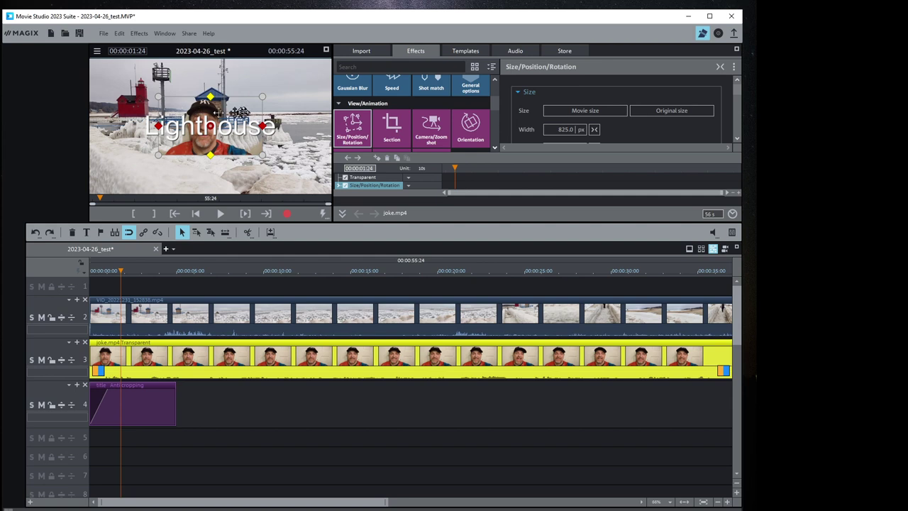
drag(241, 112, 310, 149)
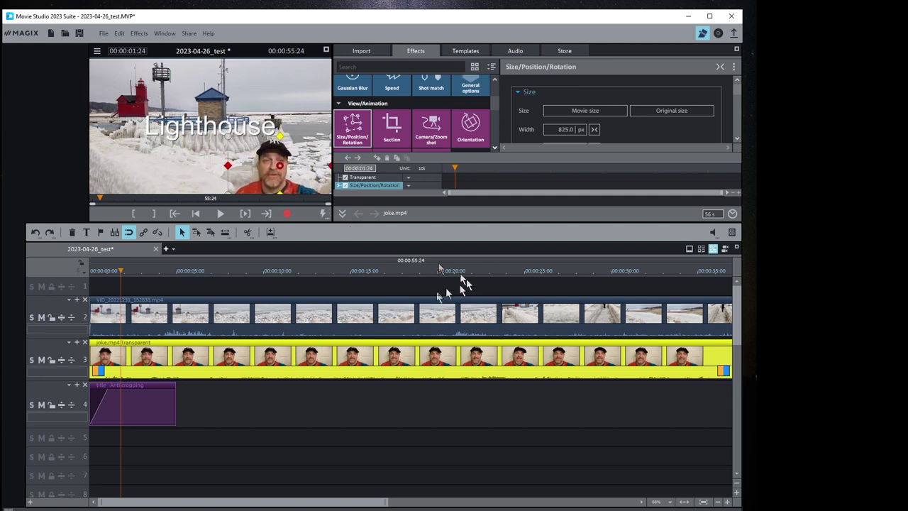
click(269, 410)
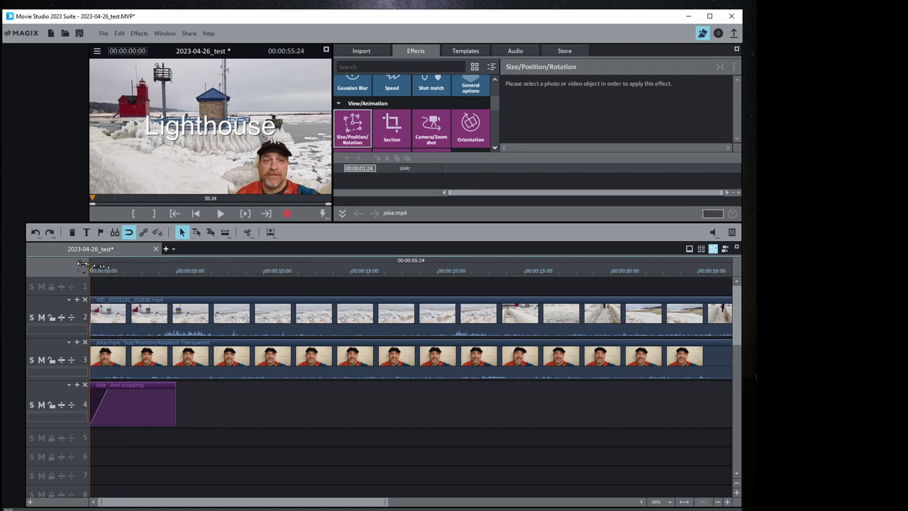
Step: Add a short fade-out to the end of the title clip on track 4 and play the project from the start
key(Home)
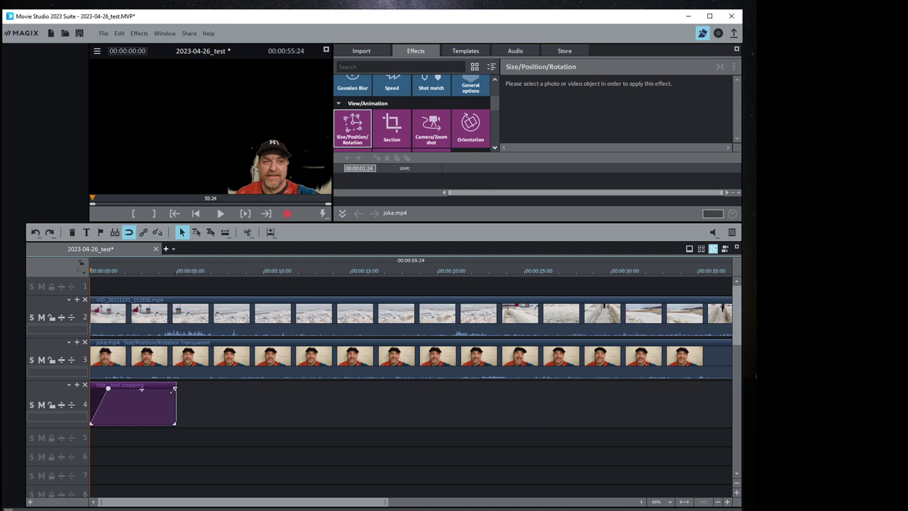
click(175, 388)
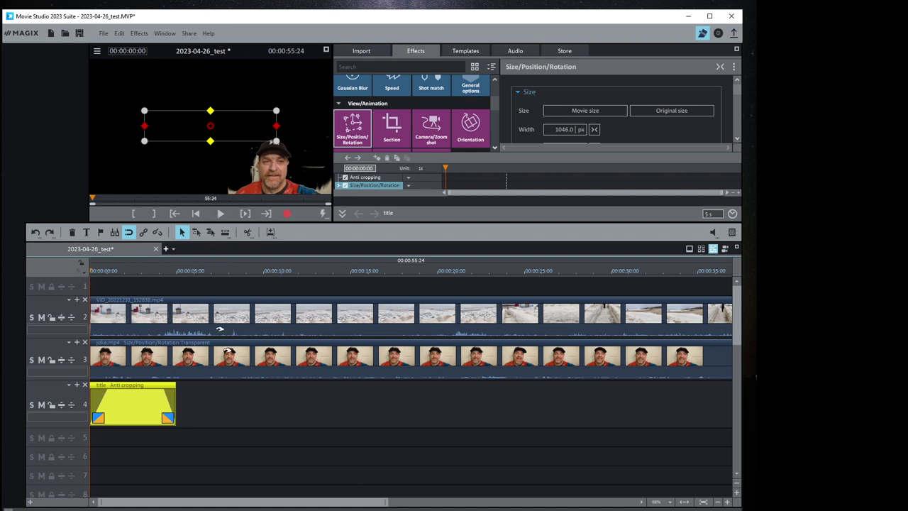
click(283, 402)
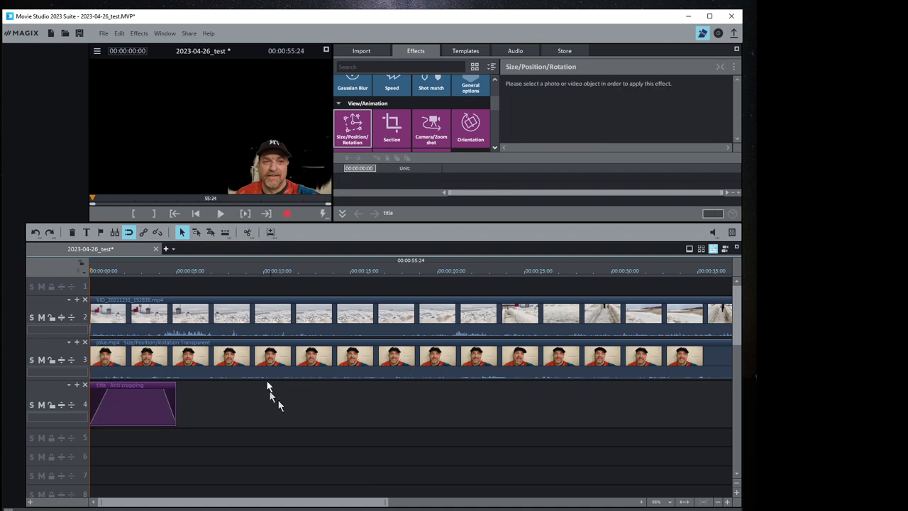
click(220, 213)
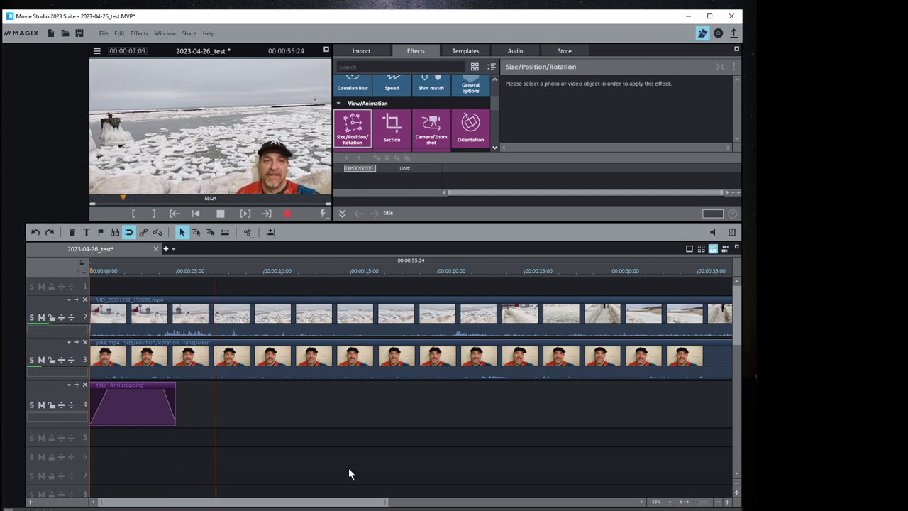
Step: Lower the volume of the VID_20221231_152838.mp4 clip on track 2 to the minimum and play the project from the start
click(227, 214)
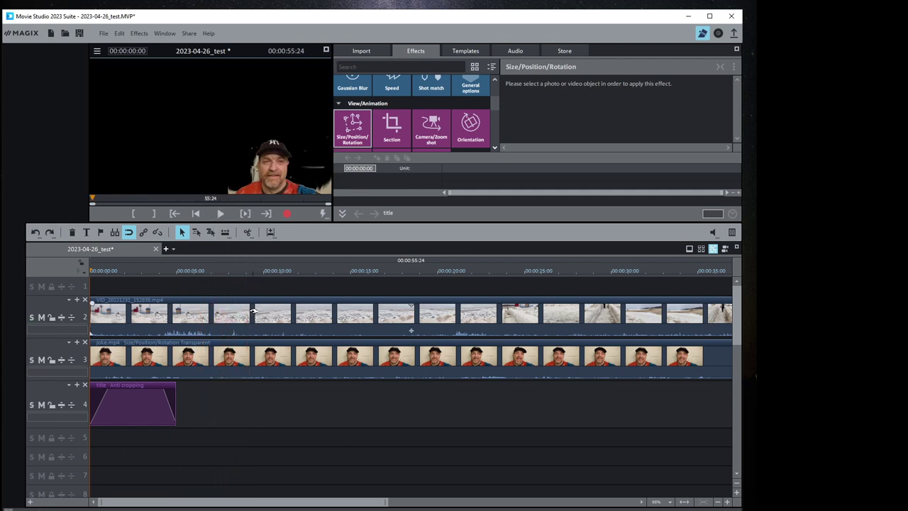
click(412, 329)
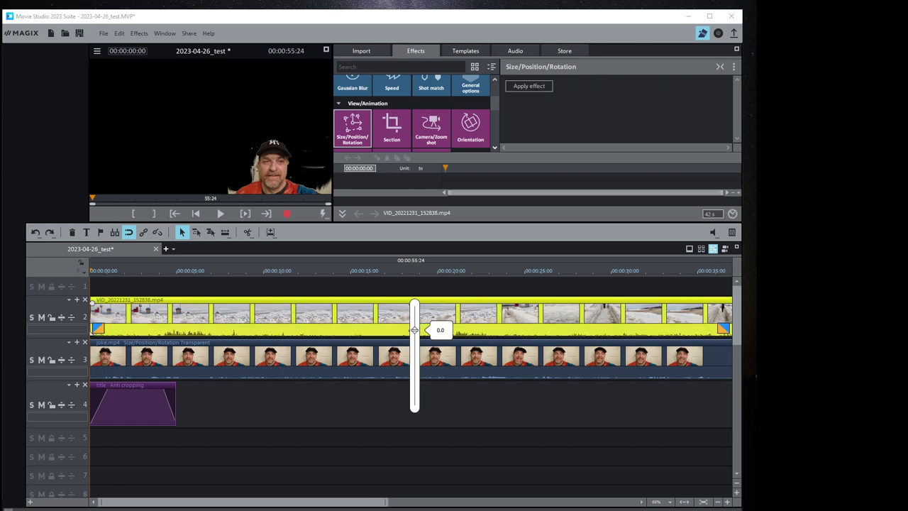
drag(415, 330, 414, 408)
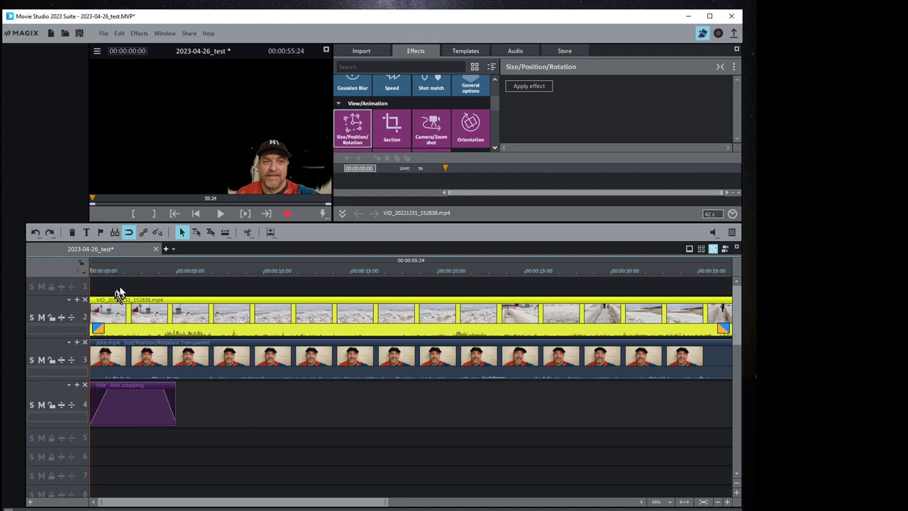
click(220, 214)
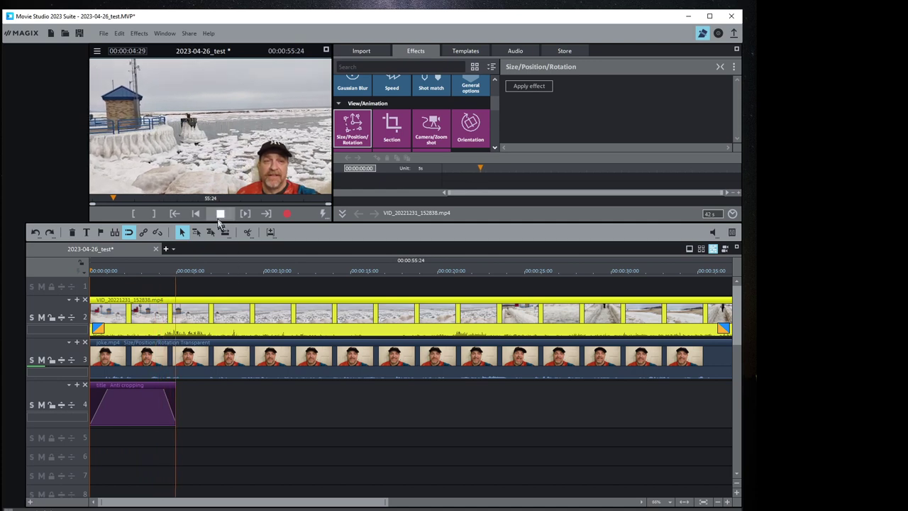
Step: Open Audio cleaning for the joke.mp4 clip on track 3 and enable the DeNoiser
click(411, 373)
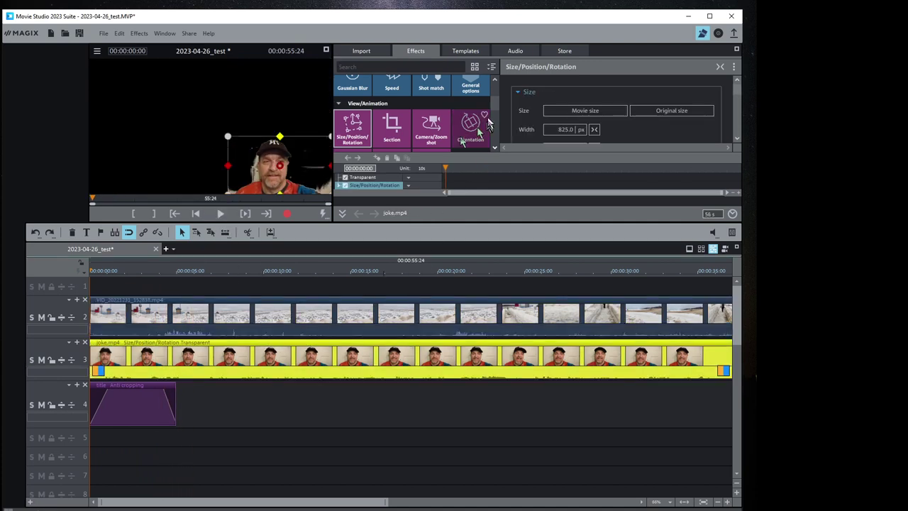
scroll(496, 117, down, 5)
scroll(496, 118, up, 2)
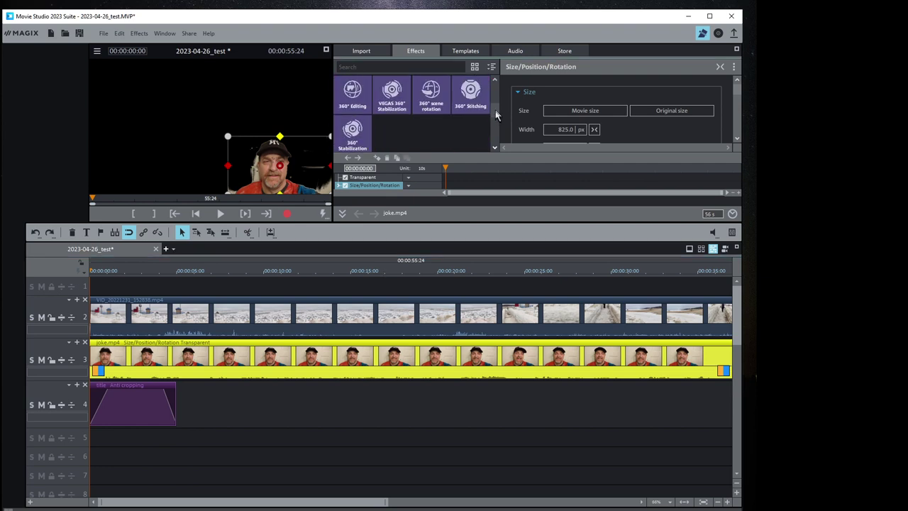
scroll(495, 118, down, 4)
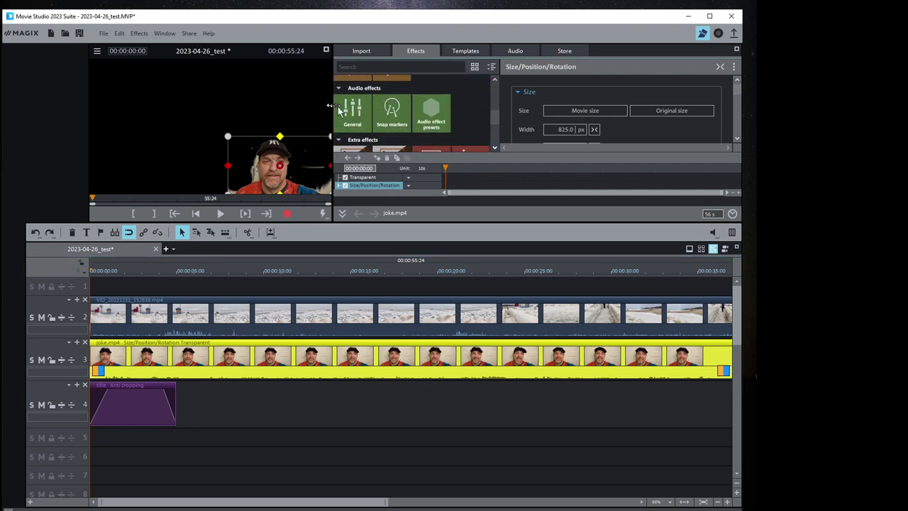
click(344, 110)
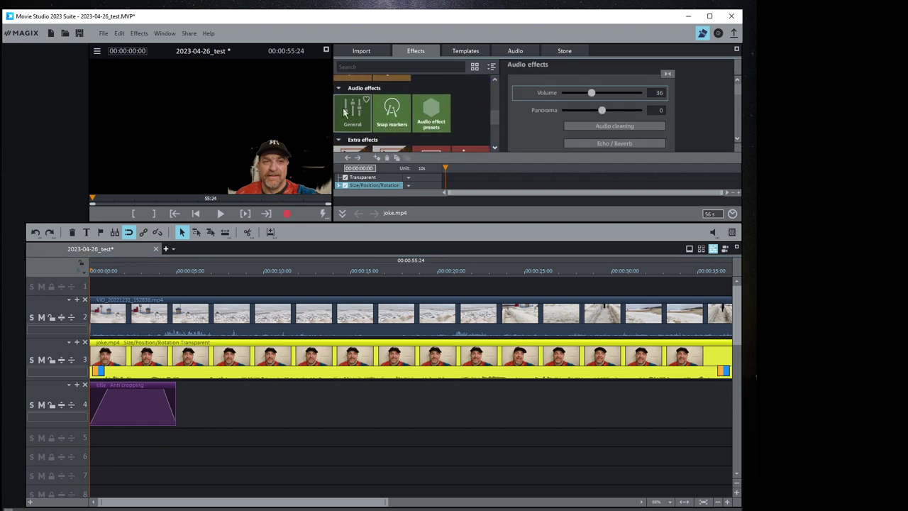
click(614, 126)
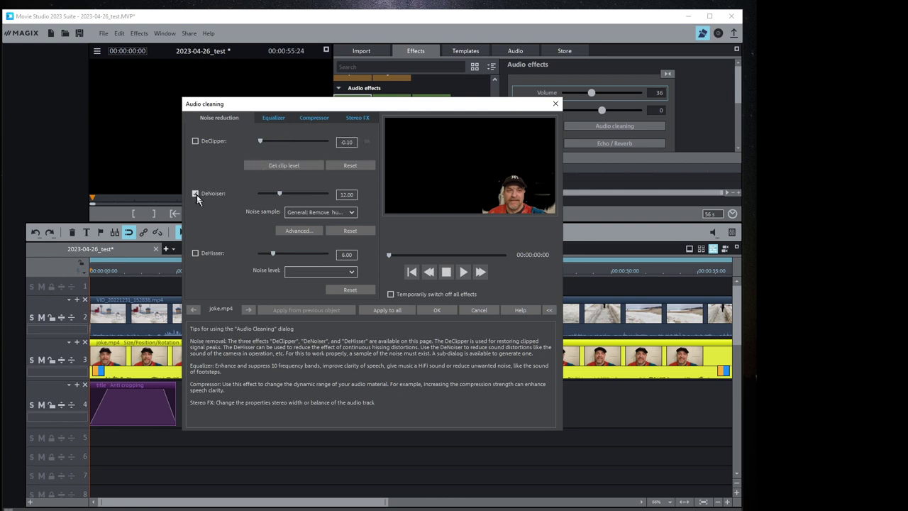
Step: Set the DeNoiser's noise sample to "General: Fan noise (strong)" and preview the sound
click(339, 211)
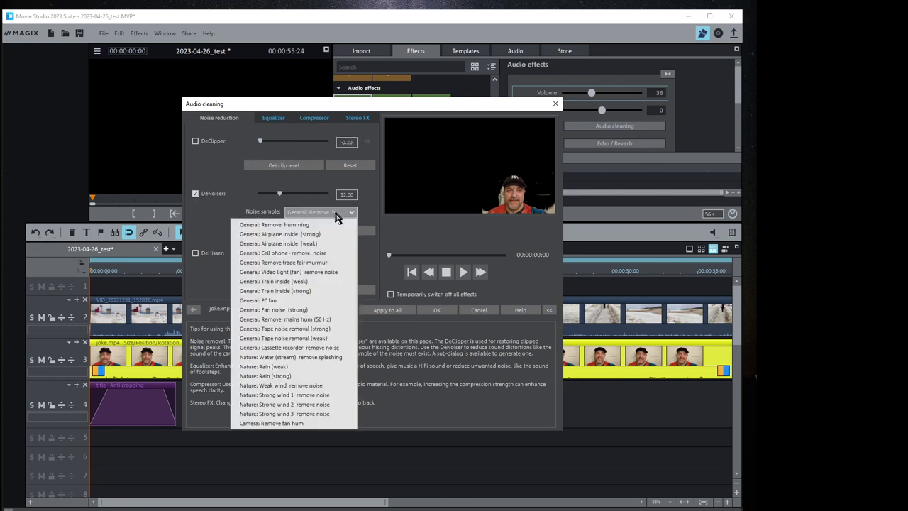
click(285, 310)
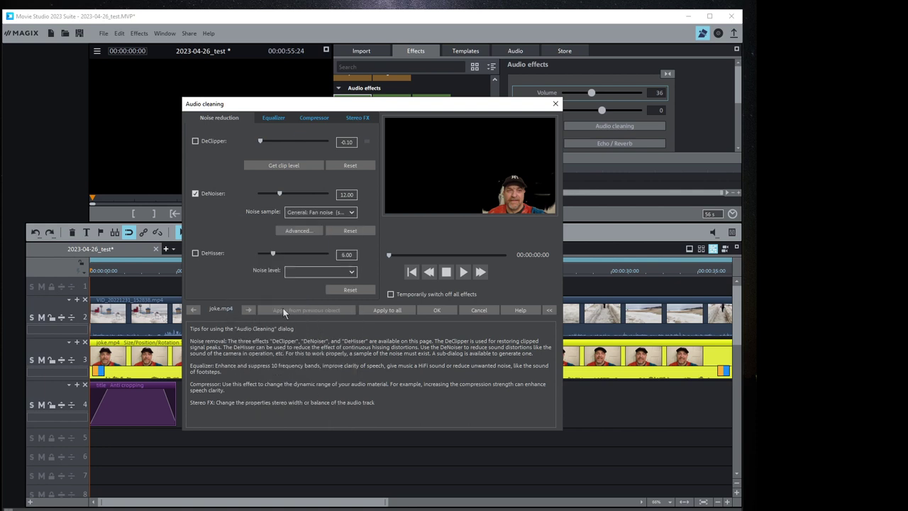
click(462, 272)
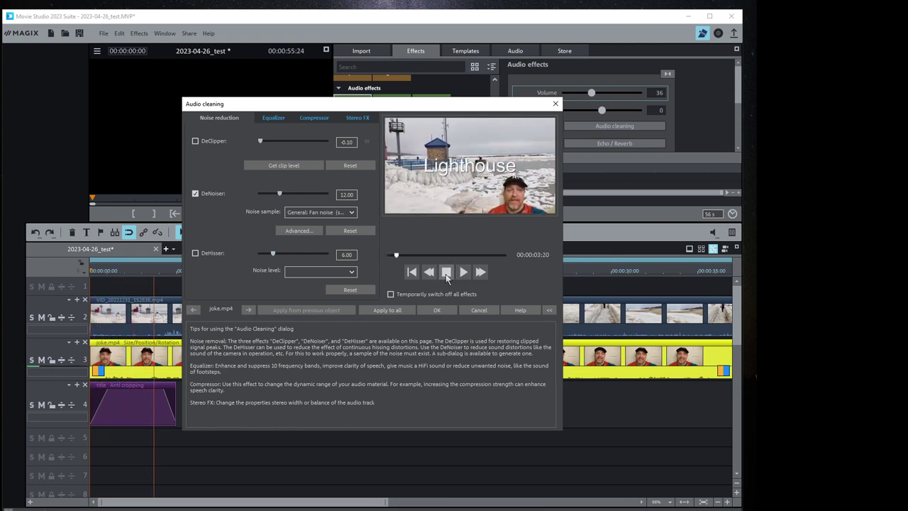
click(446, 275)
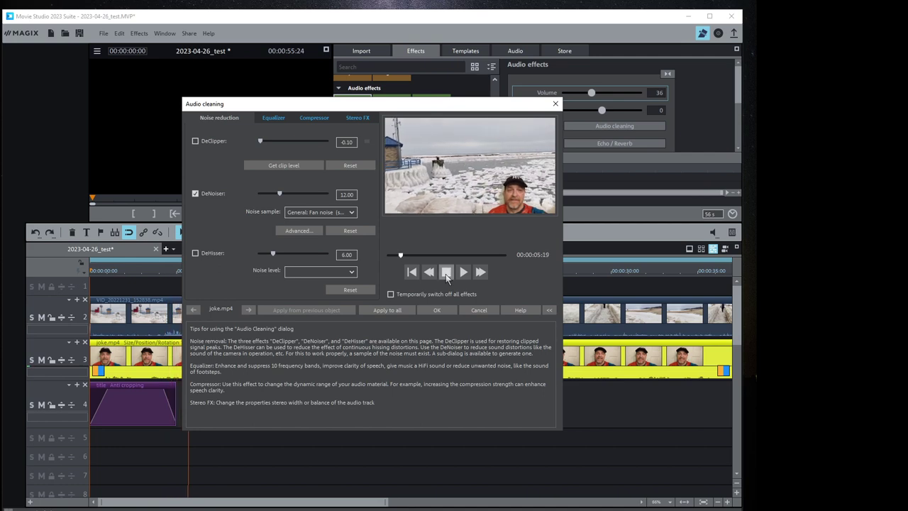
Step: Change the DeNoiser's noise sample to "General: Remove humming" and preview the sound
click(323, 214)
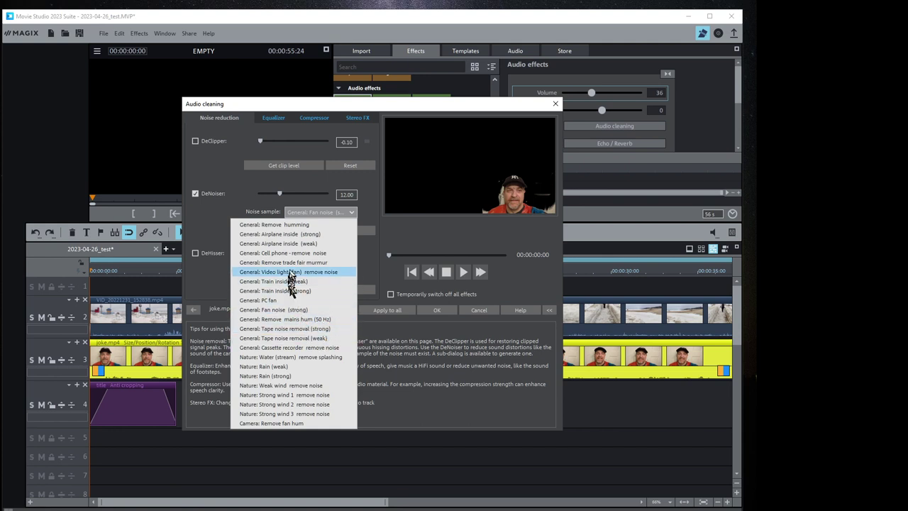
click(291, 225)
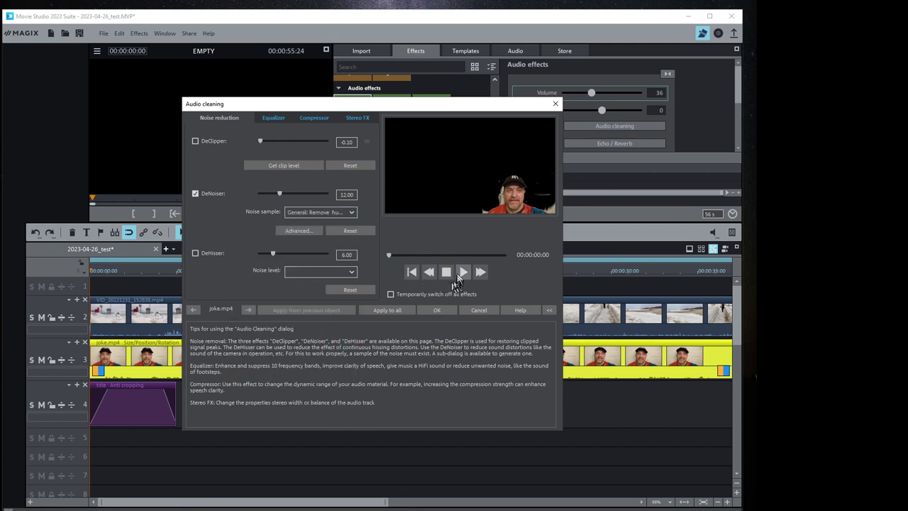
click(462, 272)
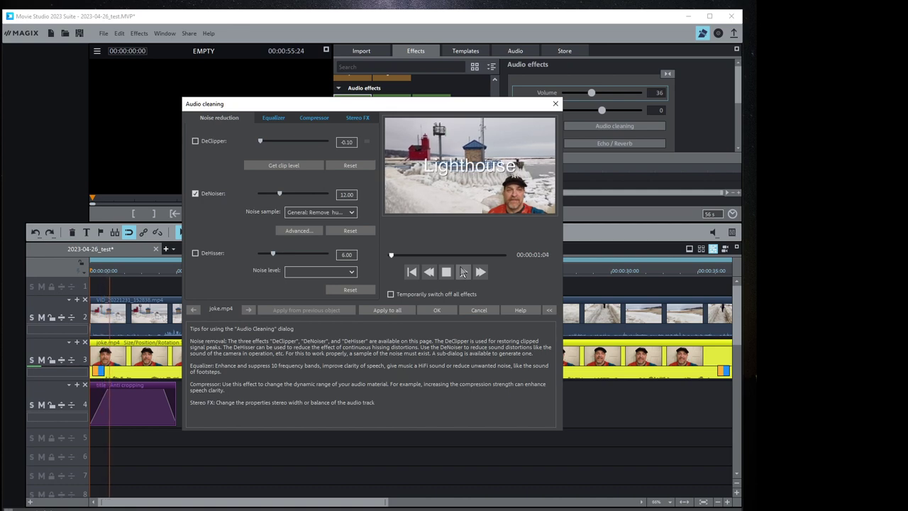
click(446, 274)
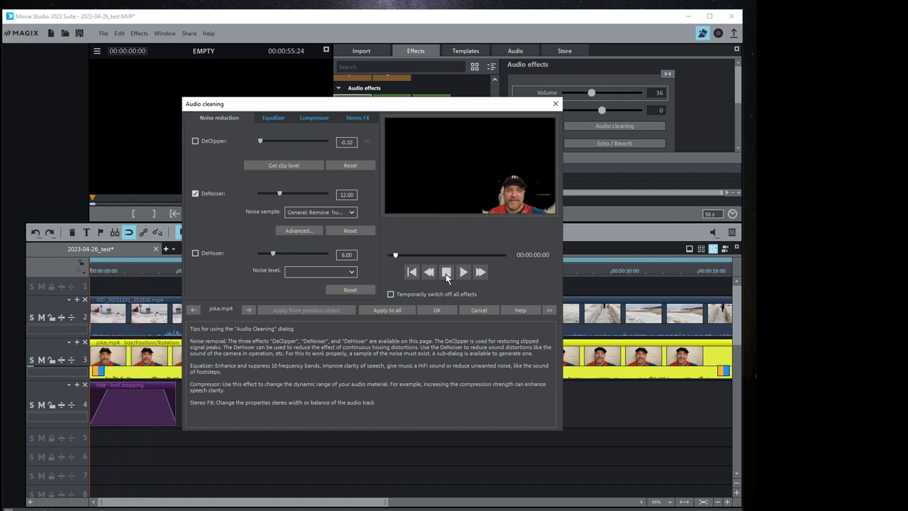
Step: Apply the "Decreased noise" equalizer preset to joke.mp4 and switch off the DeNoiser
click(279, 123)
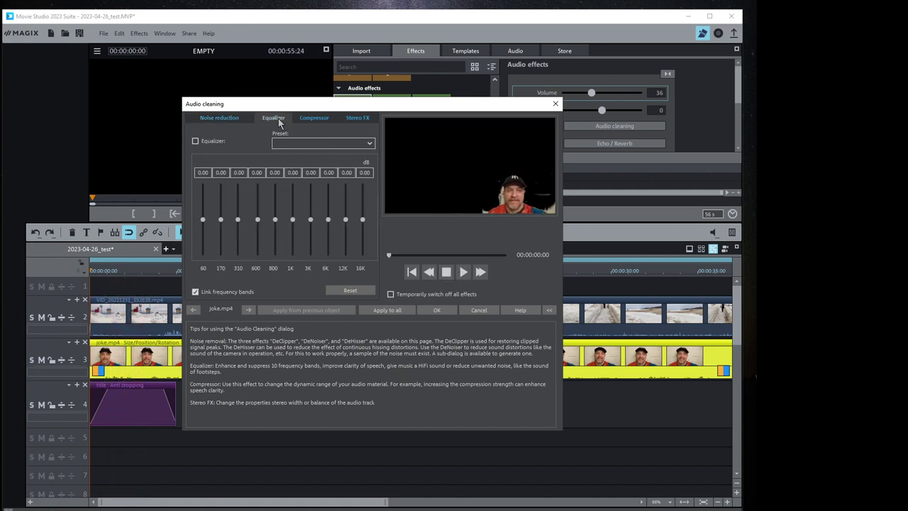
click(319, 147)
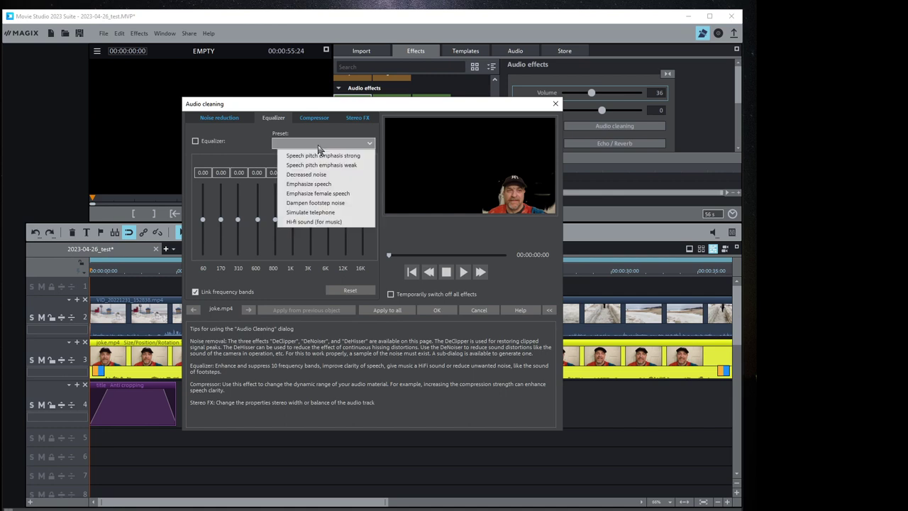
click(318, 176)
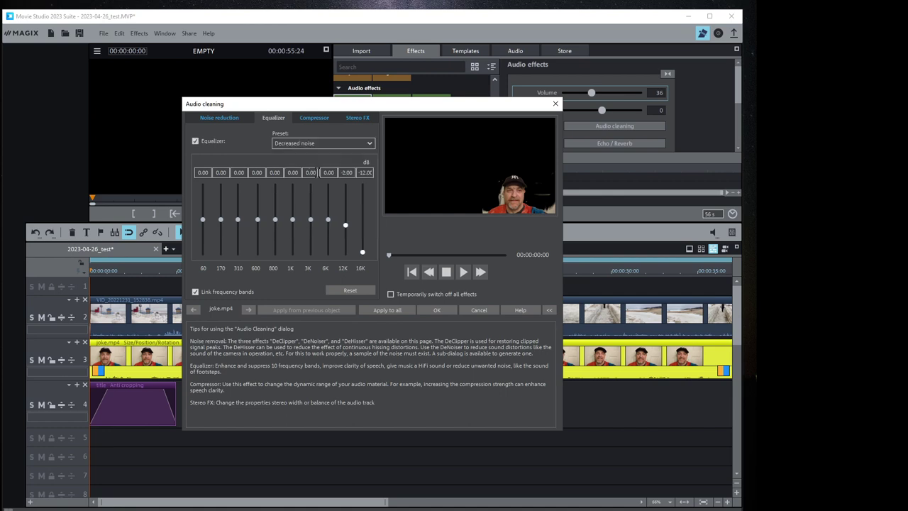
click(230, 118)
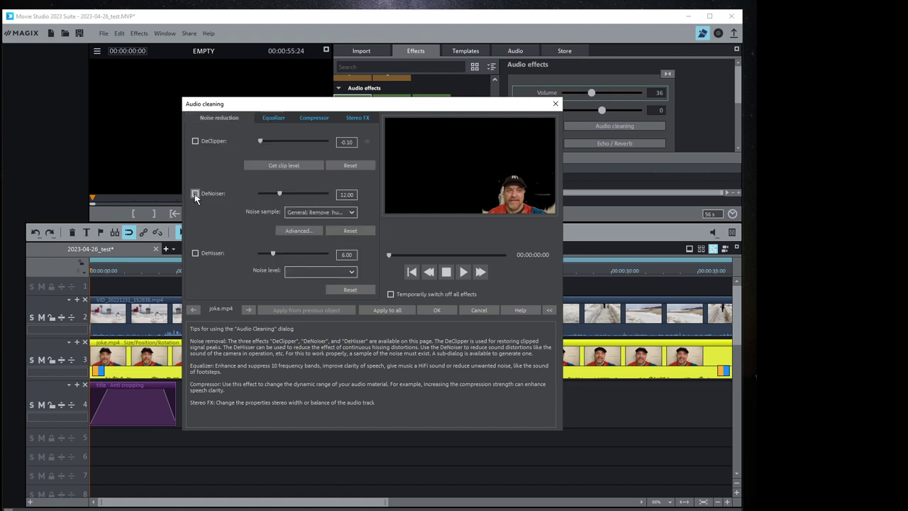
Step: Lower the equalizer's 60 Hz band to -3.96 dB and its 170 Hz band to -1.98 dB, previewing the sound
click(274, 118)
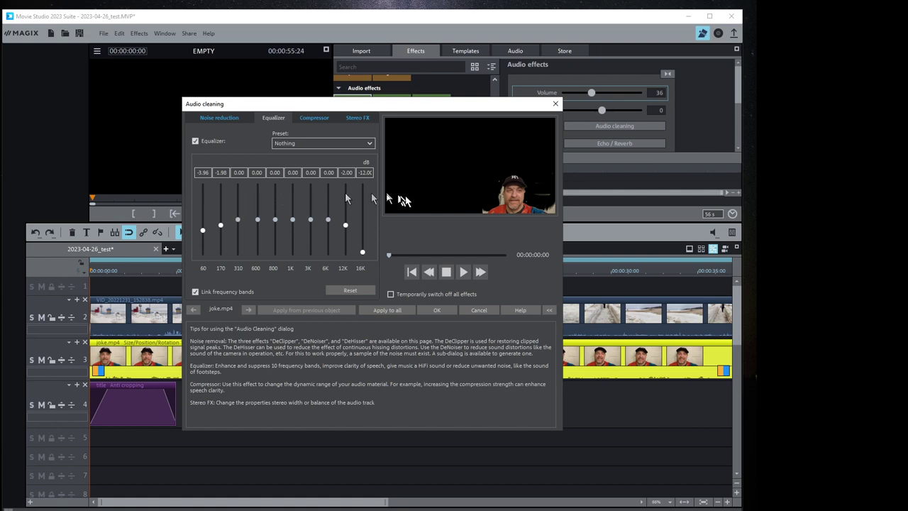
click(463, 272)
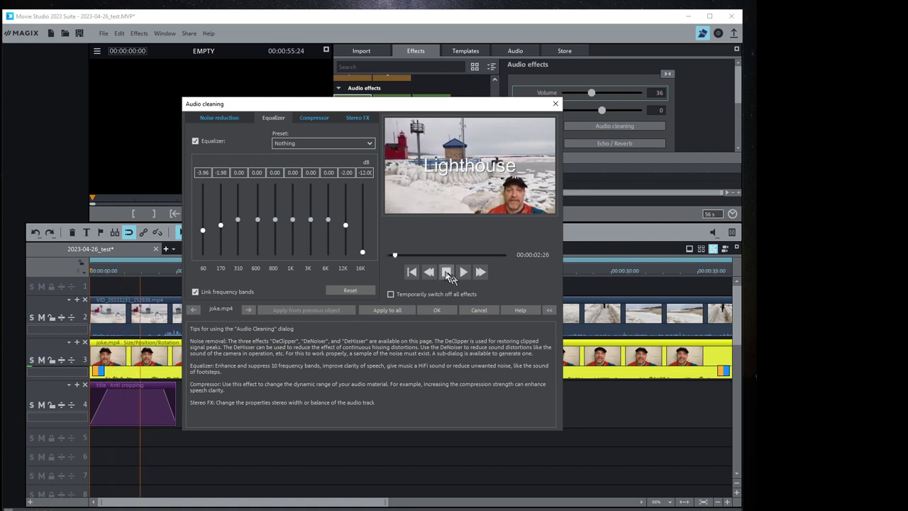
click(446, 273)
Step: Enable the Compressor with the "Speech minimally compressed" function, accept the audio cleaning settings and play the project
click(315, 119)
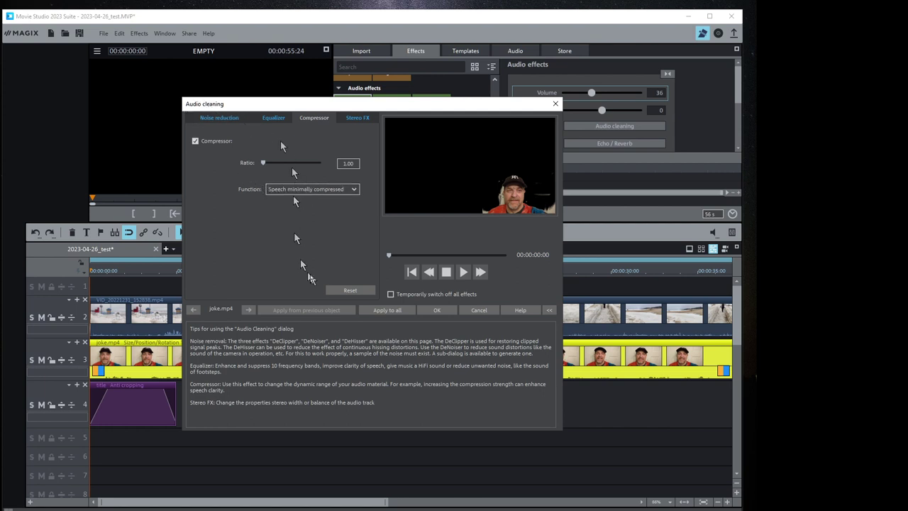
click(465, 272)
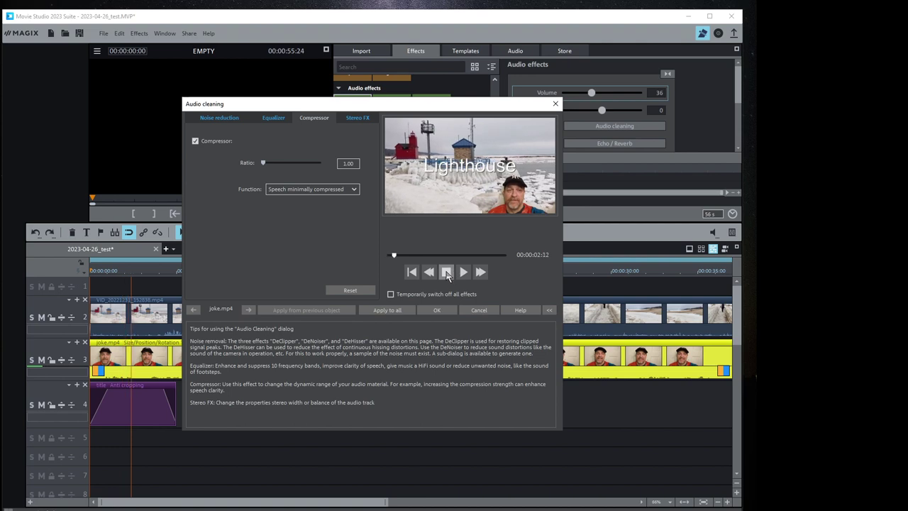
click(446, 273)
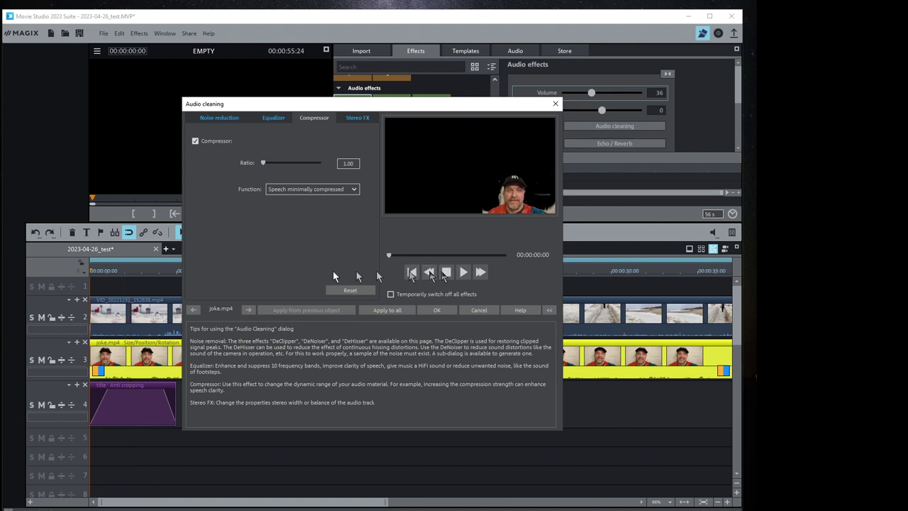
click(436, 310)
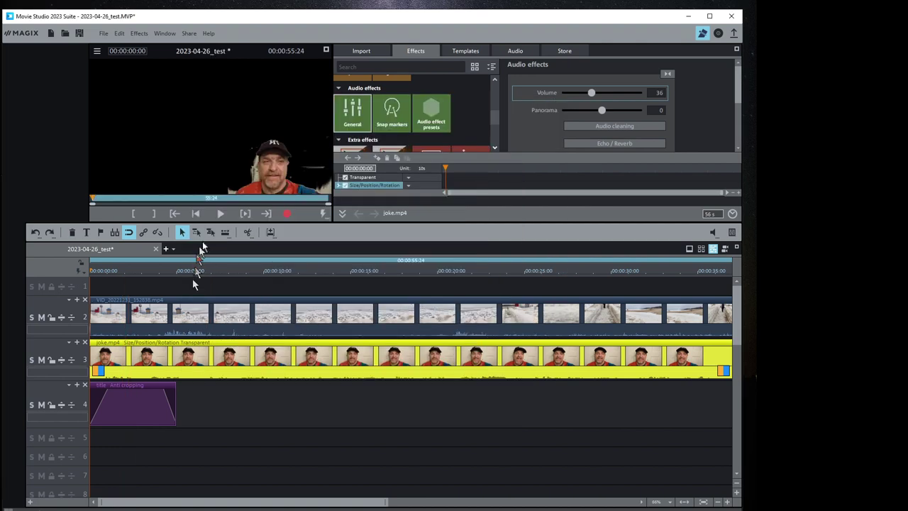
click(221, 214)
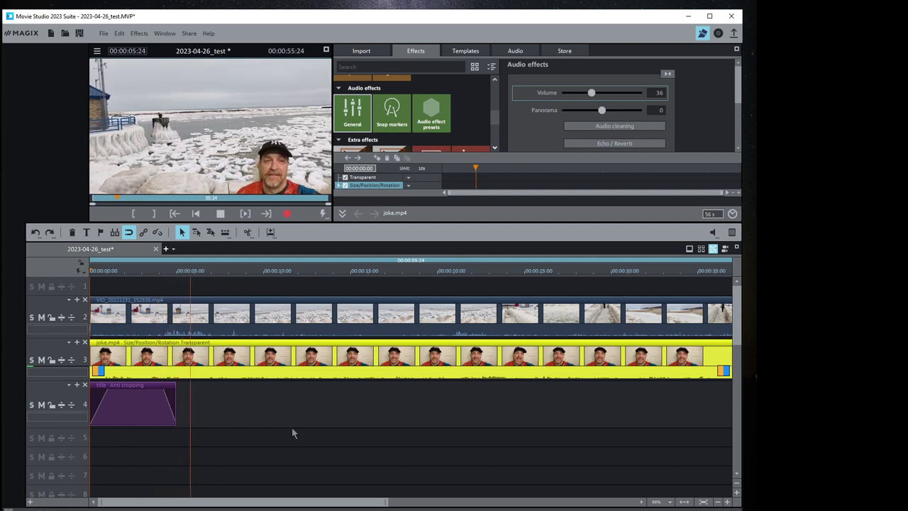
click(219, 214)
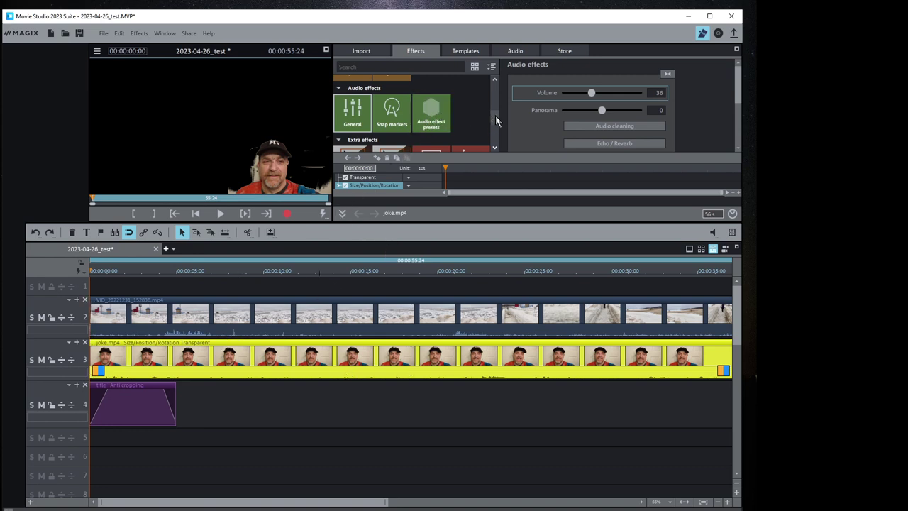
scroll(496, 121, down, 8)
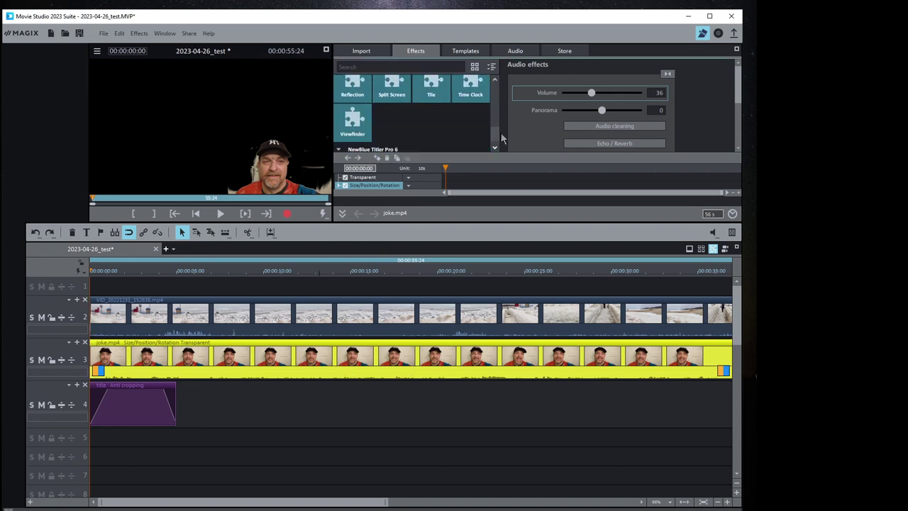
scroll(497, 121, up, 8)
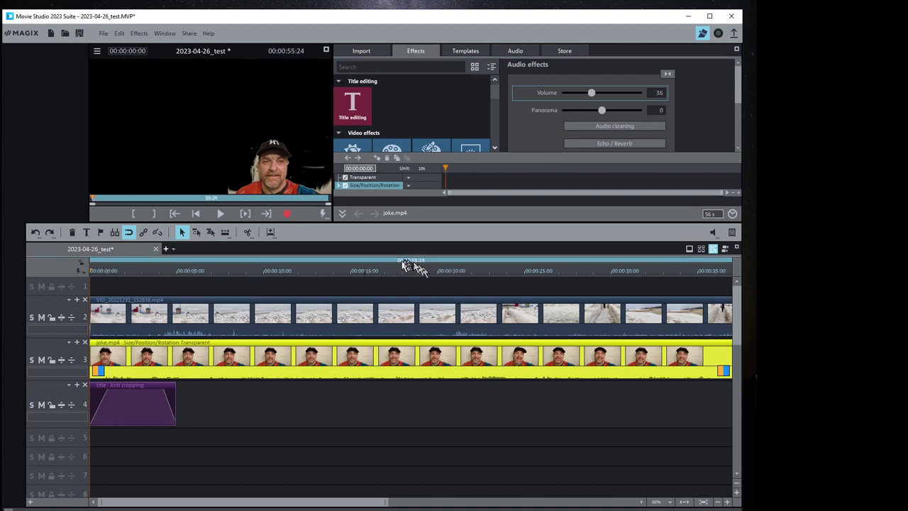
Step: Limit the timeline range to the first 00:00:12:22 of the project and view the available movie export formats
click(312, 260)
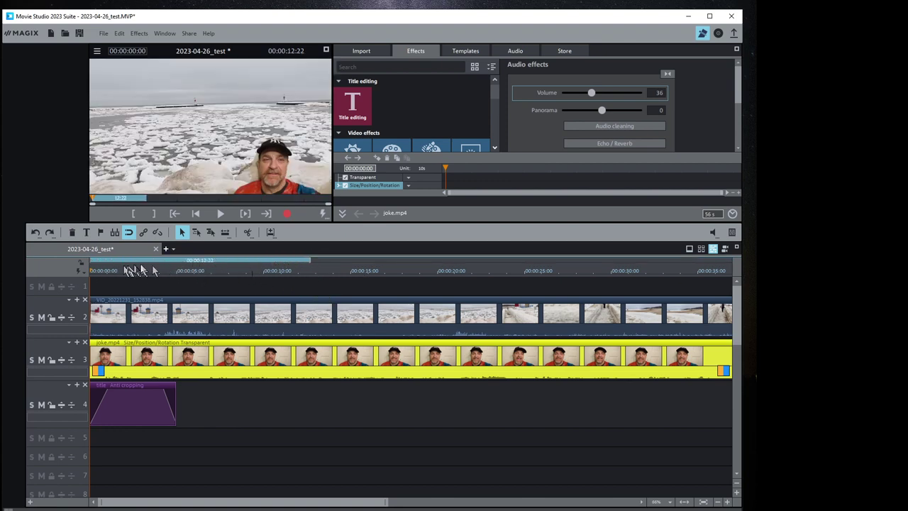
click(104, 33)
mouse_move(131, 114)
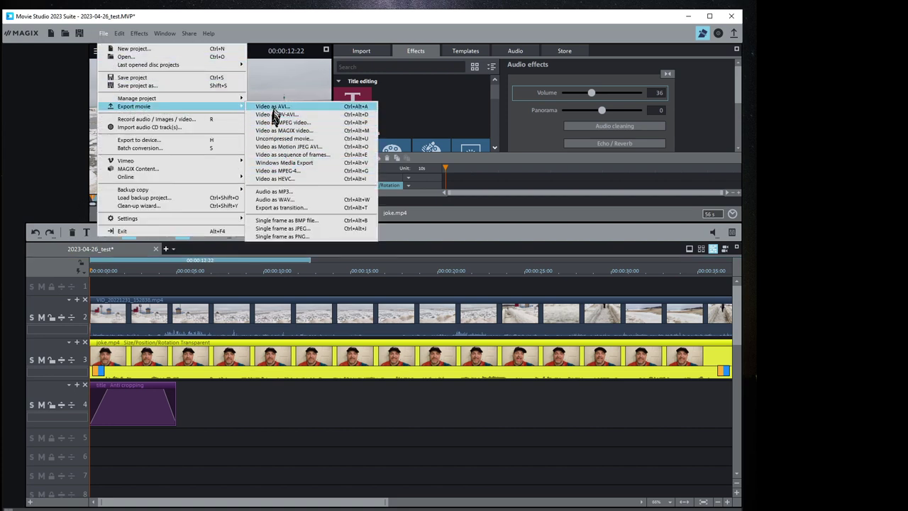
click(276, 171)
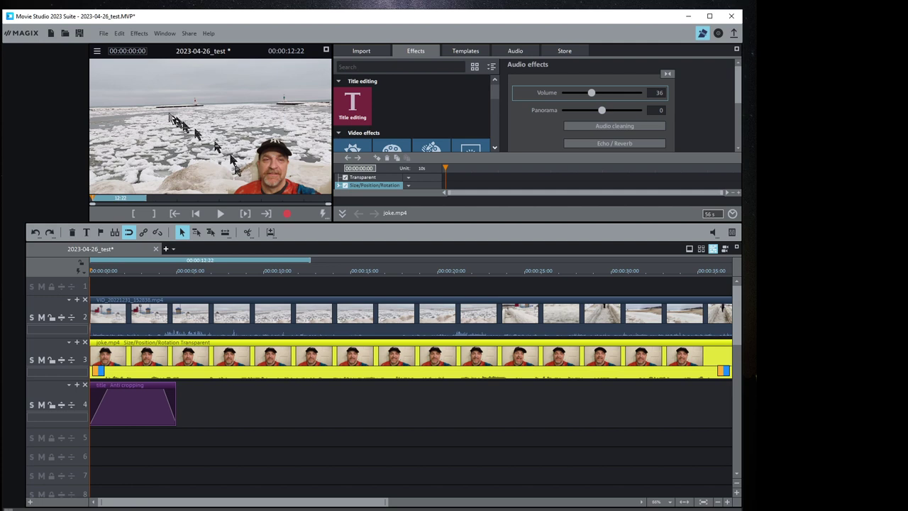
Step: Export the selected range as MPEG-4 to F:\Videos\movie_edit\2023-04-26_test.mp4 using the MP4 FullHD 1920x1080 29.97p preset, toggling the video preview during encoding
click(103, 33)
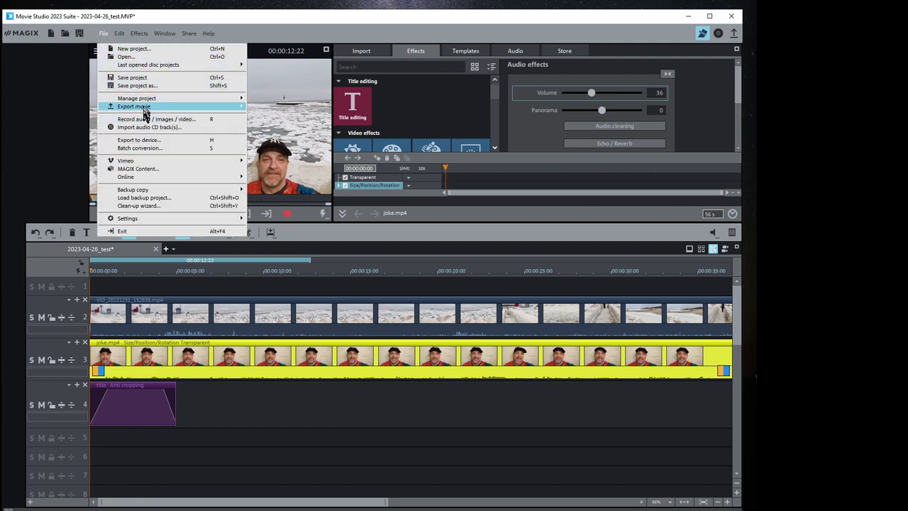
mouse_move(206, 108)
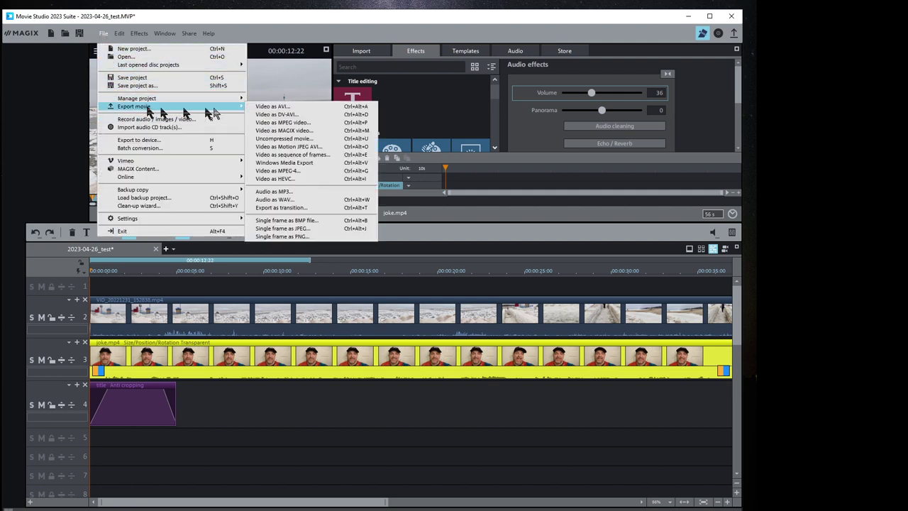
click(281, 171)
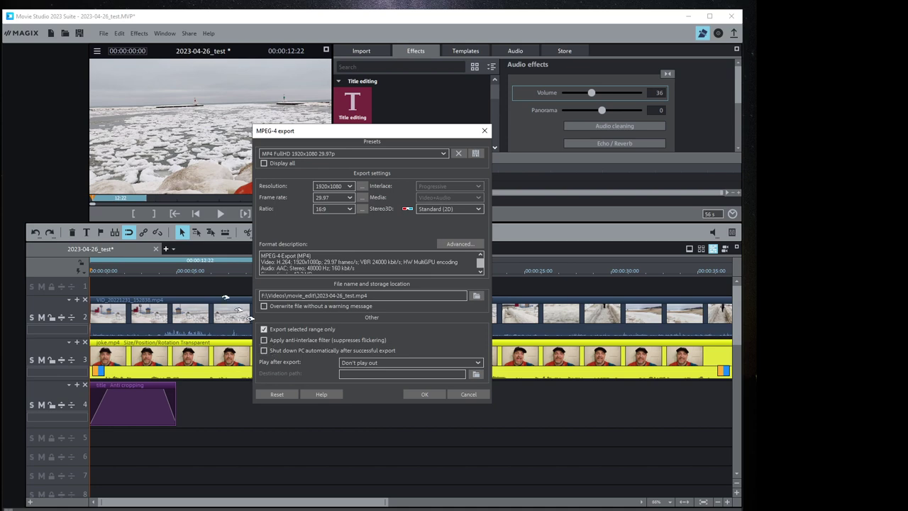
click(428, 394)
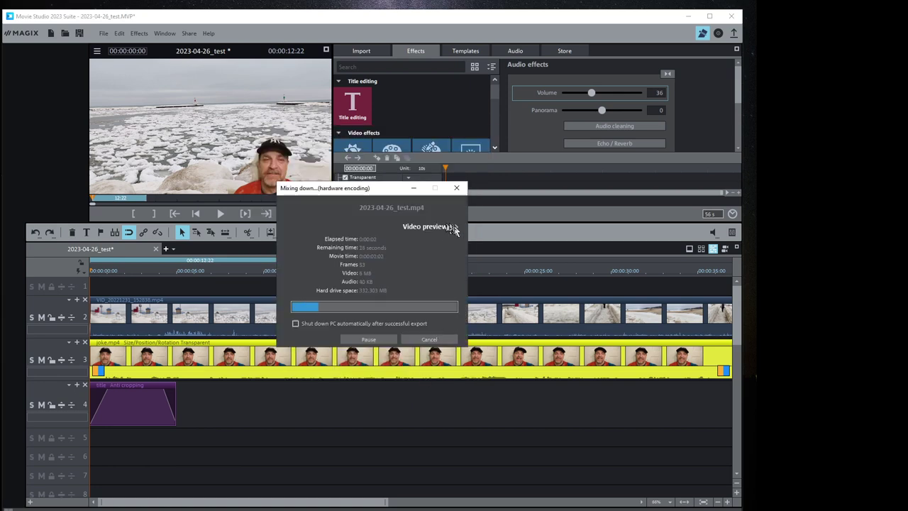
click(454, 227)
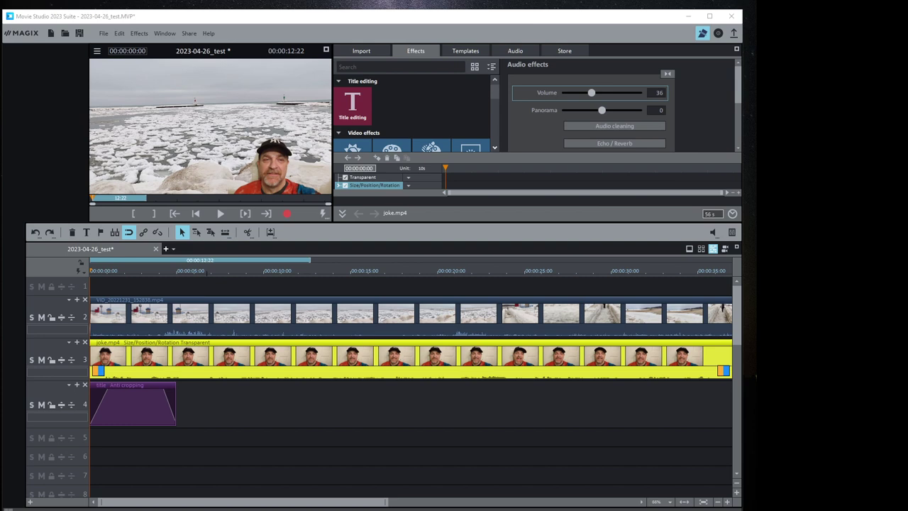
Step: Play the exported 2023-04-26_test video in Media Player and close the player
drag(15, 57, 429, 81)
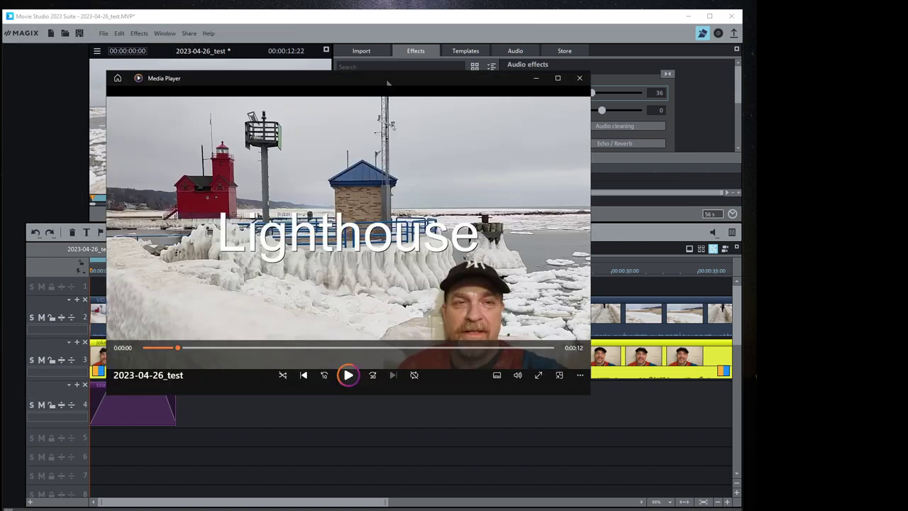
click(348, 376)
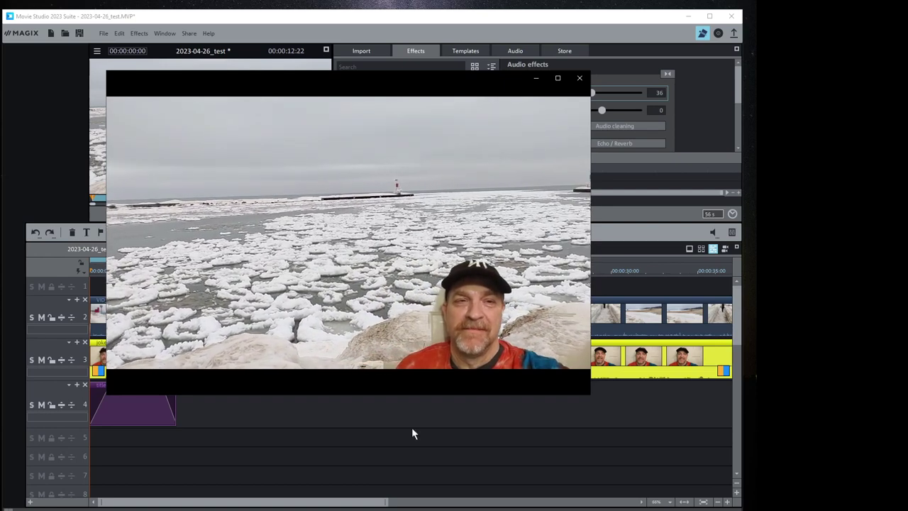
mouse_move(363, 395)
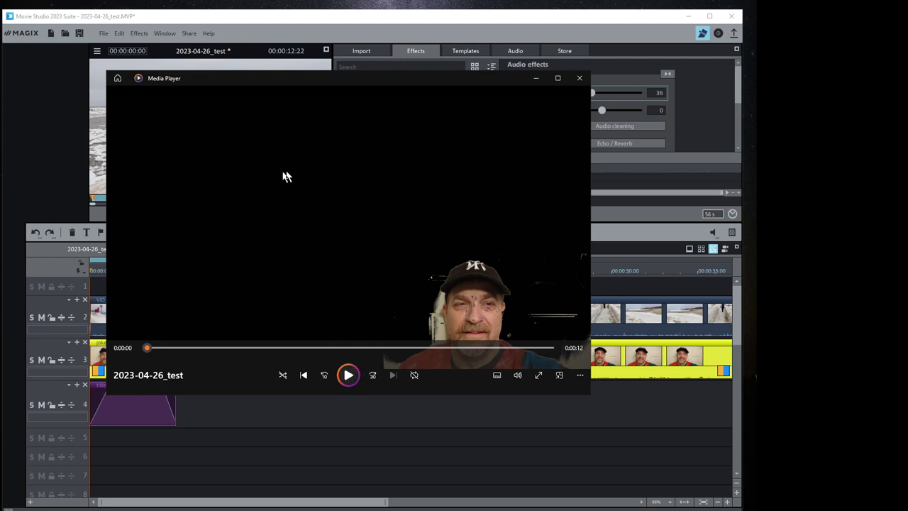
click(580, 78)
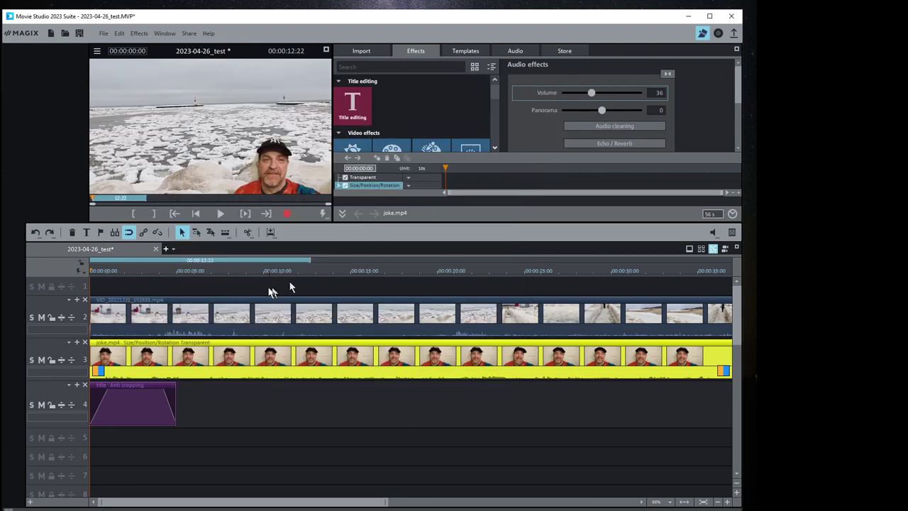